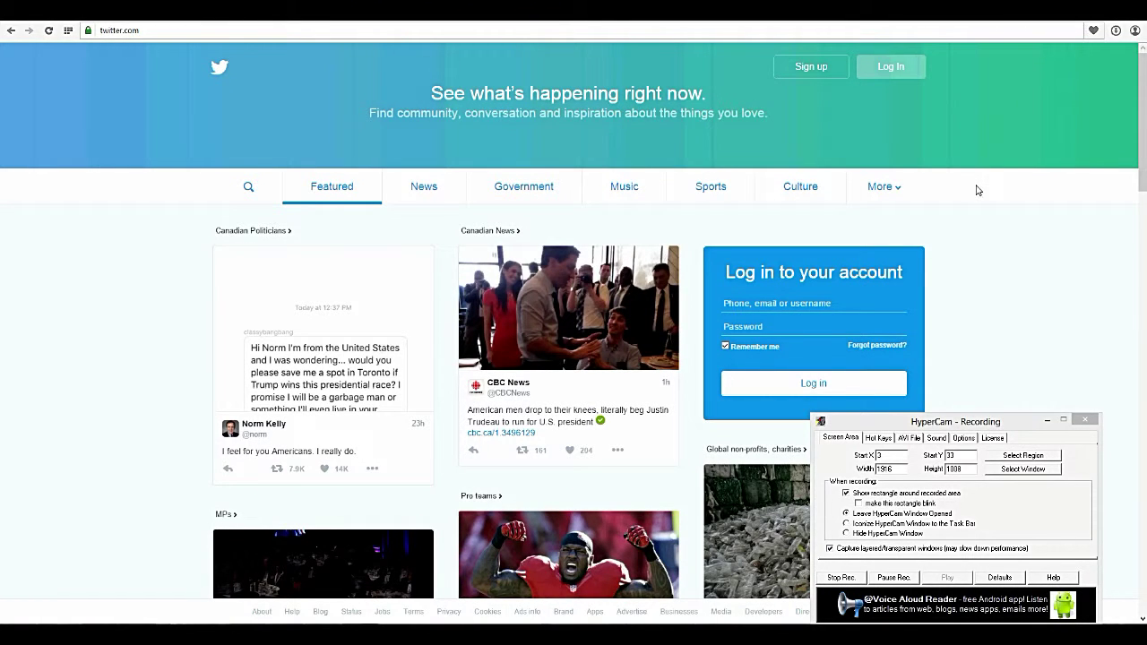
Log in to the Twitter account with its e-mail and password, and let the browser save the password.
click(889, 72)
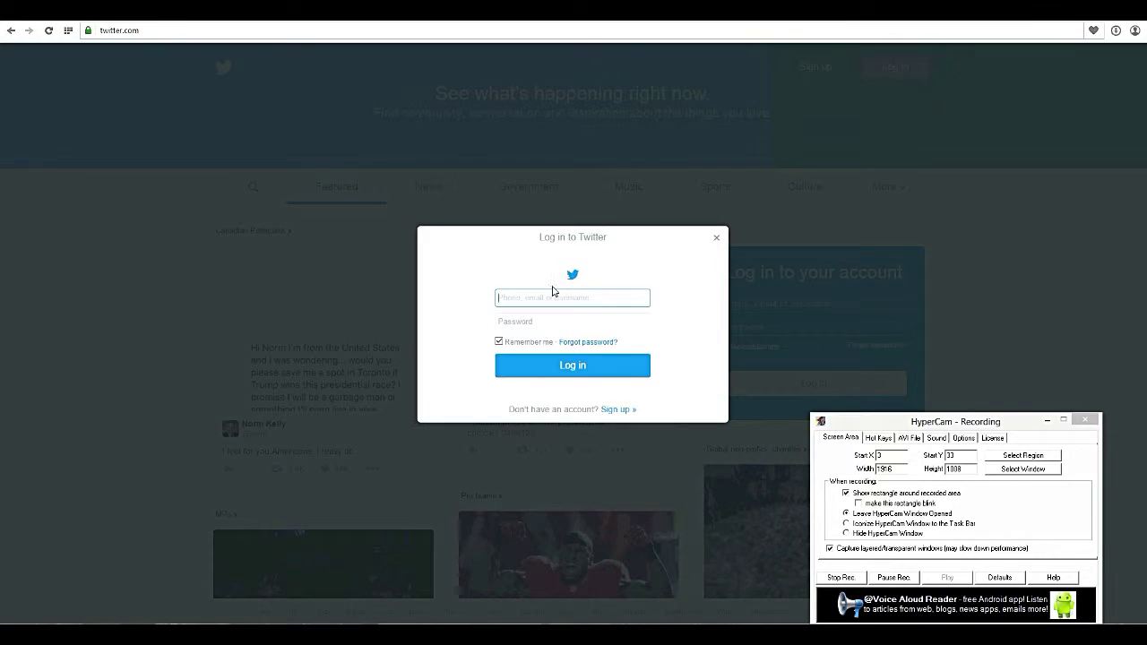
click(548, 296)
click(548, 315)
click(529, 328)
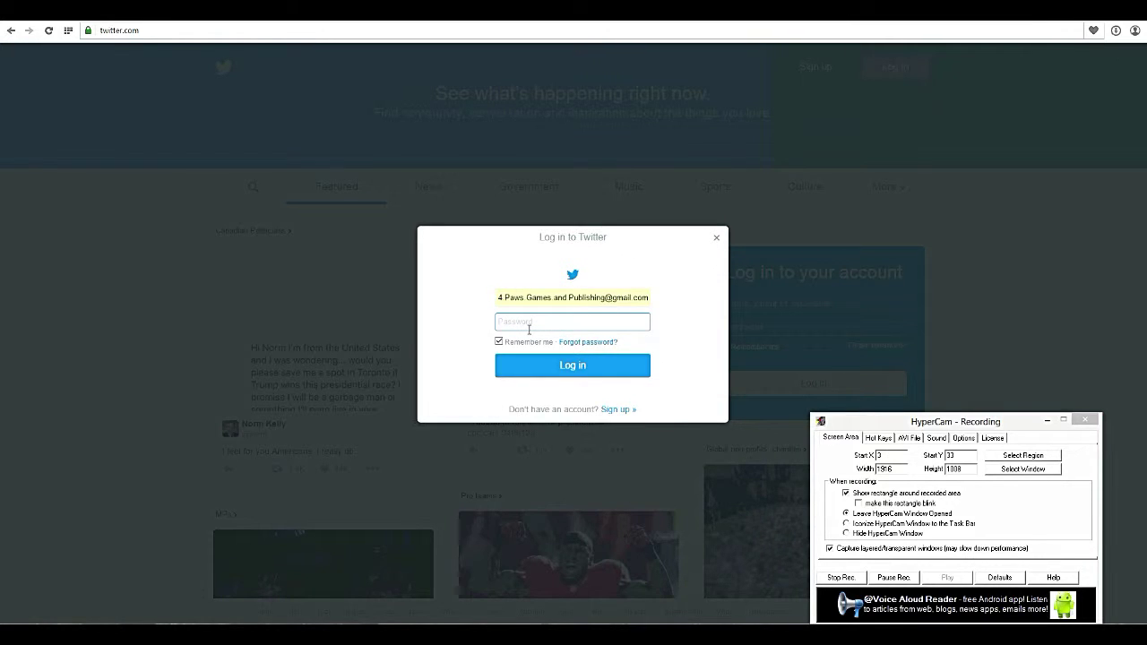
text(******)
key(Return)
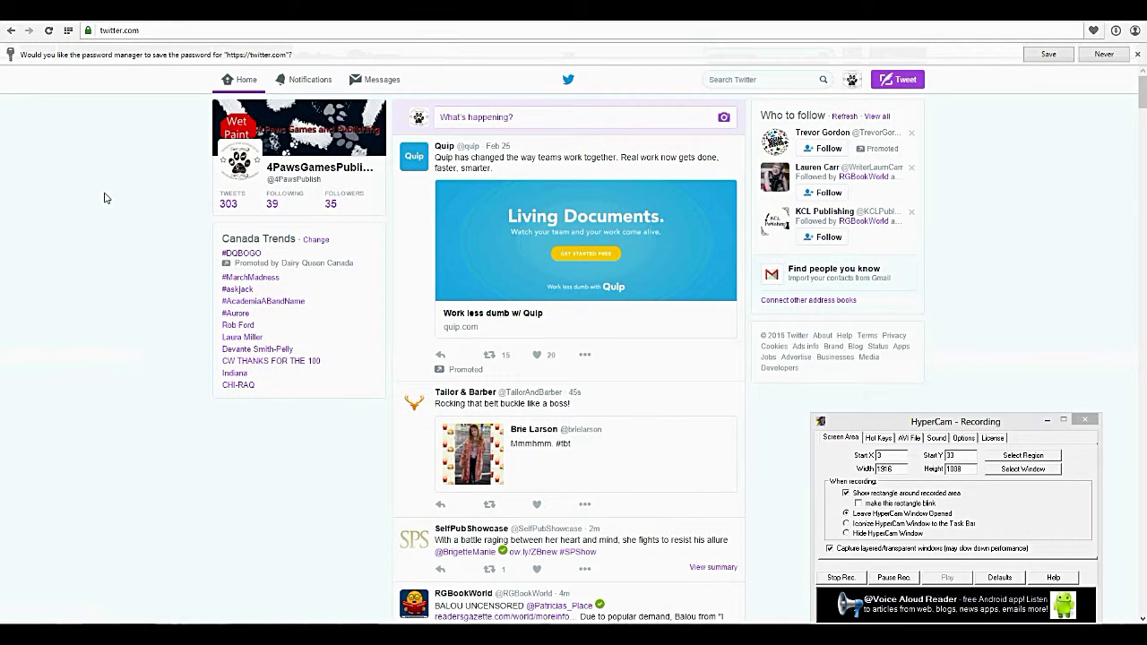
click(1049, 54)
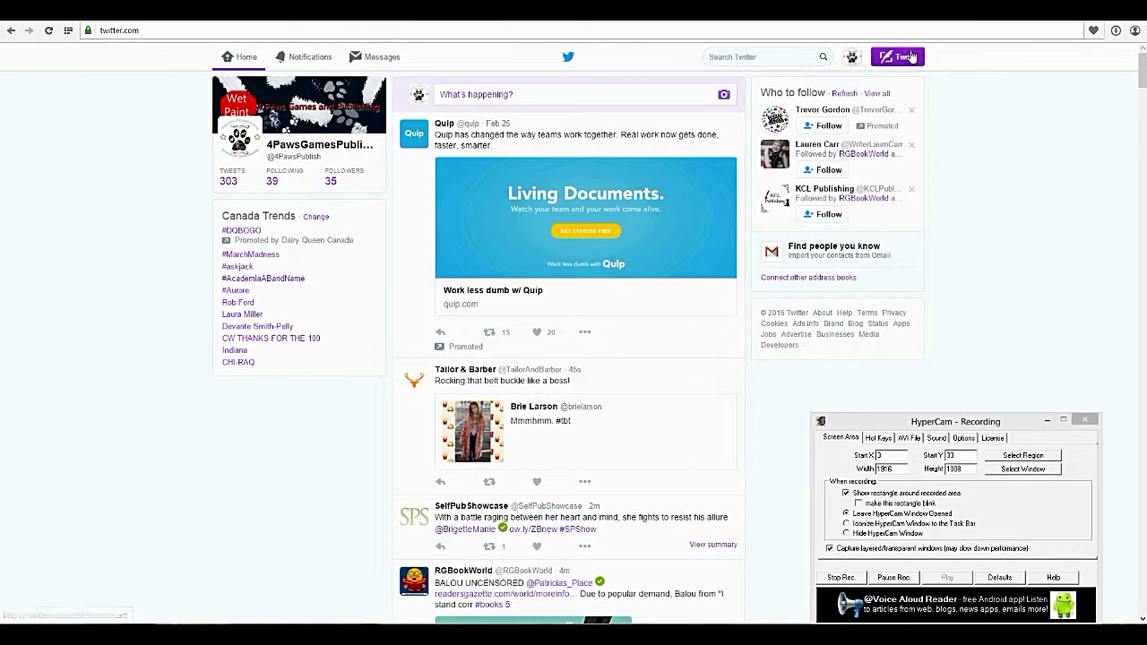
Open the account settings and highlight the profile's web address under the username.
click(851, 57)
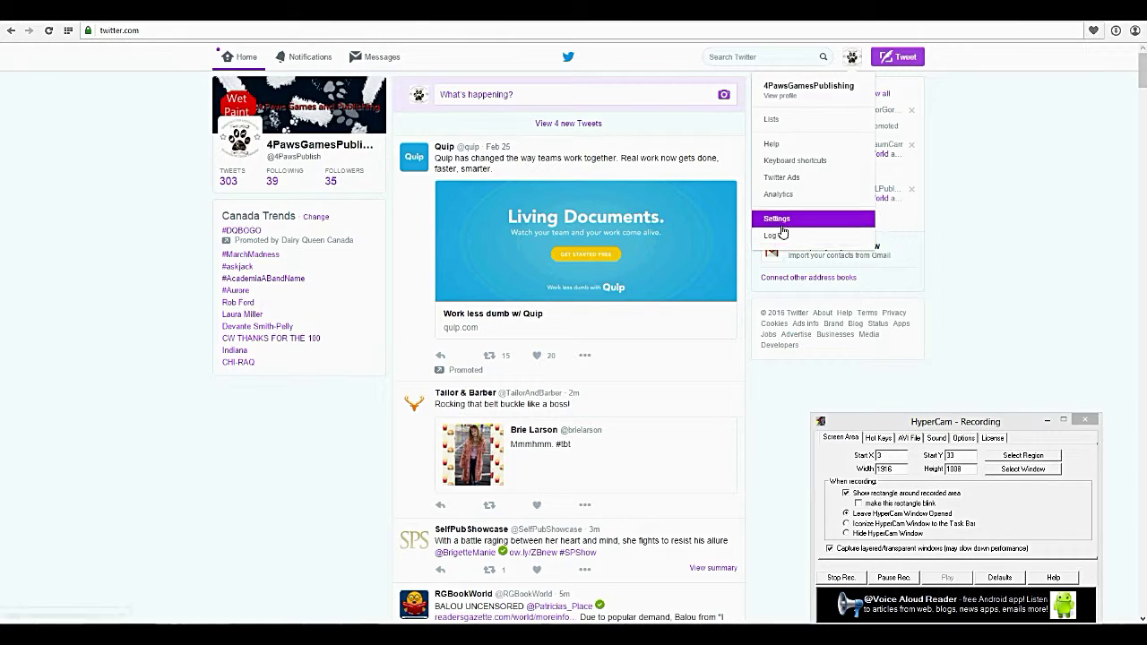
key(Escape)
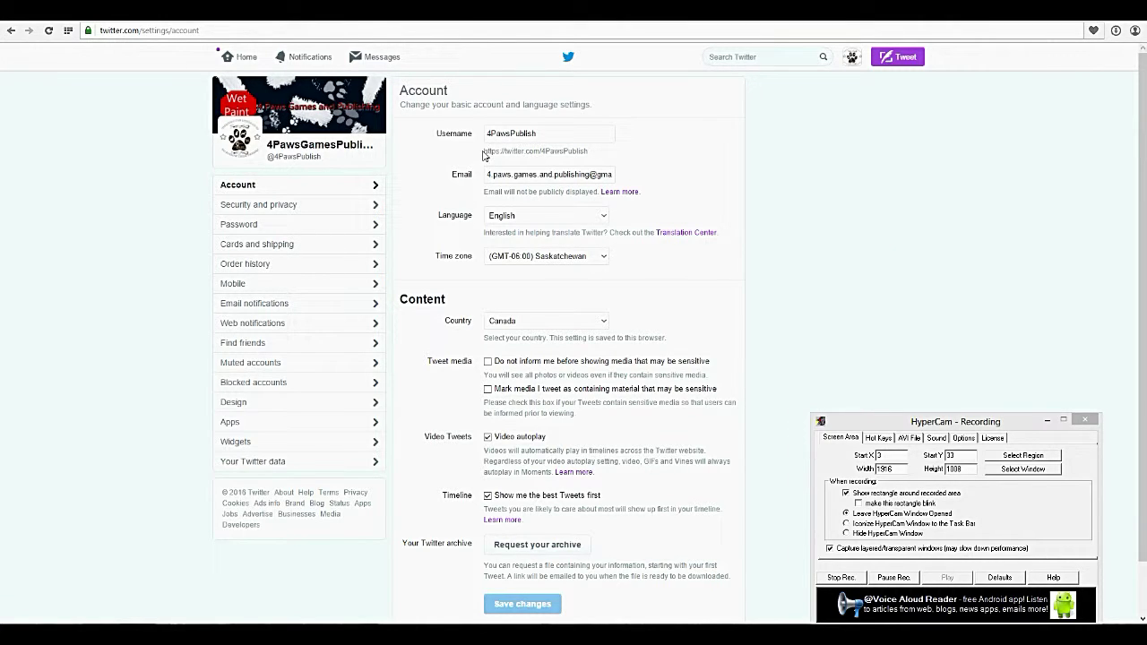
drag(485, 152, 590, 152)
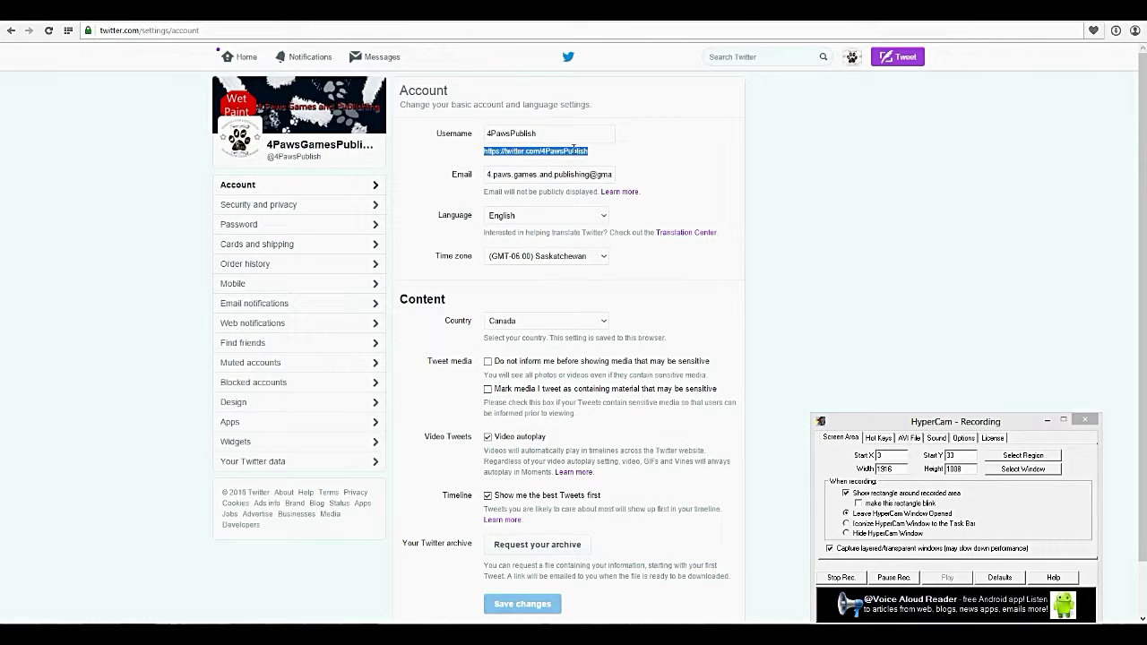
click(530, 164)
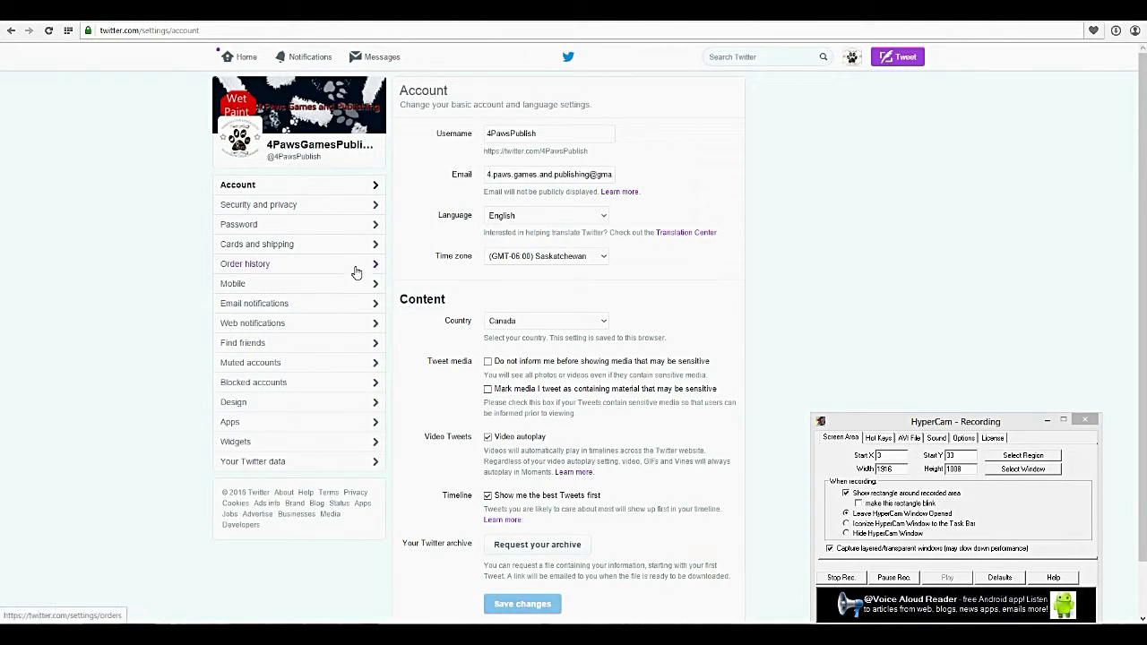
Examine the time zone and language choices in the account settings.
scroll(474, 235, down, 1)
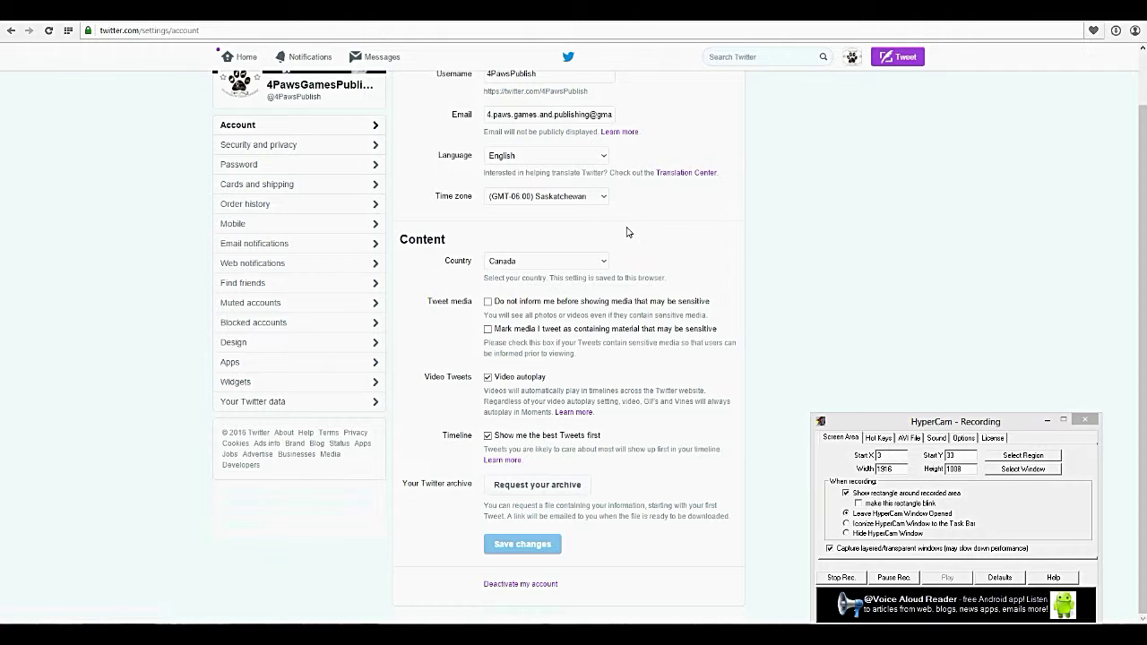
click(567, 197)
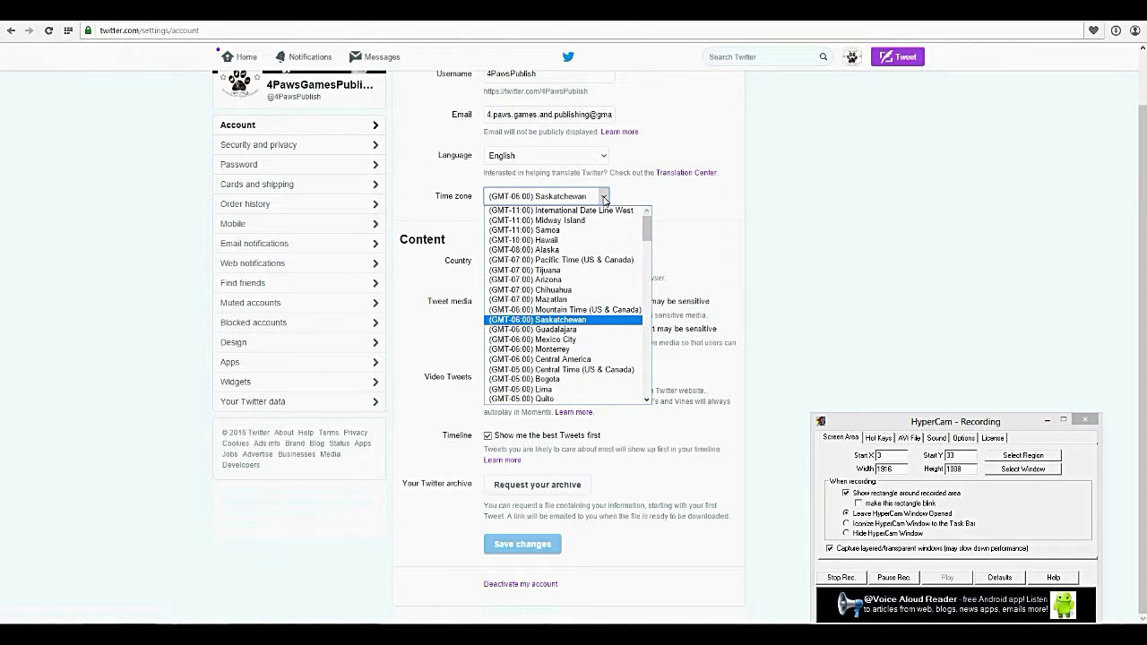
click(538, 260)
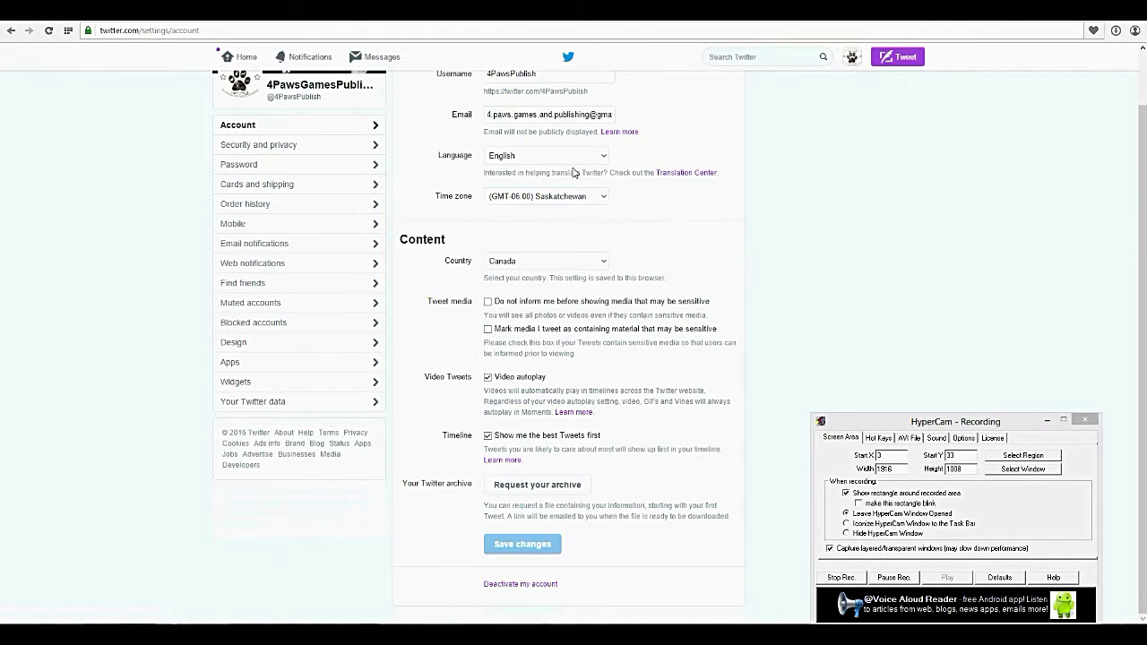
click(601, 156)
click(850, 236)
Turn off Video autoplay and save the account changes by re-entering the account password.
click(489, 378)
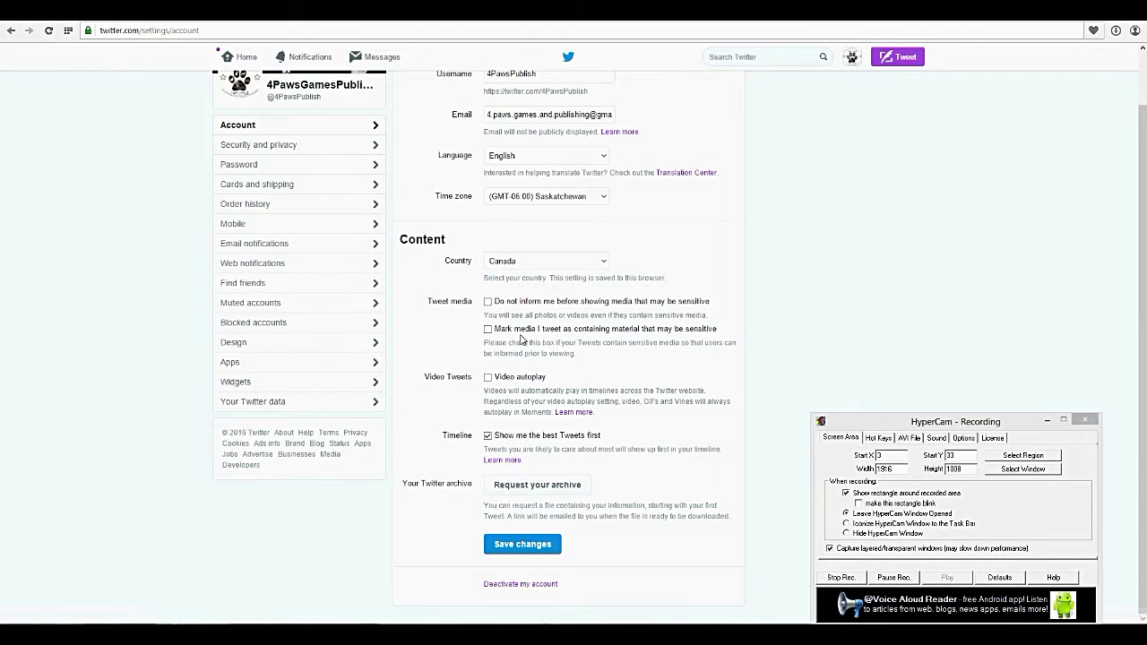
click(497, 542)
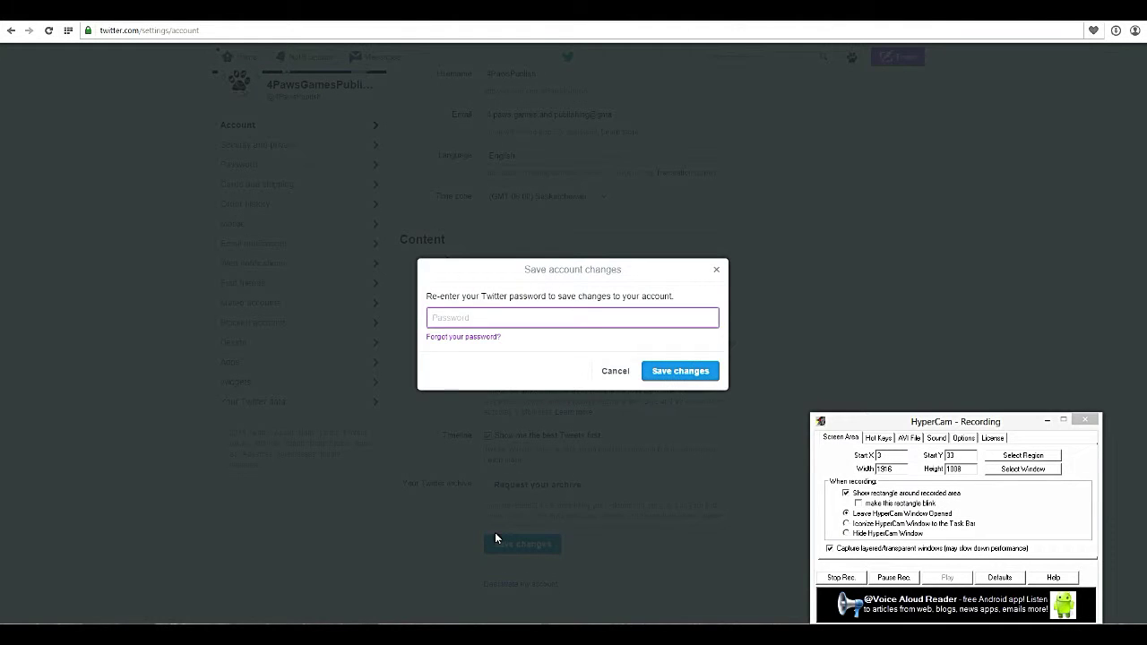
text(••••••••••)
key(Return)
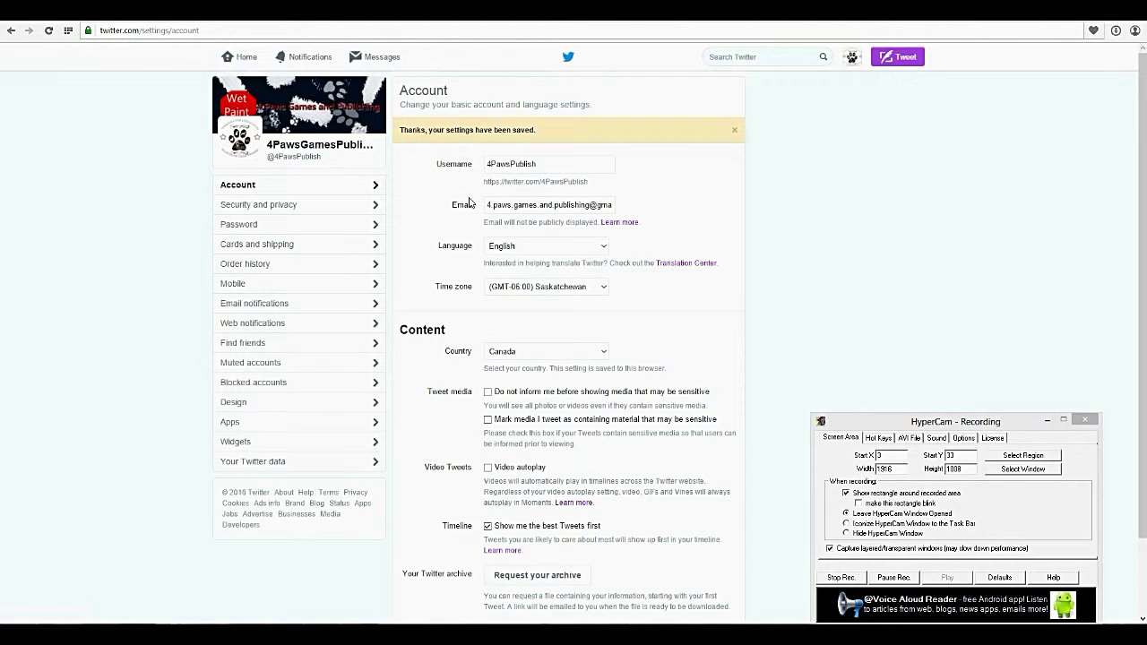
Open the Security and privacy settings and set the account to always require a password to log in.
click(260, 205)
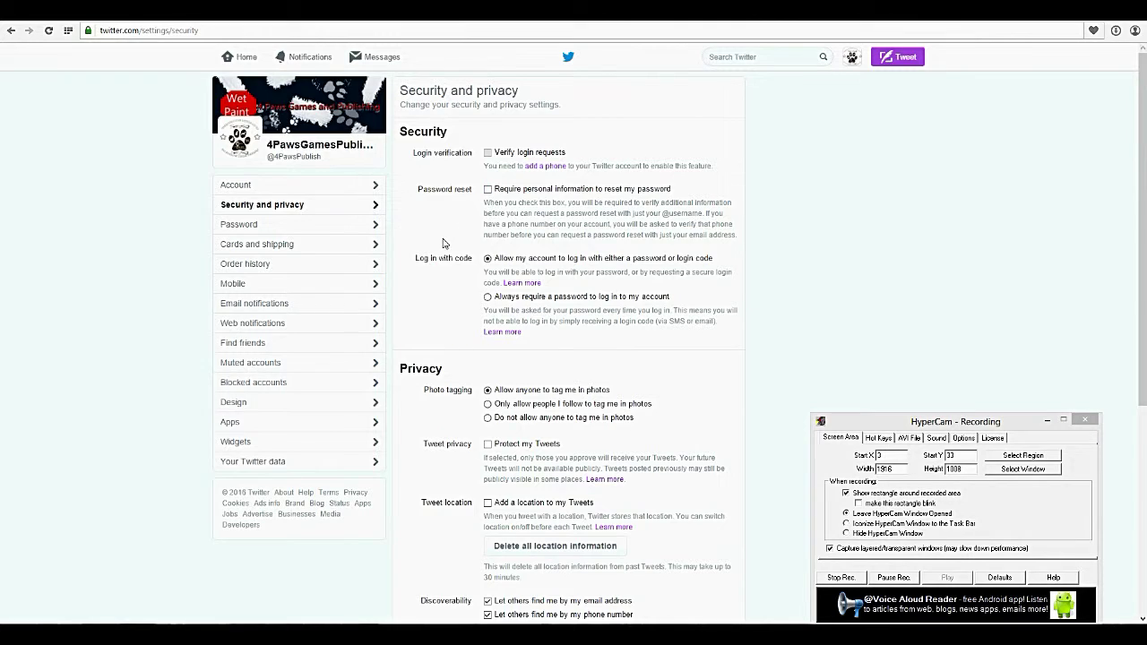
scroll(445, 243, down, 1)
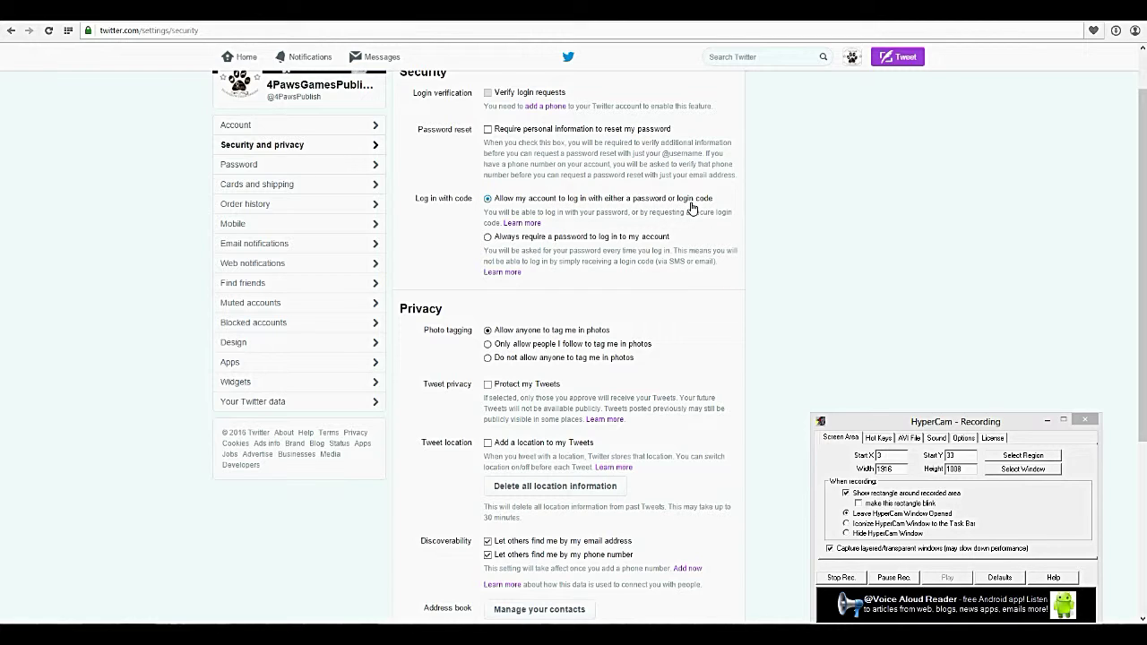
click(489, 238)
Set Twitter for teams to not allow anyone to add the account, and enable receiving Direct Messages from anyone.
scroll(476, 160, down, 1)
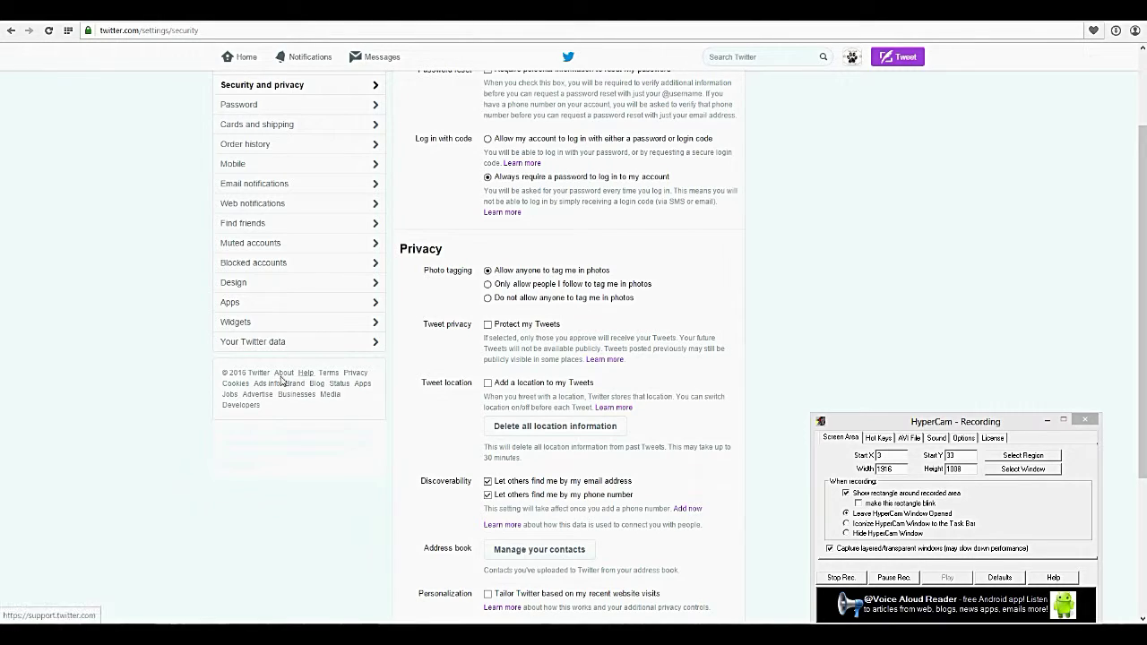
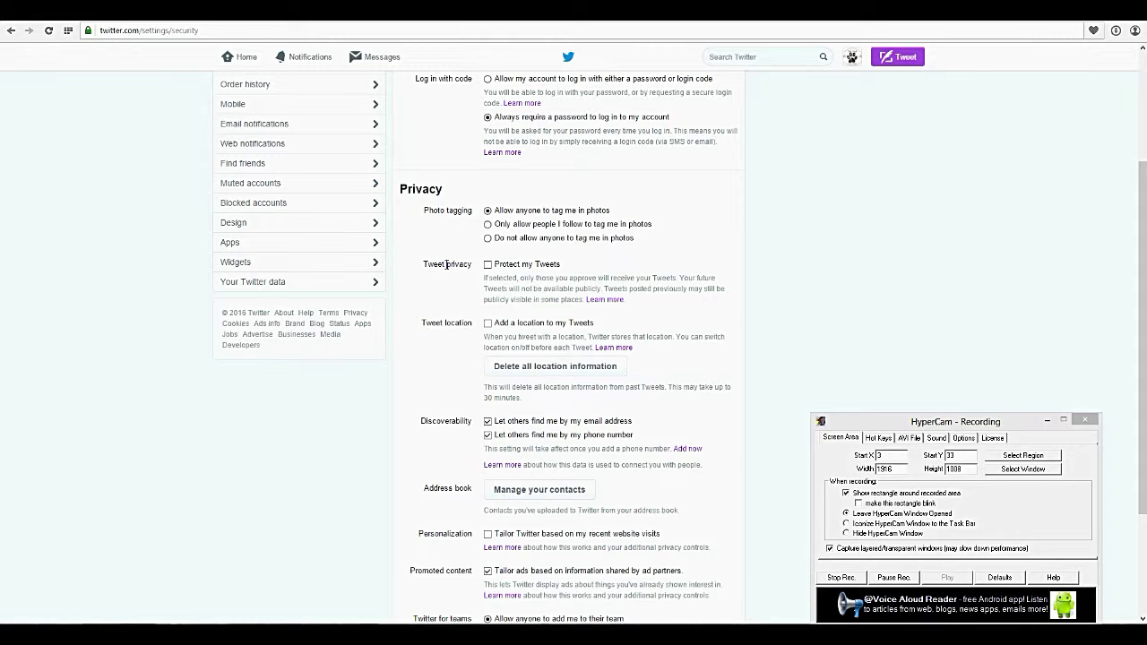
scroll(446, 266, down, 2)
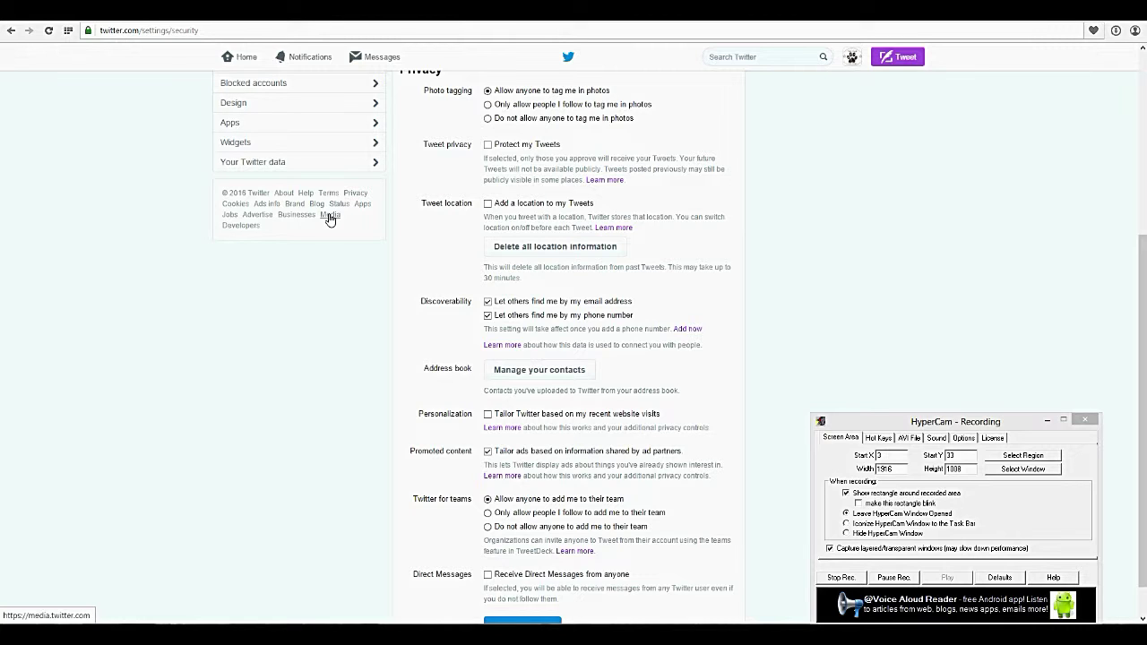
scroll(385, 224, down, 1)
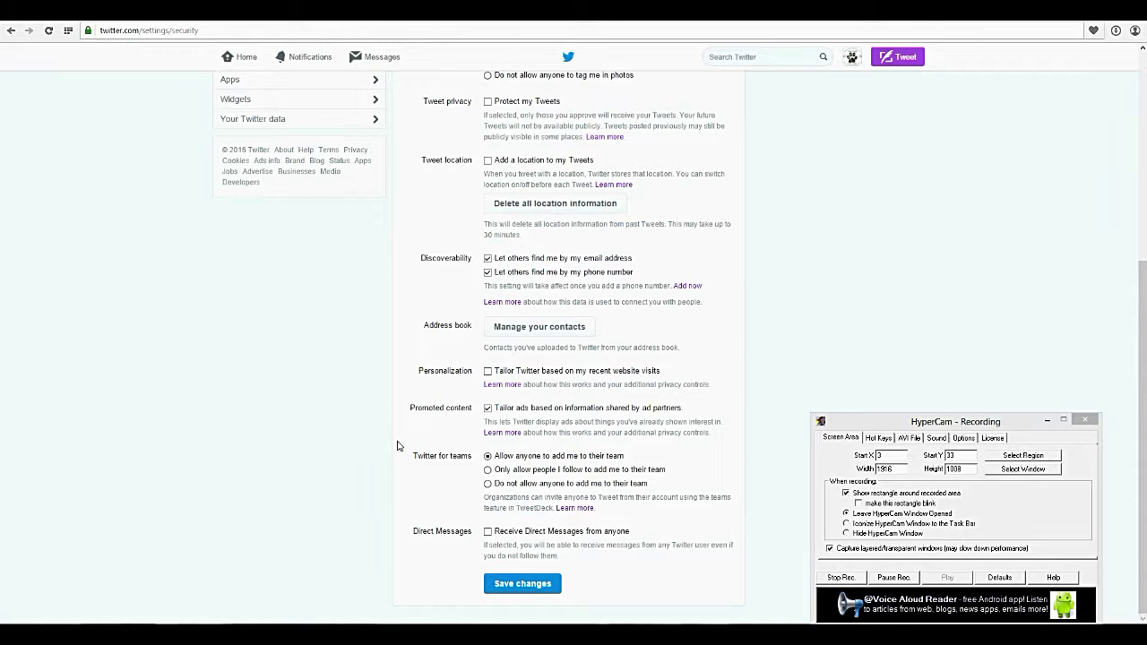
click(487, 484)
click(488, 532)
Save the security and privacy changes by re-entering the account password.
click(507, 587)
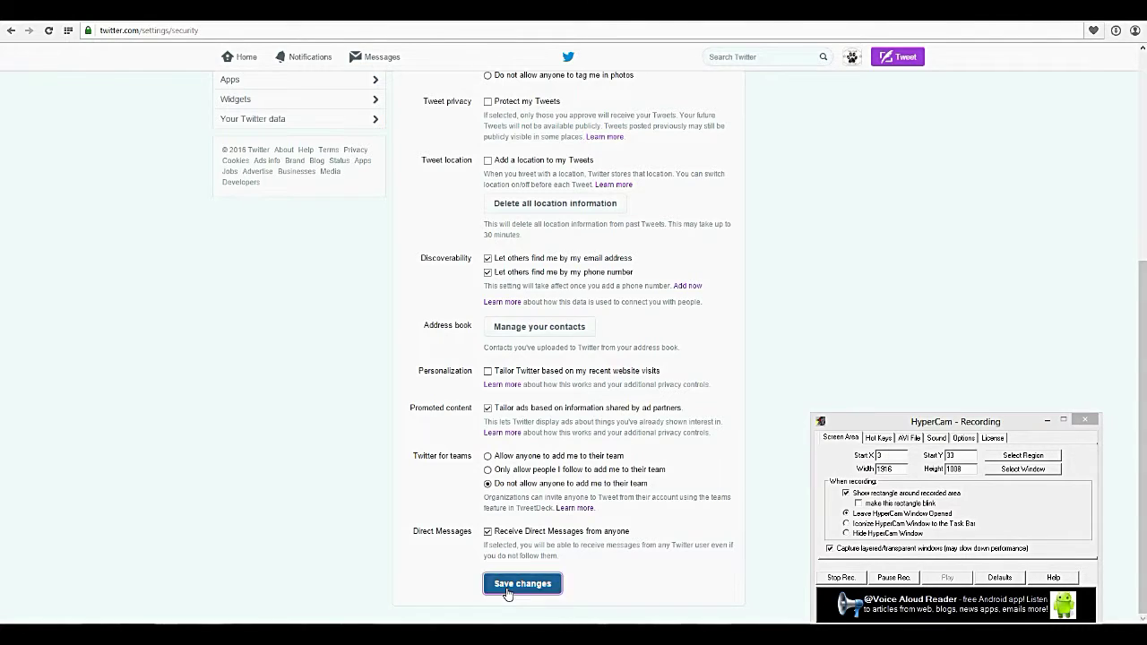
text(••••••••••)
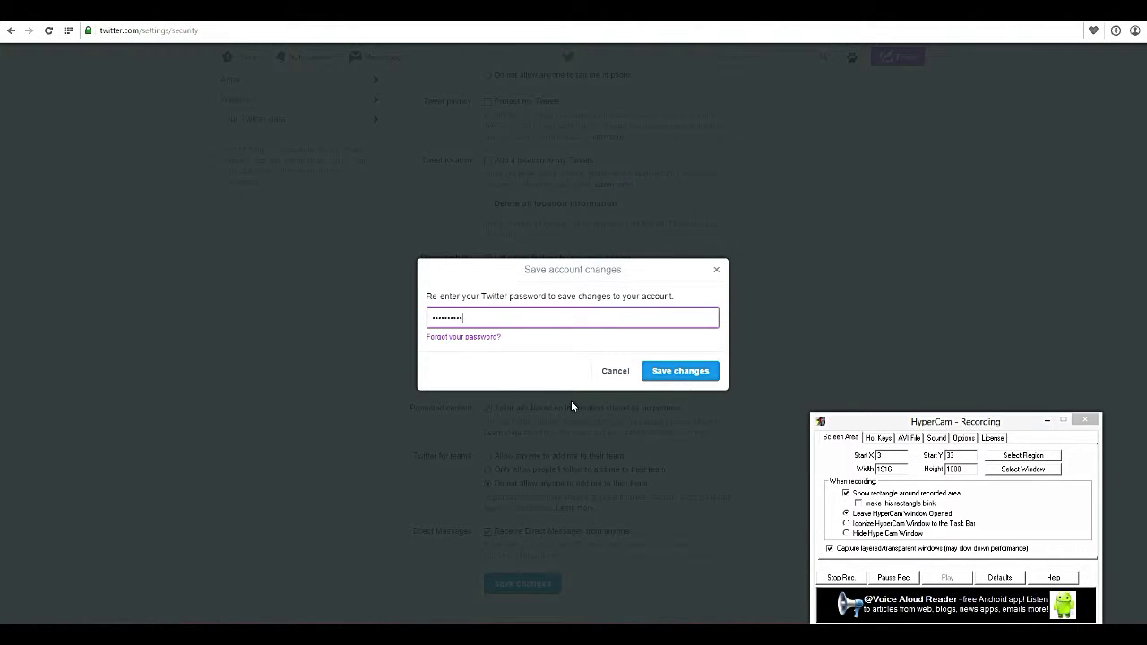
key(Return)
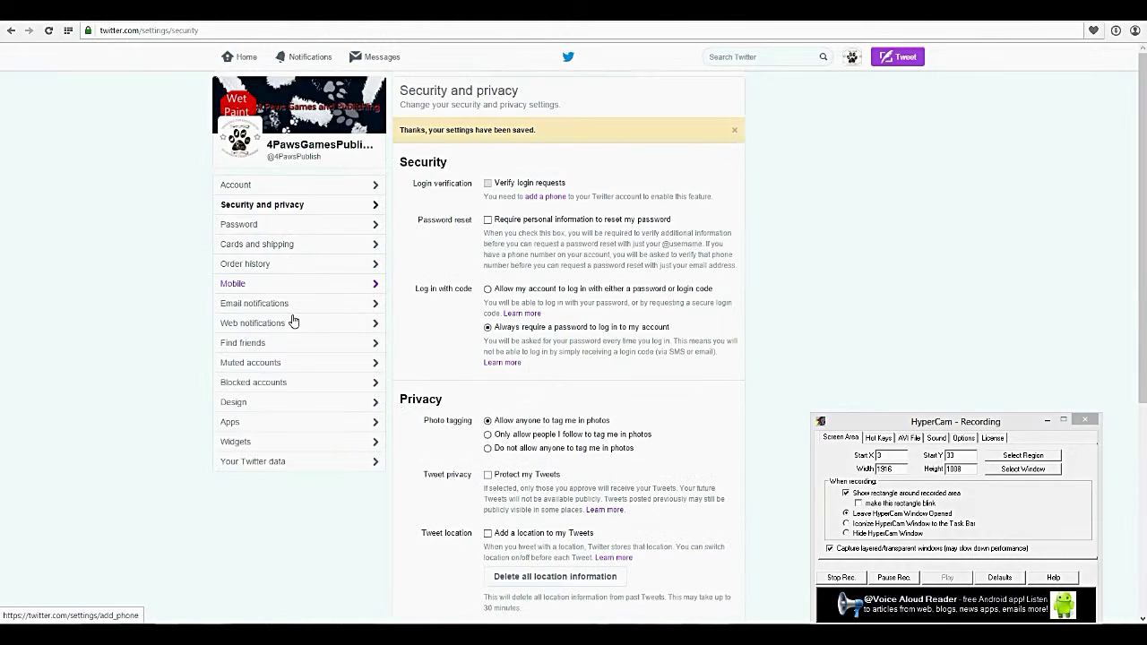
Open the Password settings and examine the fields for the current, new and verified password.
click(253, 228)
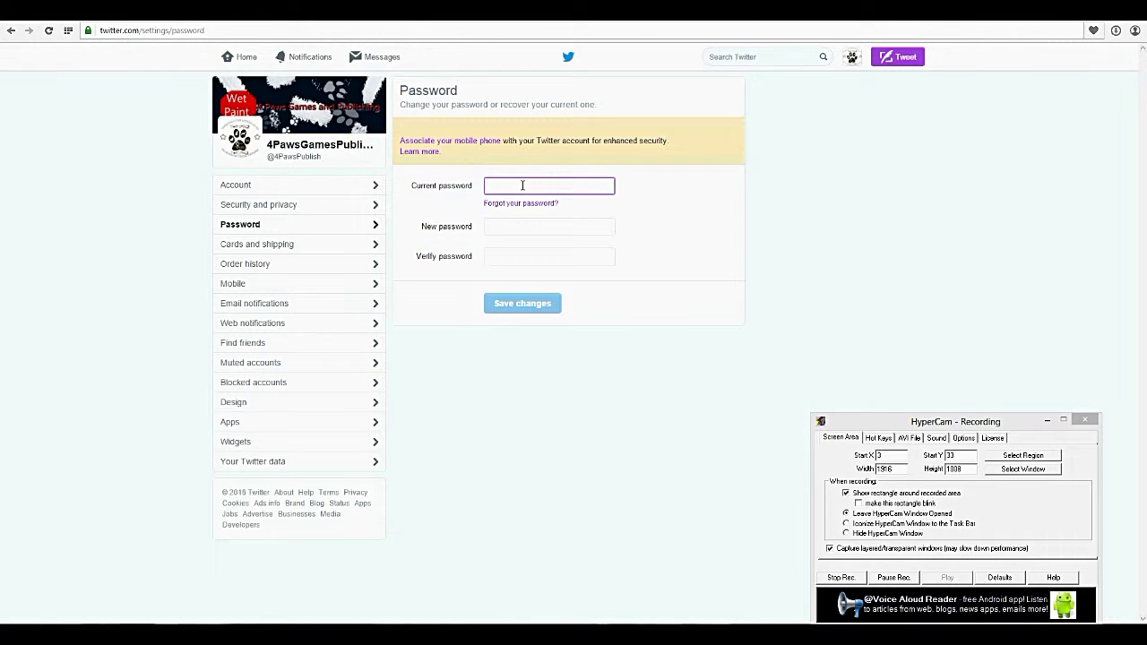
click(522, 186)
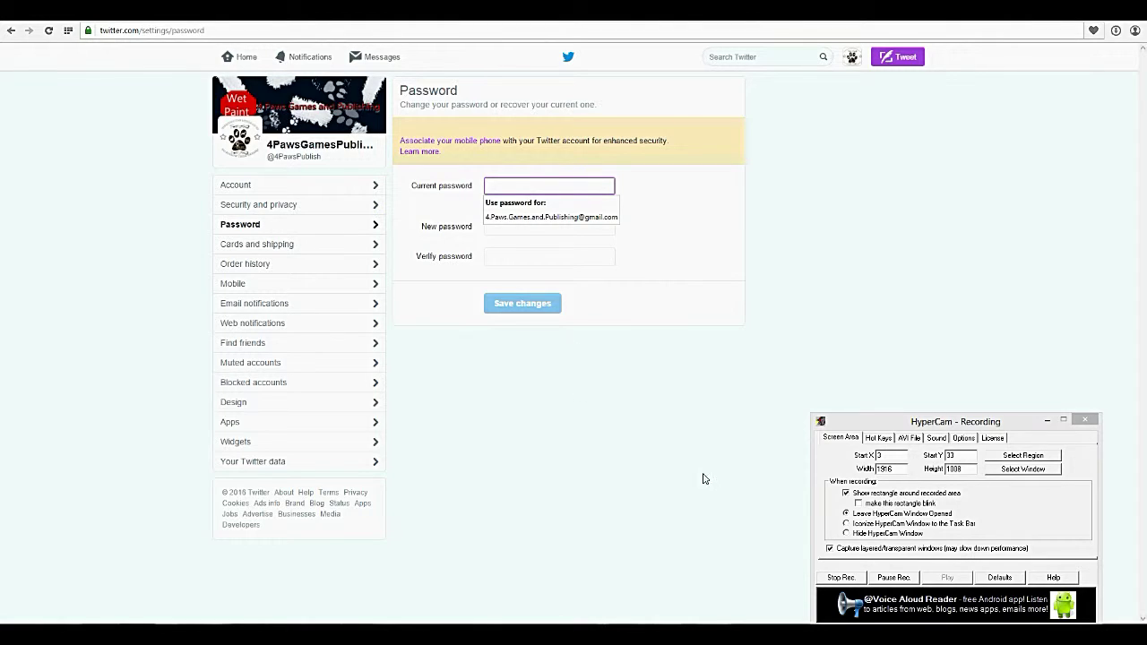
click(894, 579)
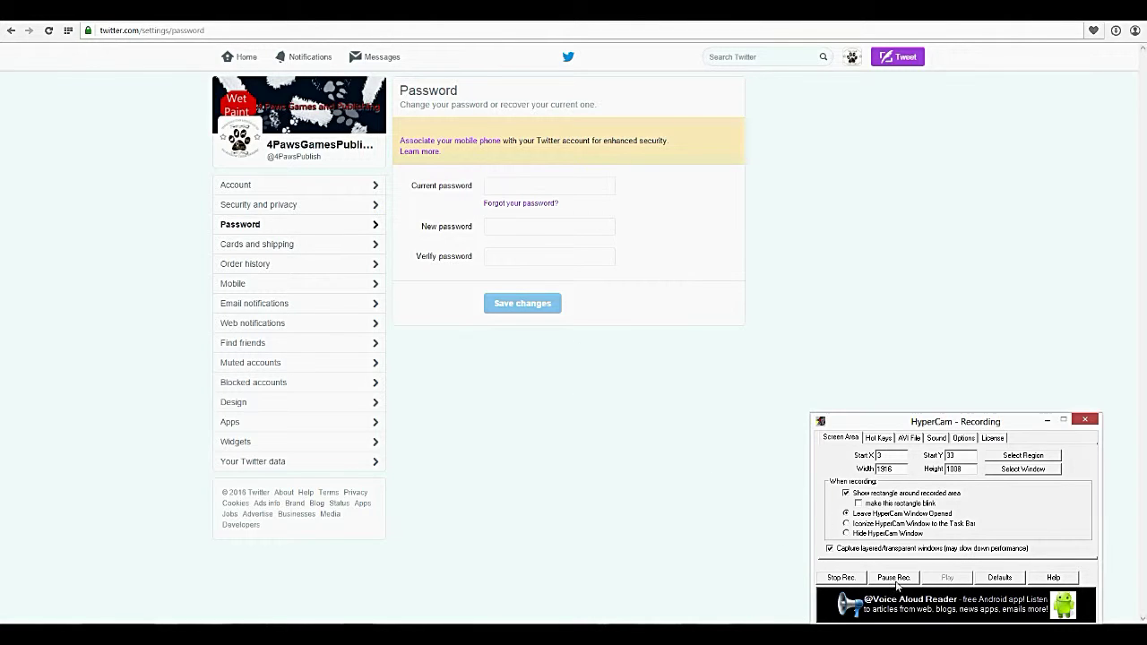
click(498, 182)
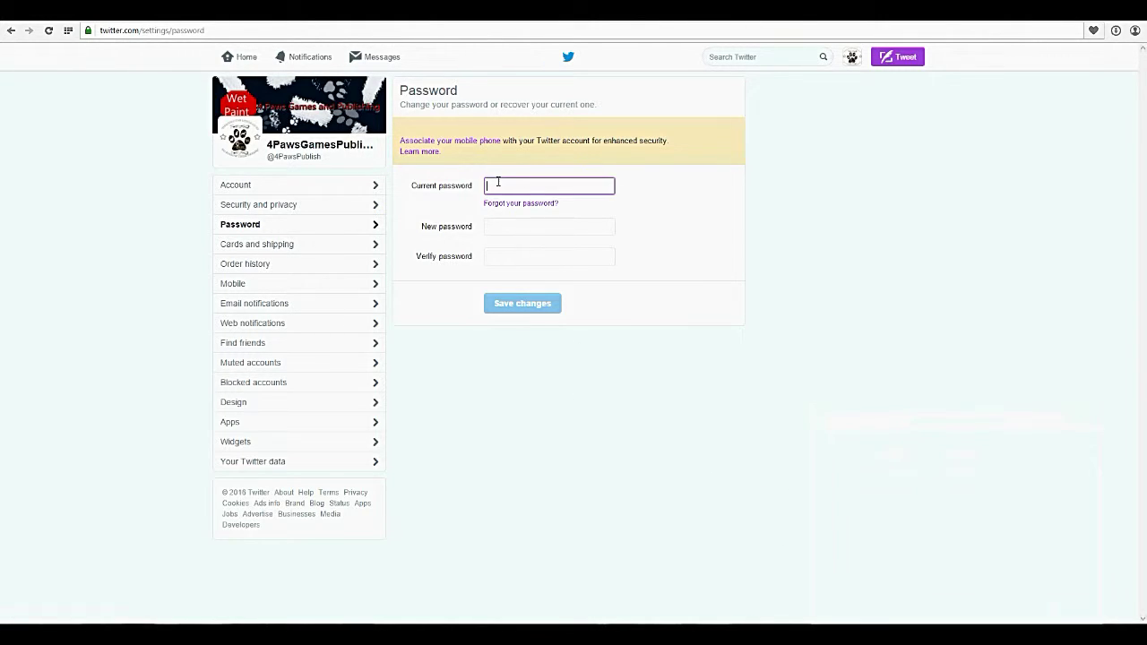
click(703, 215)
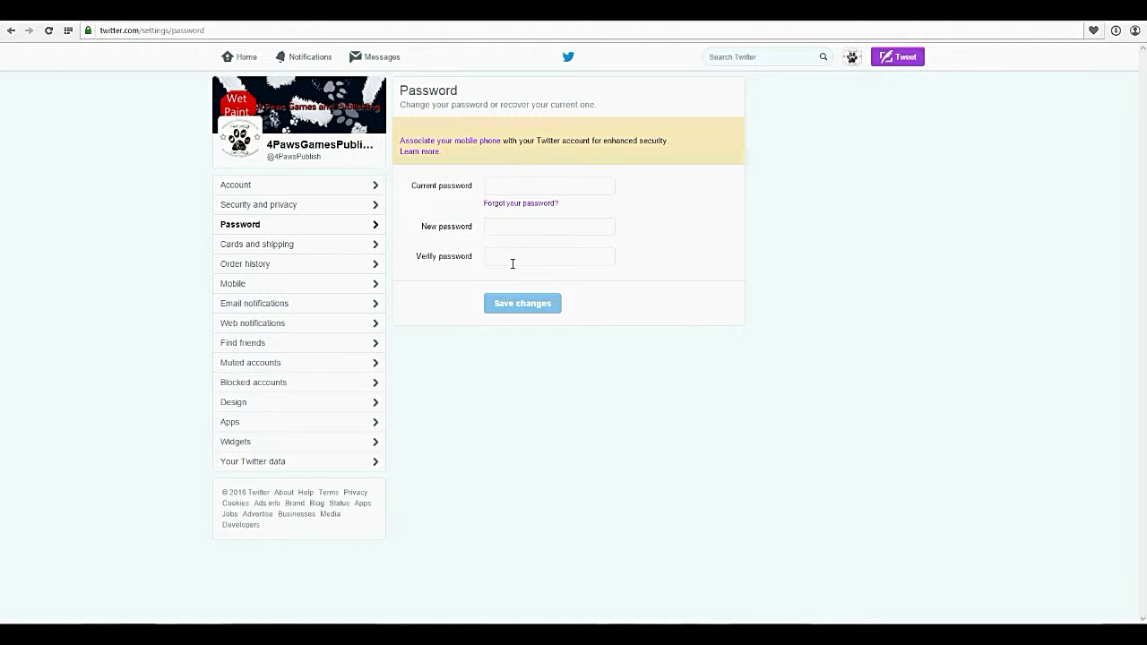
key(super)
click(164, 130)
click(491, 233)
key(Tab)
click(502, 184)
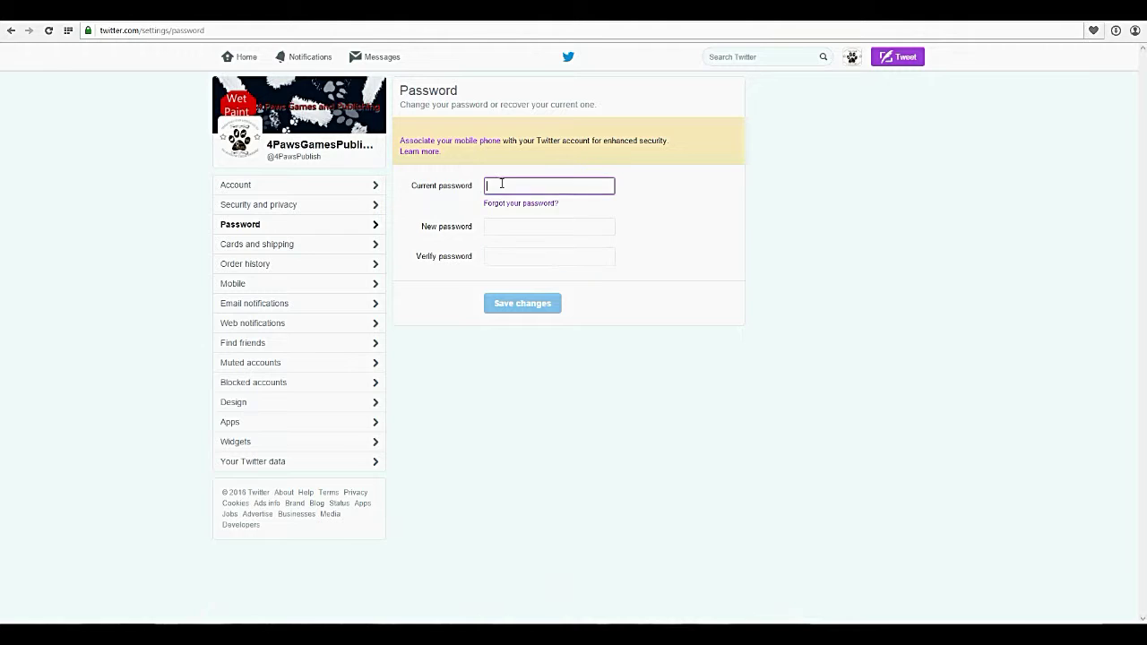
click(401, 260)
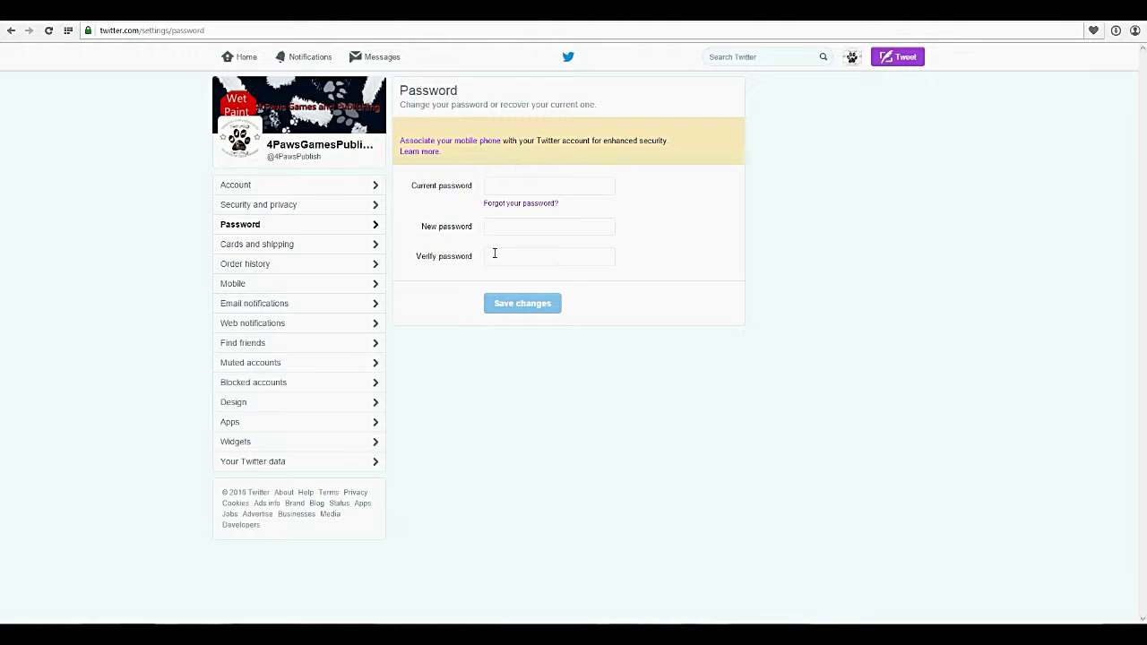
View the Cards and shipping, Order history and Mobile settings pages in turn.
click(240, 254)
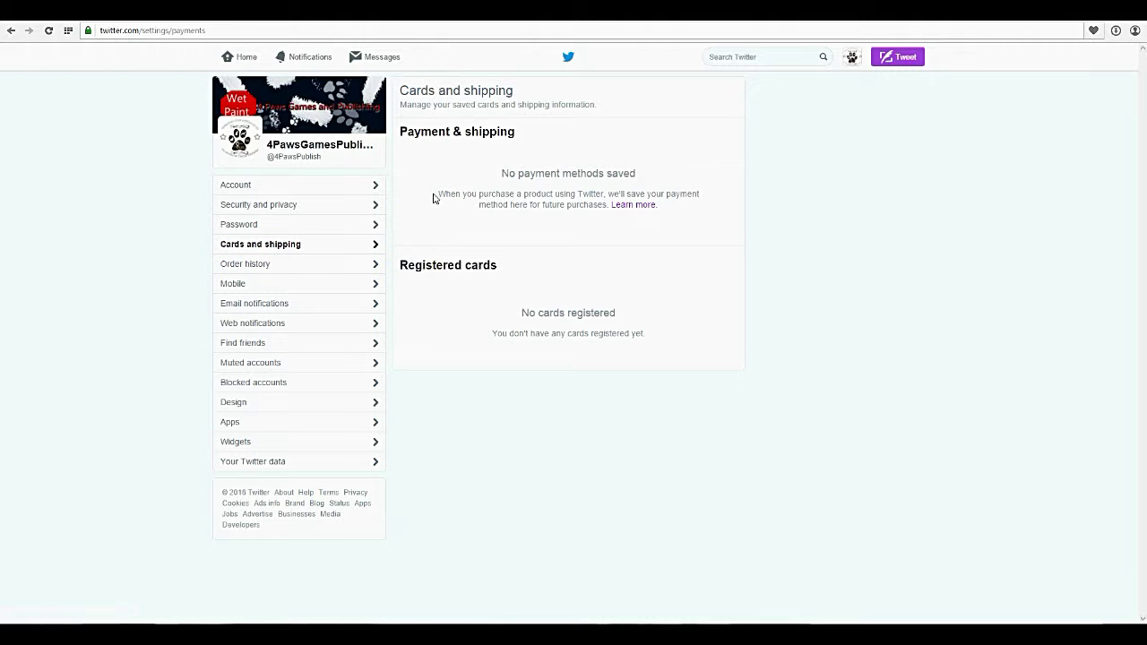
click(248, 267)
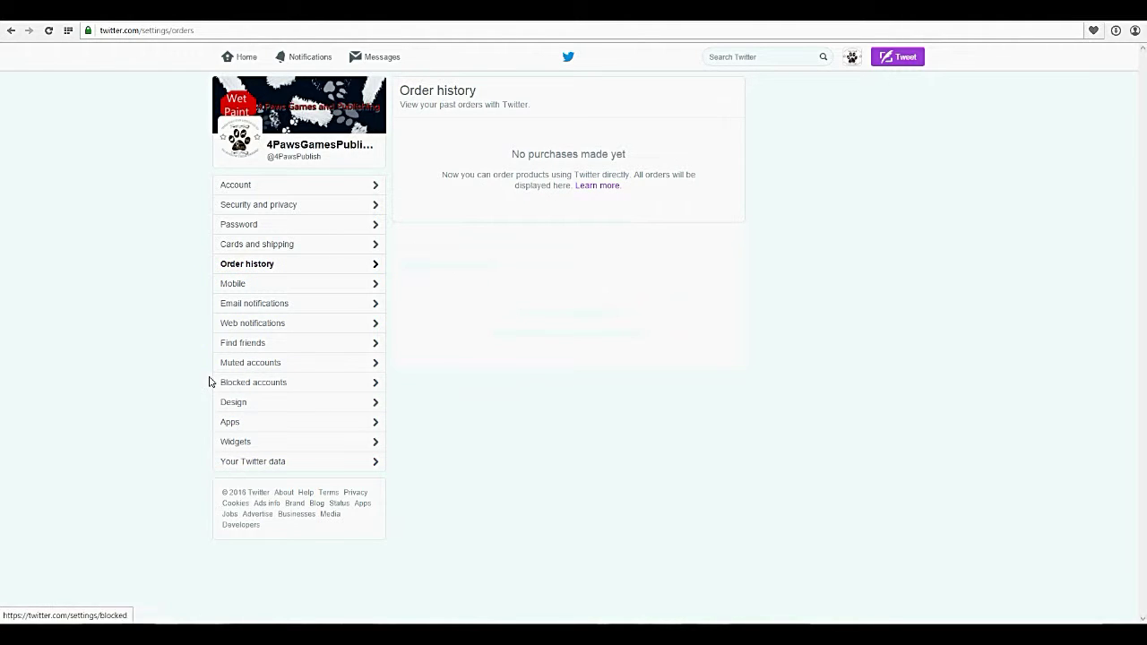
click(240, 292)
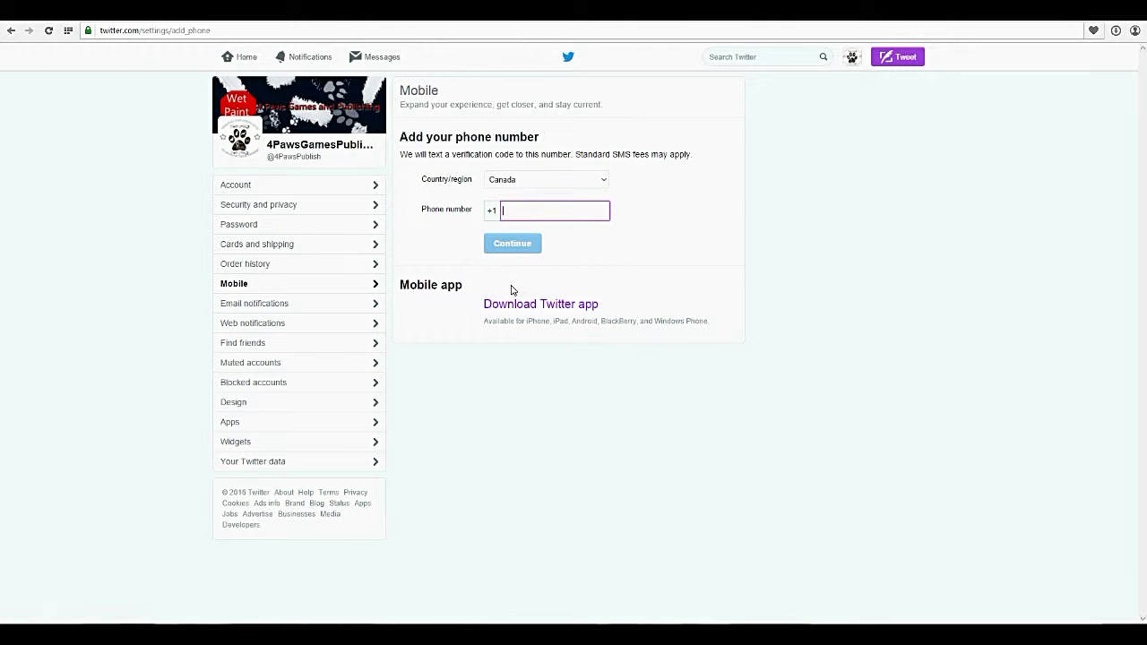
Open the Email notifications settings and review the options for Tweets, Retweets, network activity and updates from Twitter.
click(267, 306)
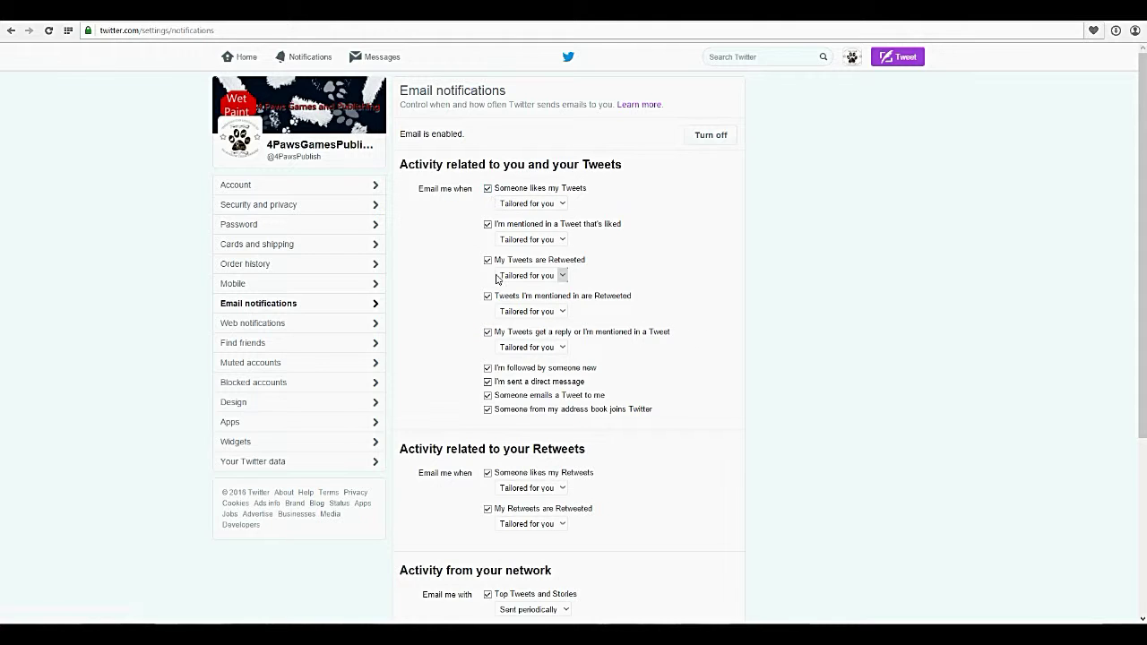
scroll(453, 350, down, 1)
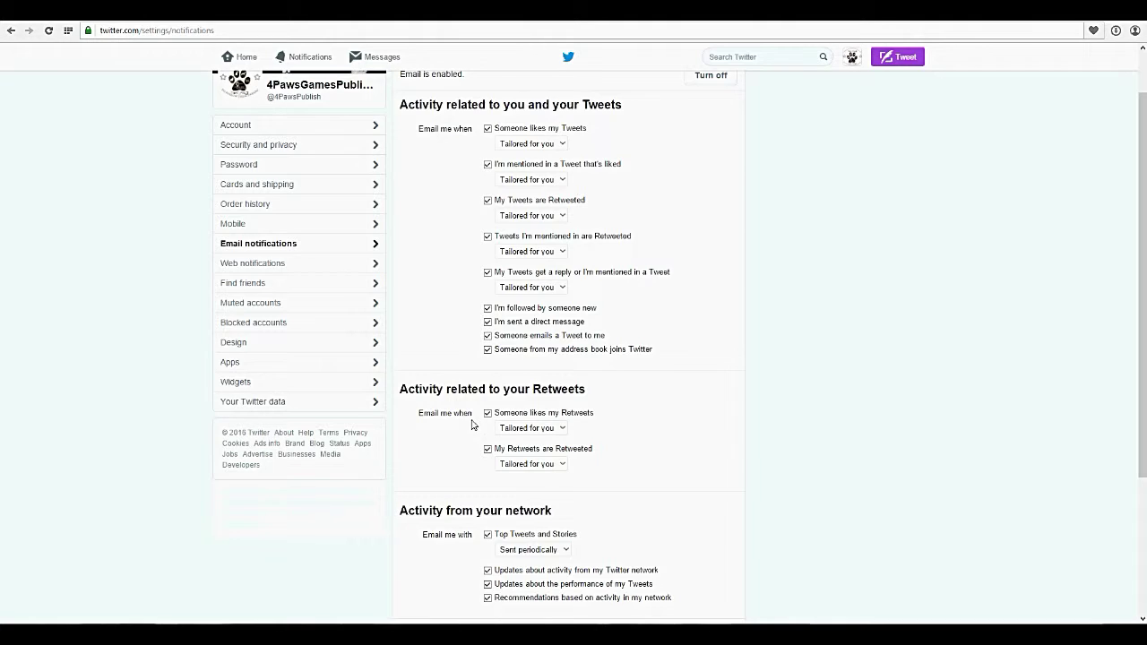
scroll(493, 439, down, 3)
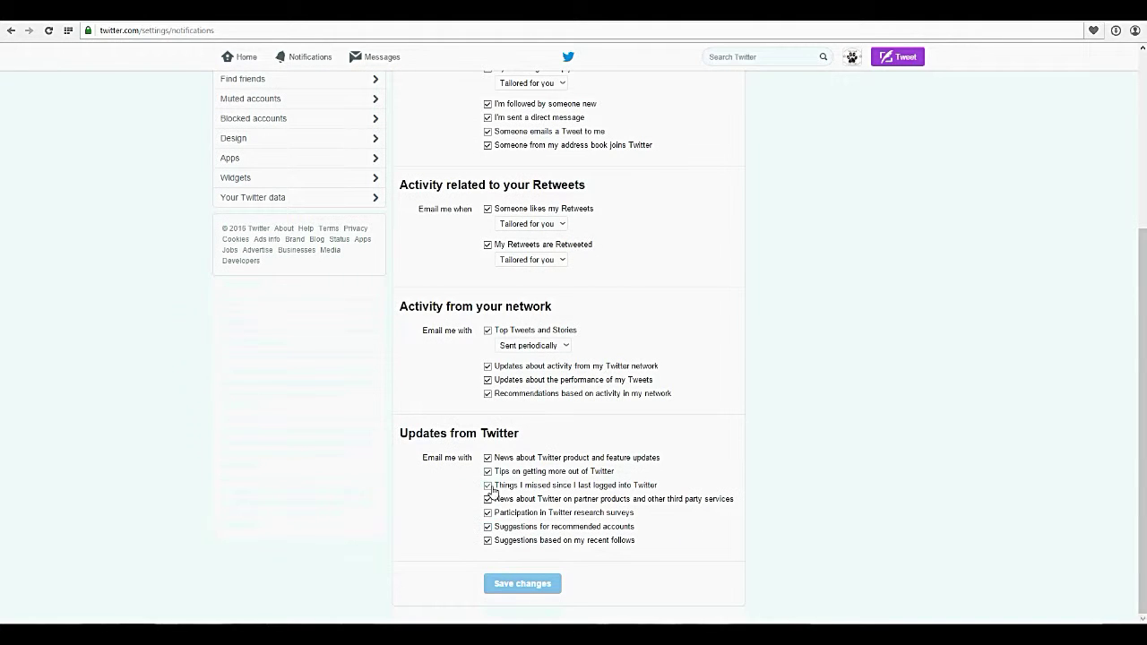
click(518, 586)
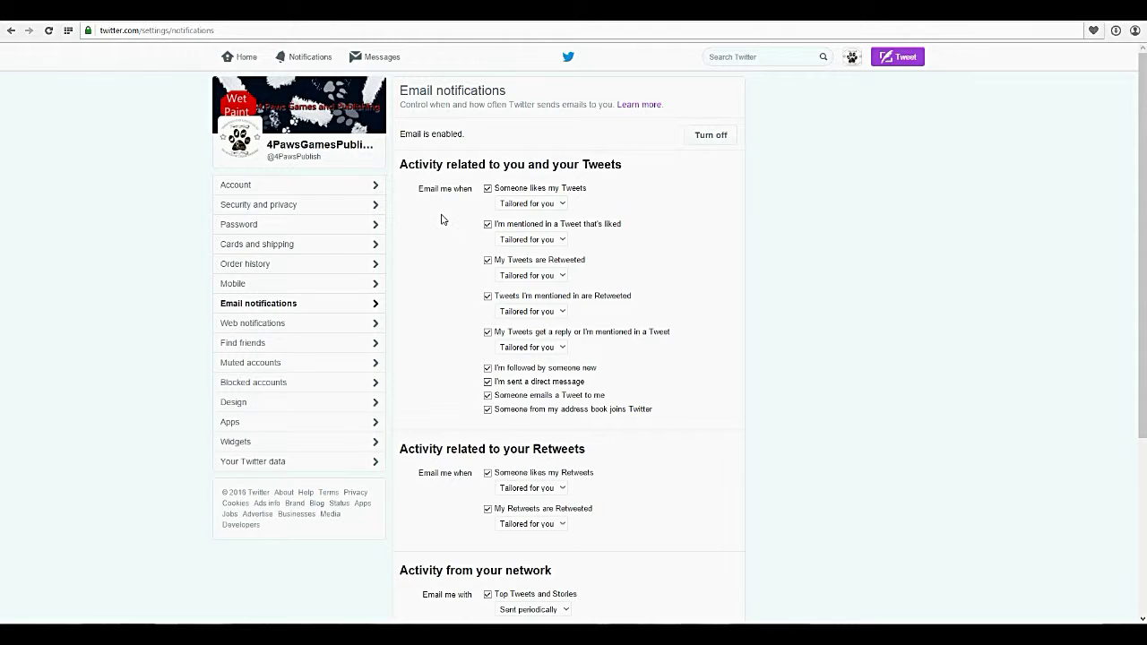
View the Web notifications, Find friends, Muted accounts, Blocked accounts and Design settings pages in turn.
click(260, 330)
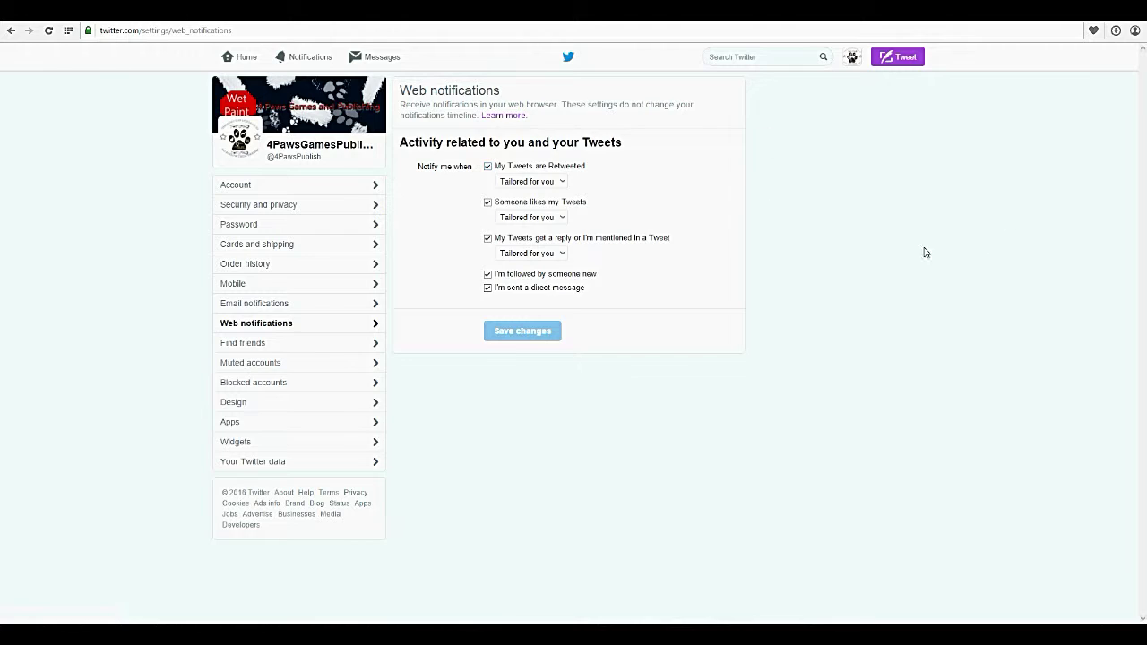
click(241, 350)
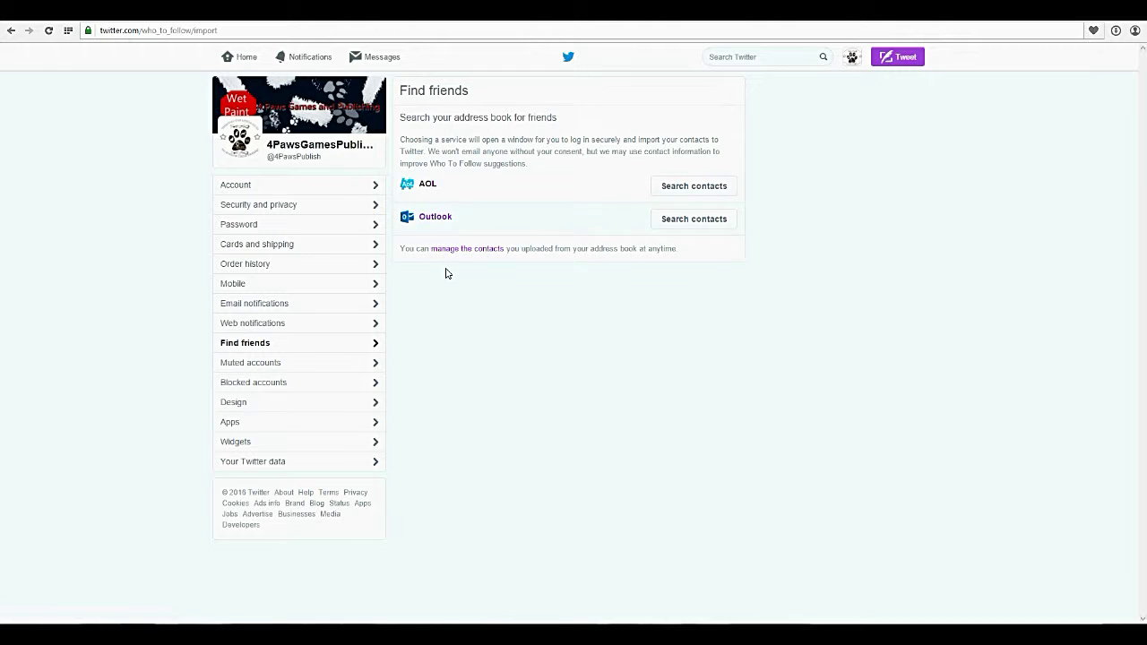
click(248, 363)
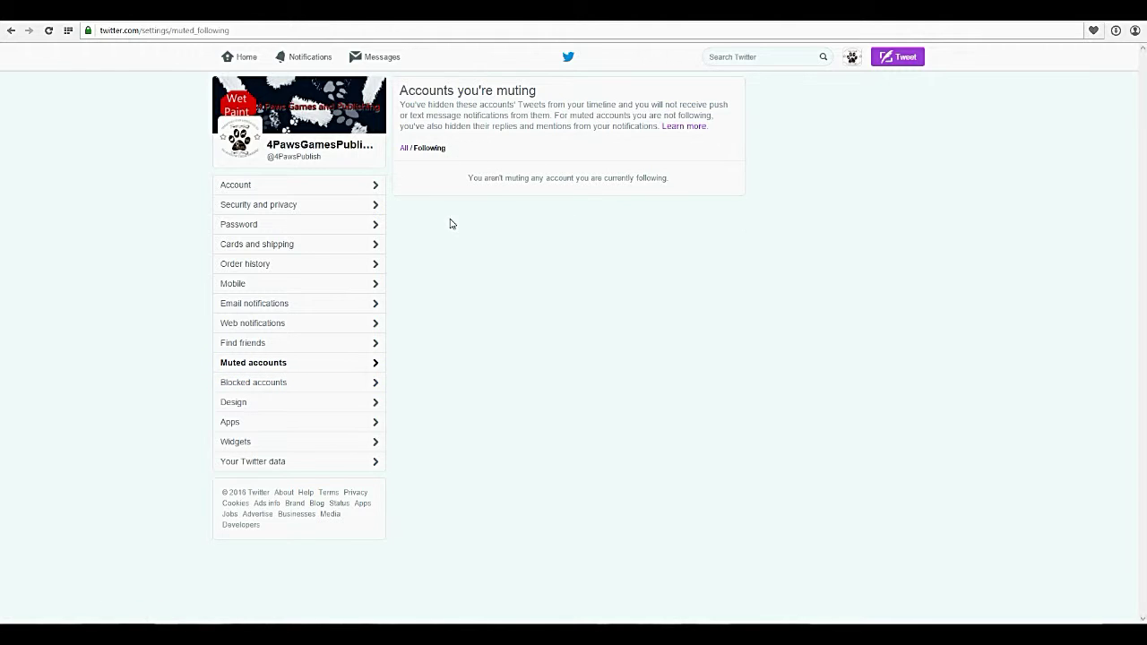
click(262, 383)
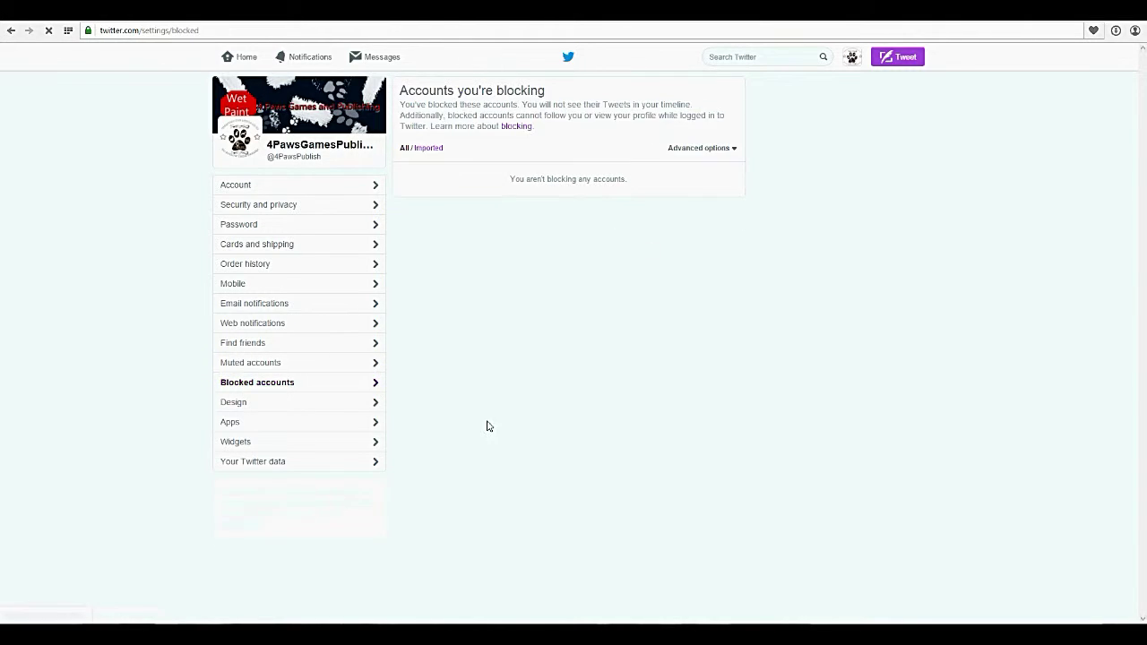
click(230, 405)
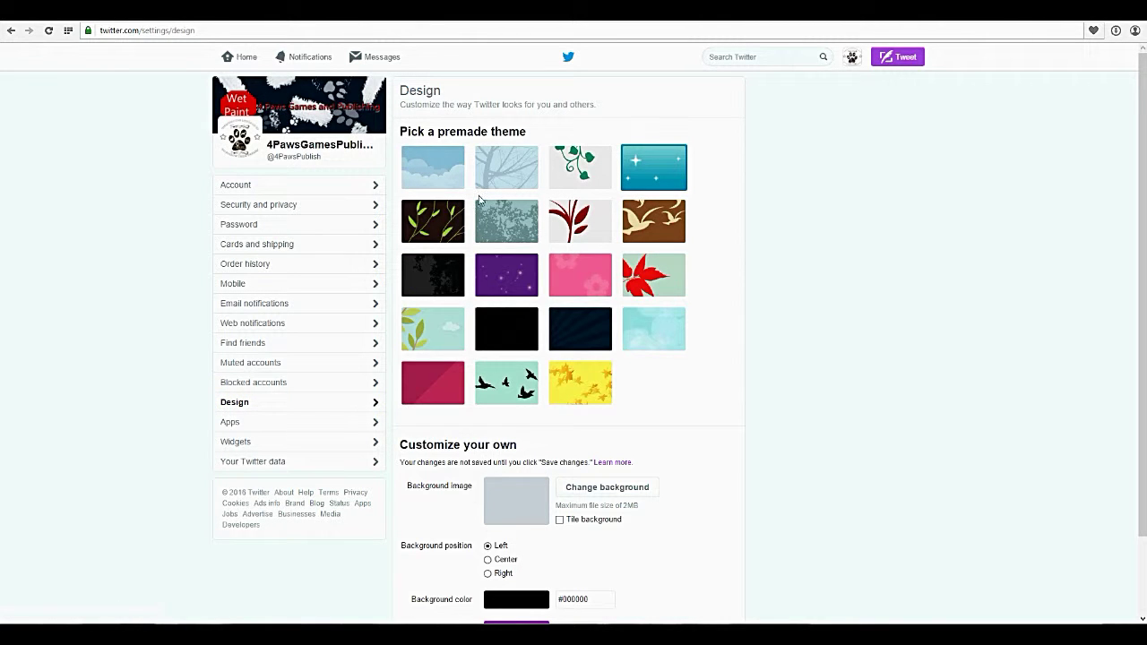
scroll(728, 352, down, 1)
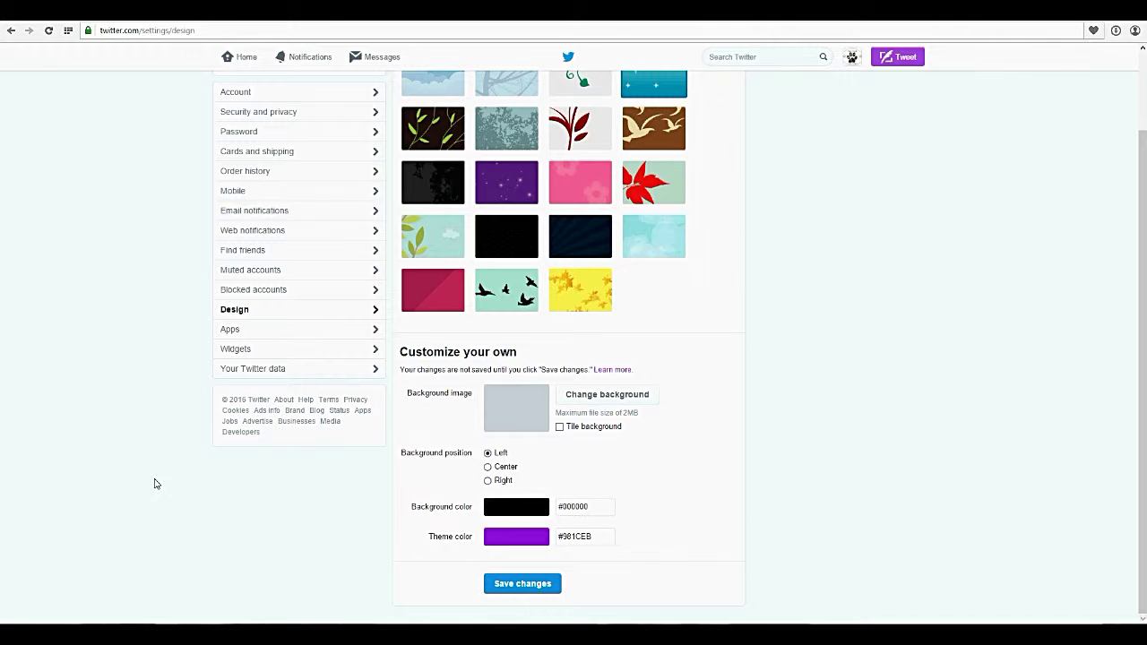
Open the Apps settings and examine the full list of applications that can access the account.
click(226, 331)
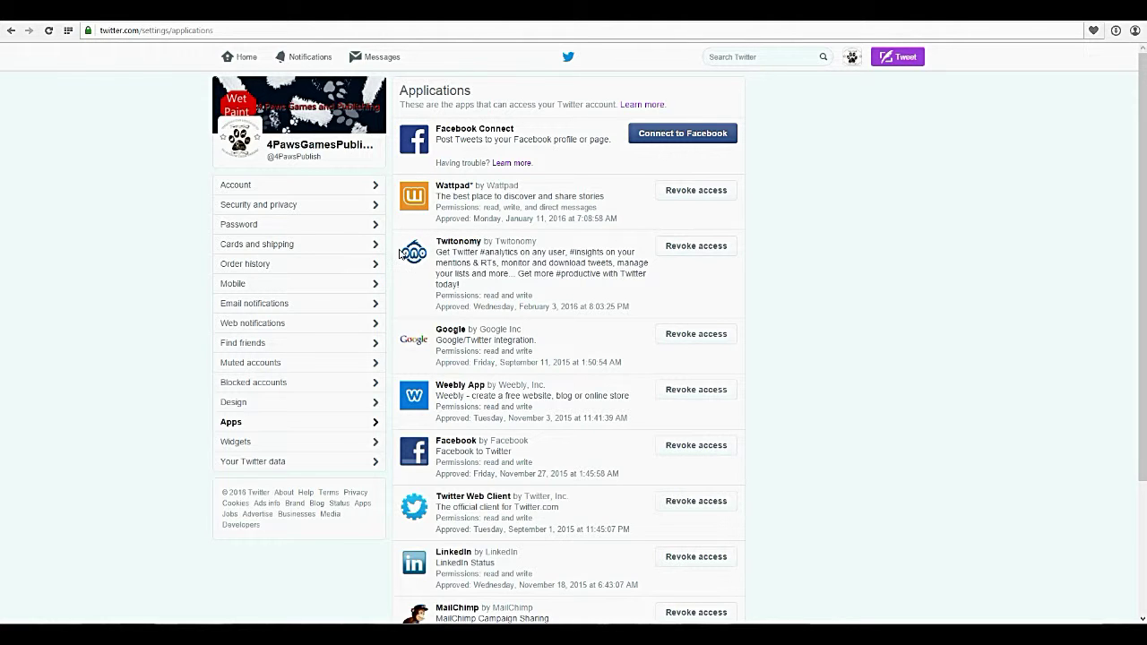
scroll(468, 236, down, 3)
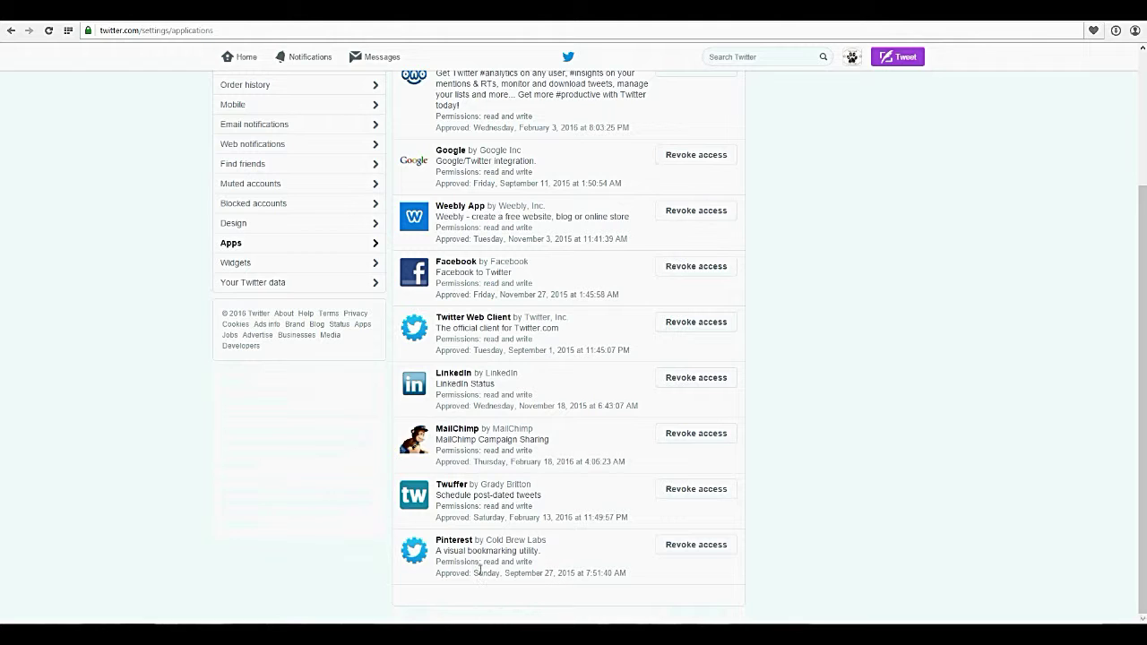
scroll(481, 334, up, 3)
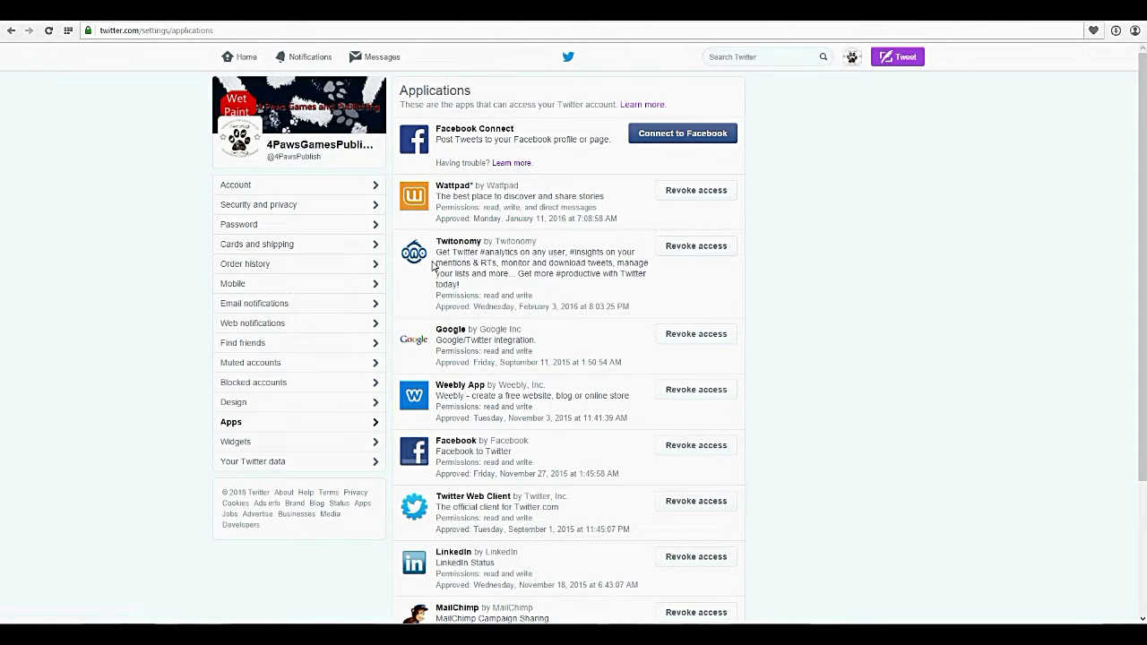
scroll(421, 304, down, 2)
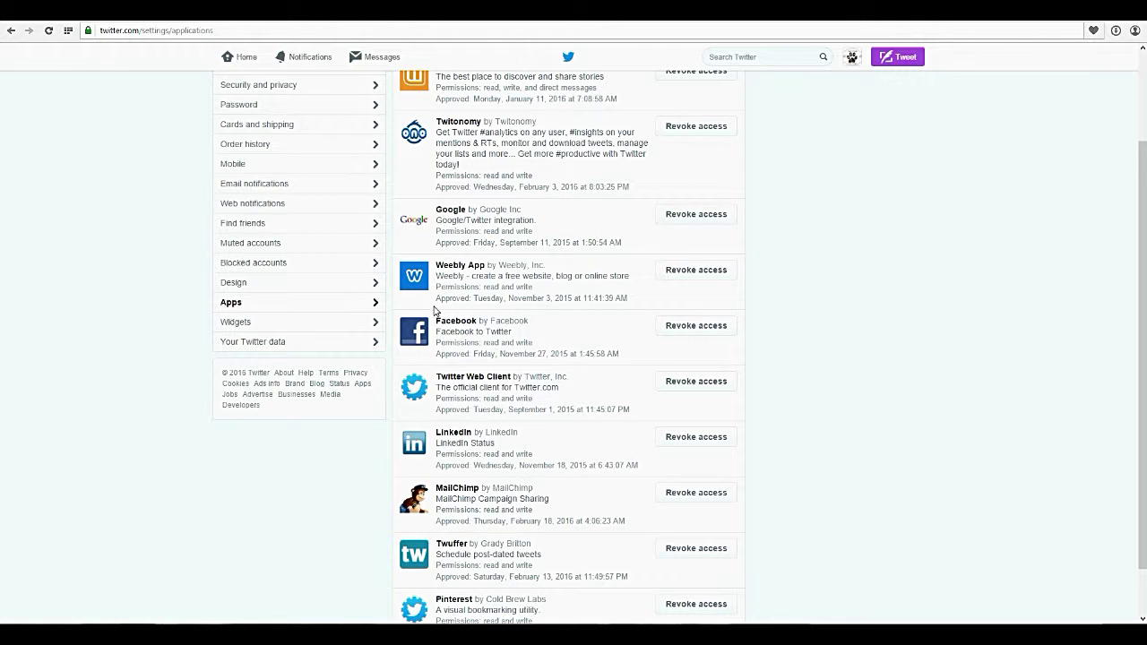
scroll(433, 315, down, 1)
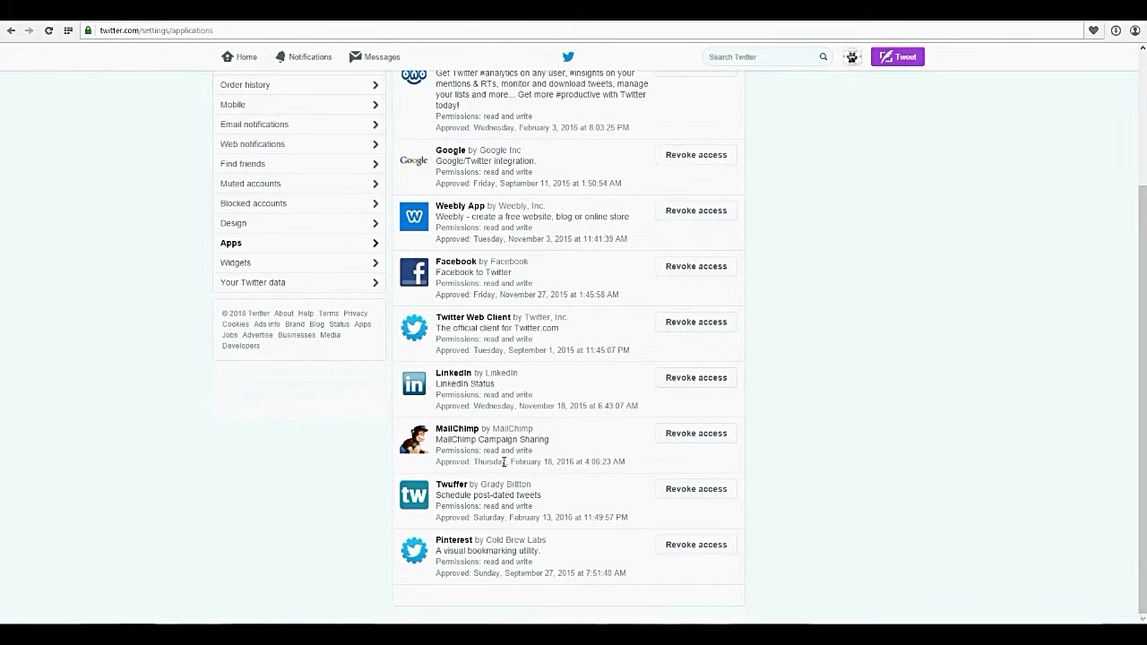
scroll(583, 359, up, 3)
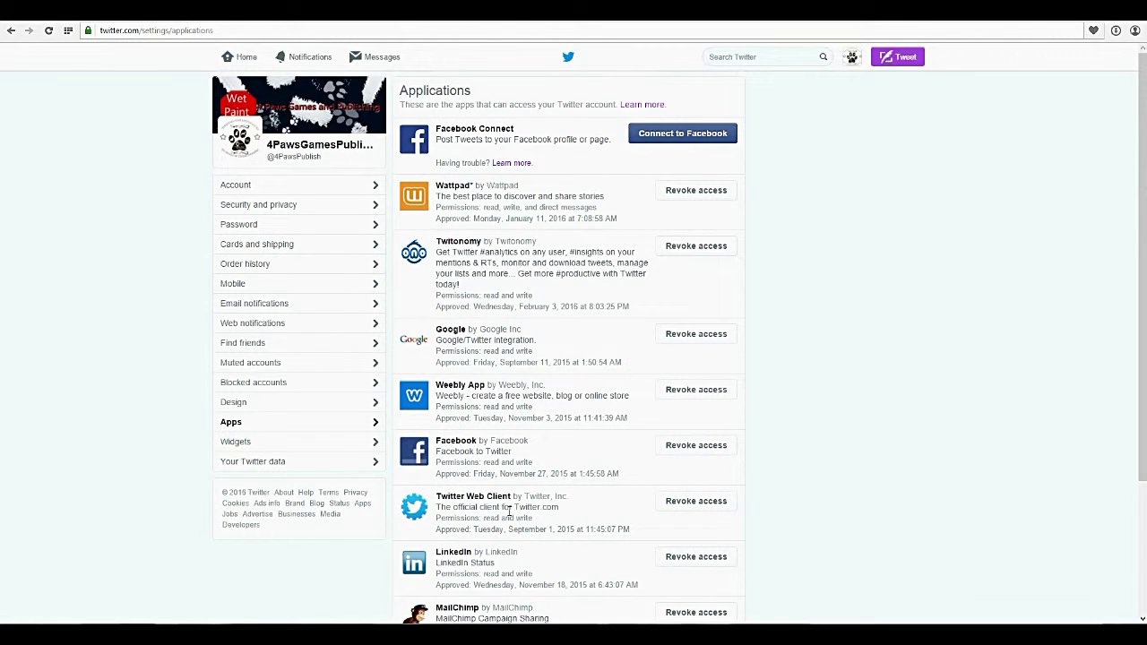
Start the Facebook connection, log in again through the switch-user option, and approve sharing the profile info with Twitter.
click(687, 140)
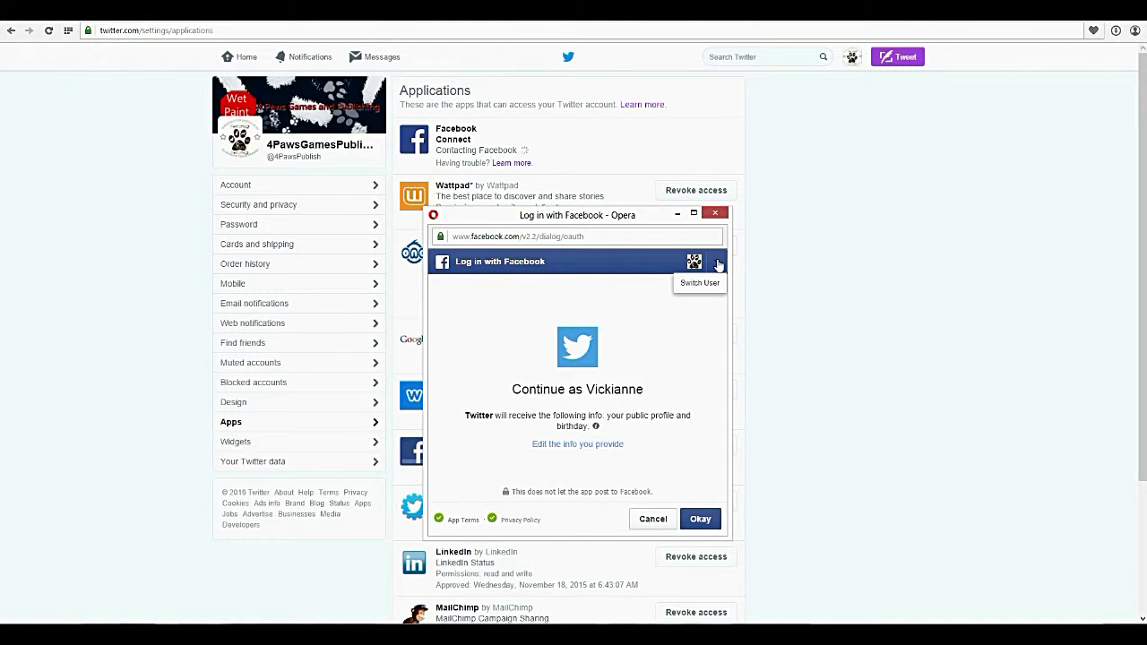
click(718, 263)
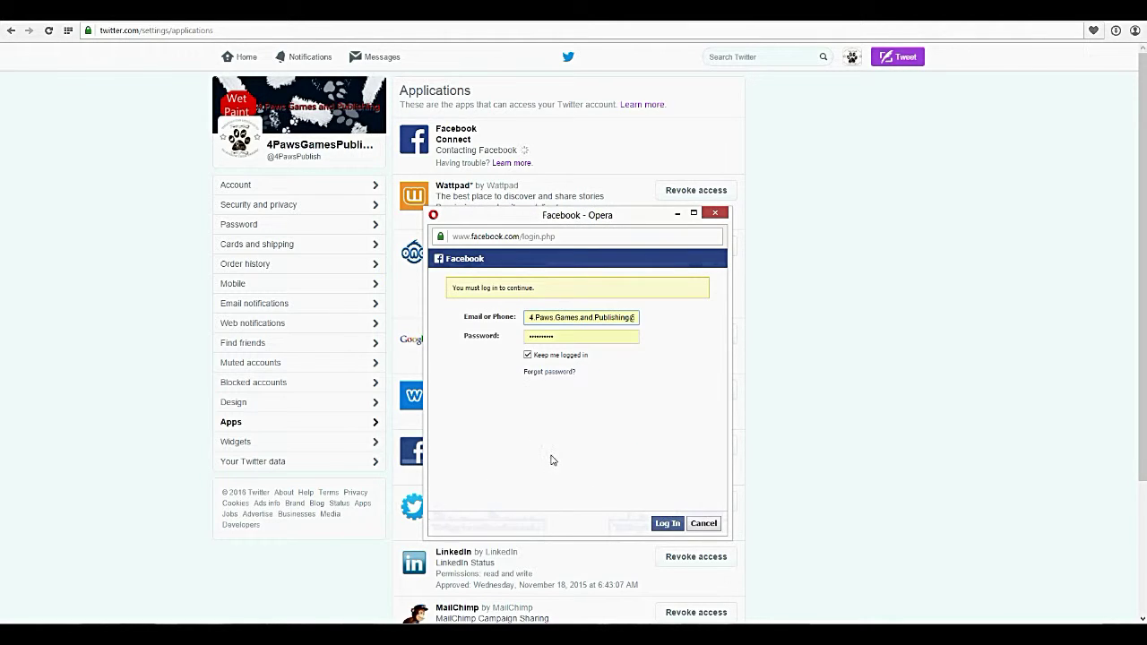
click(663, 524)
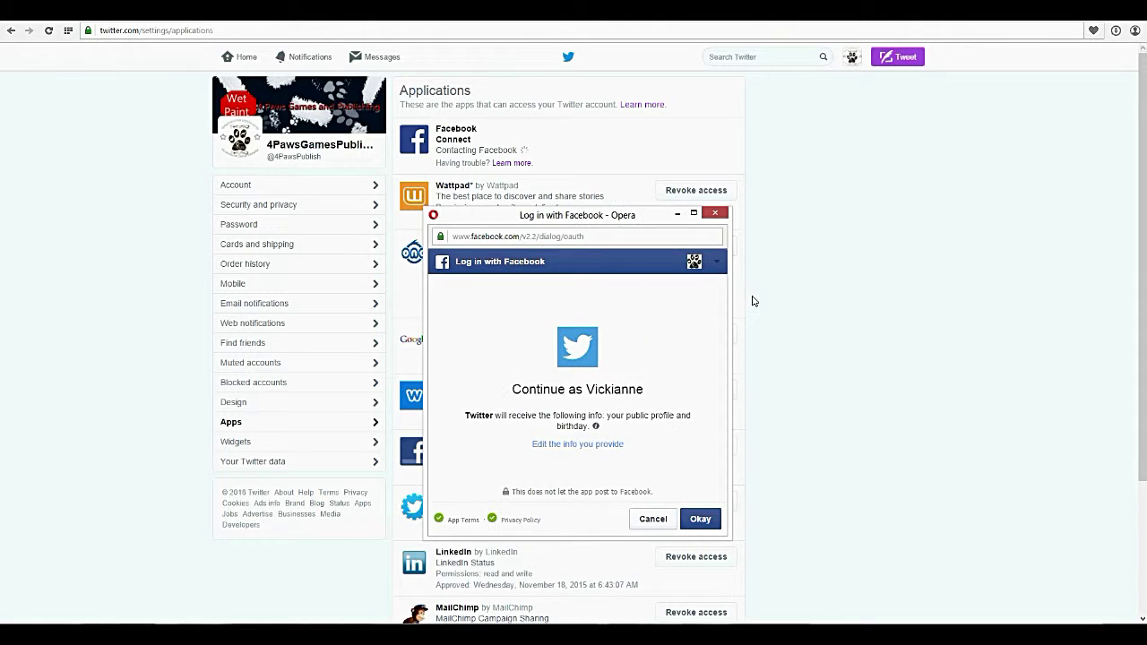
click(700, 519)
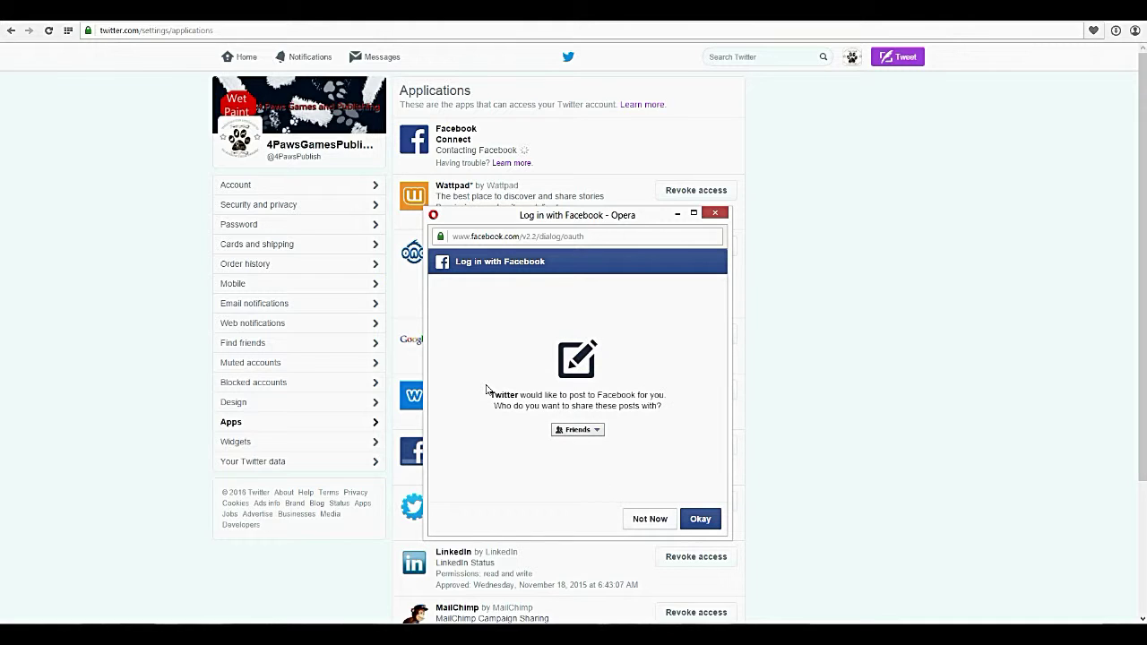
Set the audience for Twitter's posts on Facebook to Public and approve the posting permission.
click(569, 433)
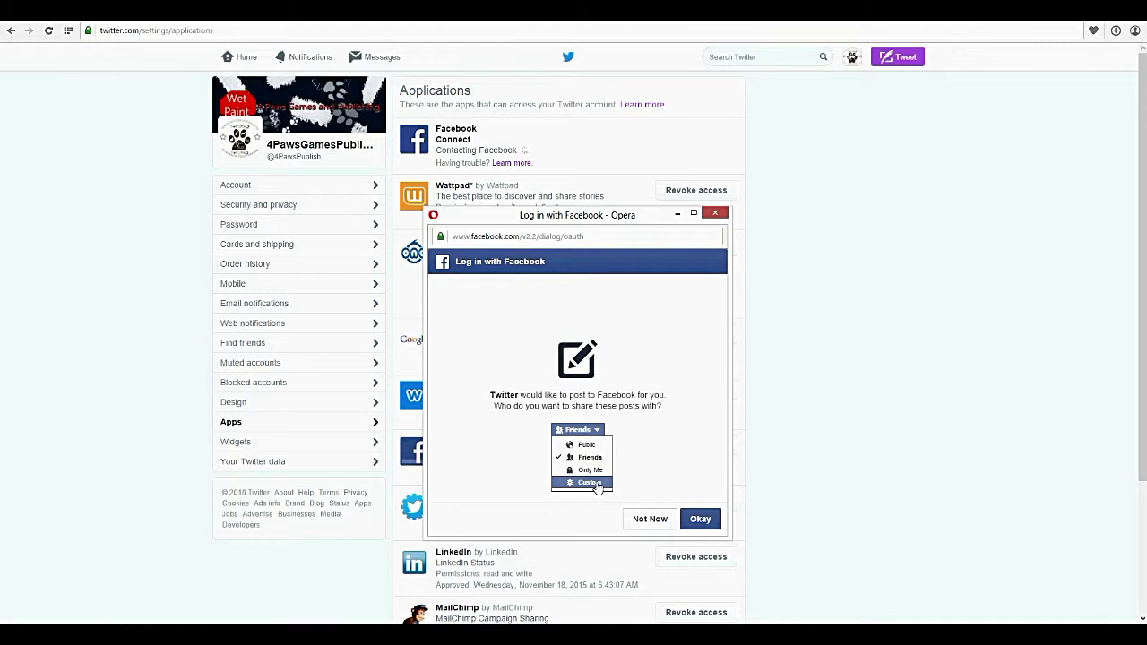
click(585, 445)
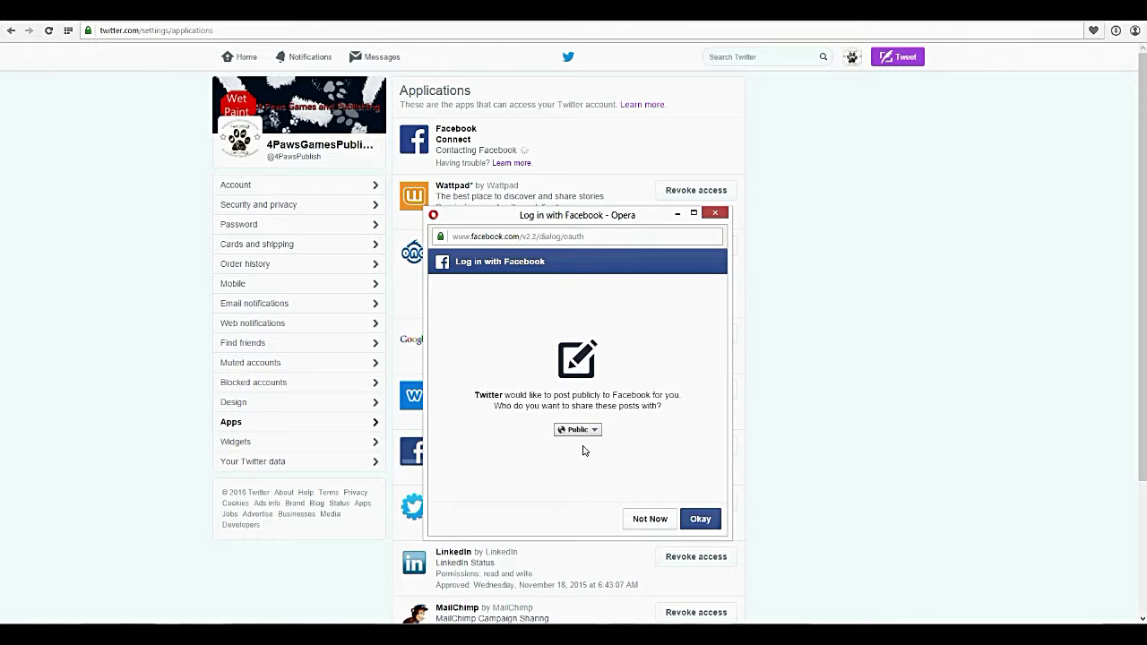
click(707, 521)
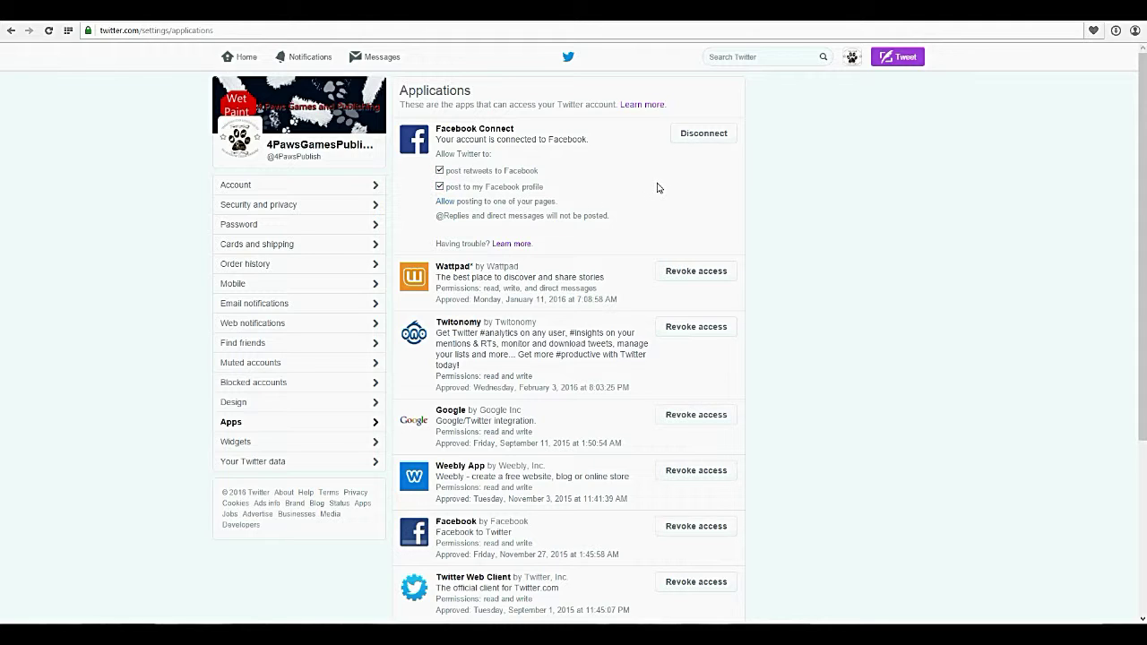
Allow Twitter to manage the Facebook Pages and choose 4 Paws Games and Publishing as the page to post to.
click(448, 202)
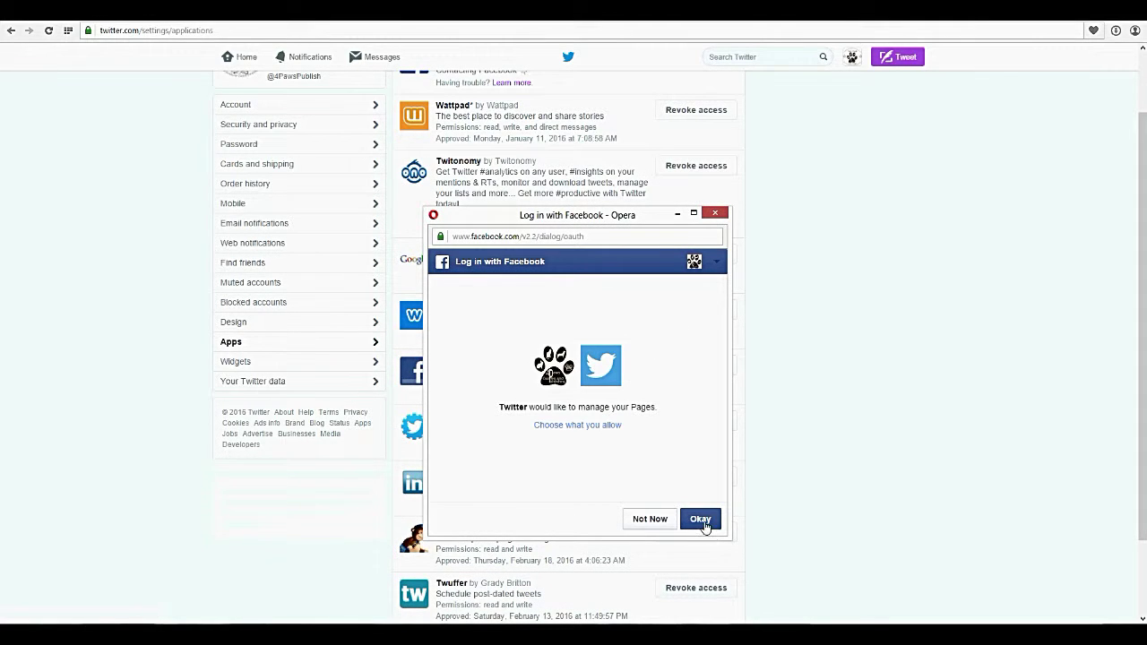
click(694, 518)
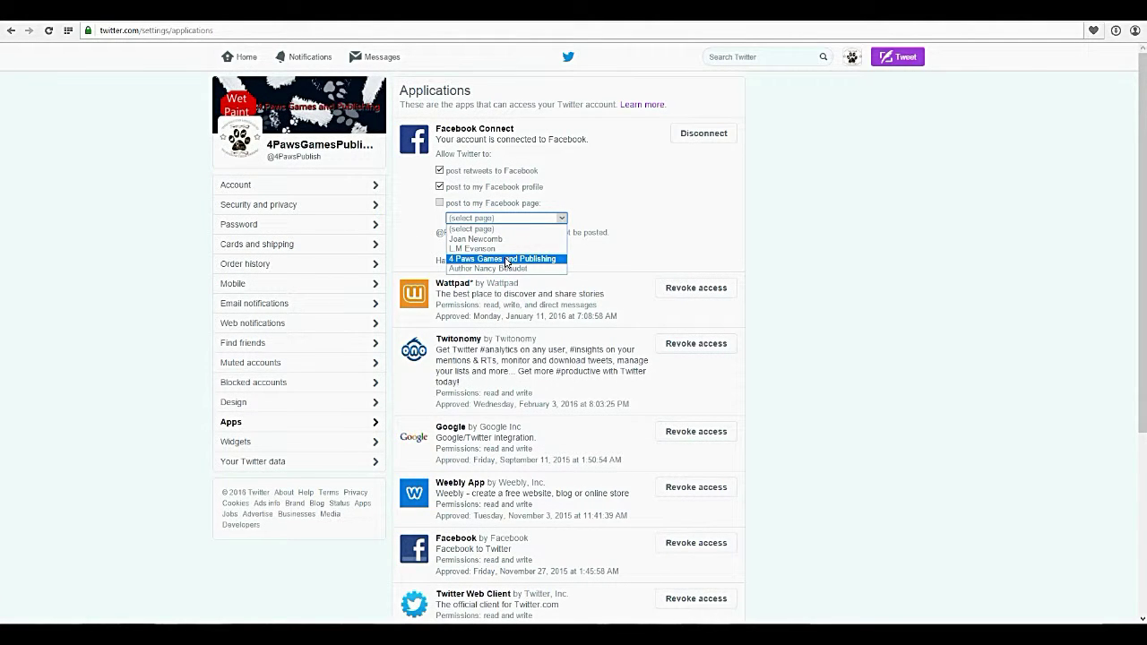
click(507, 263)
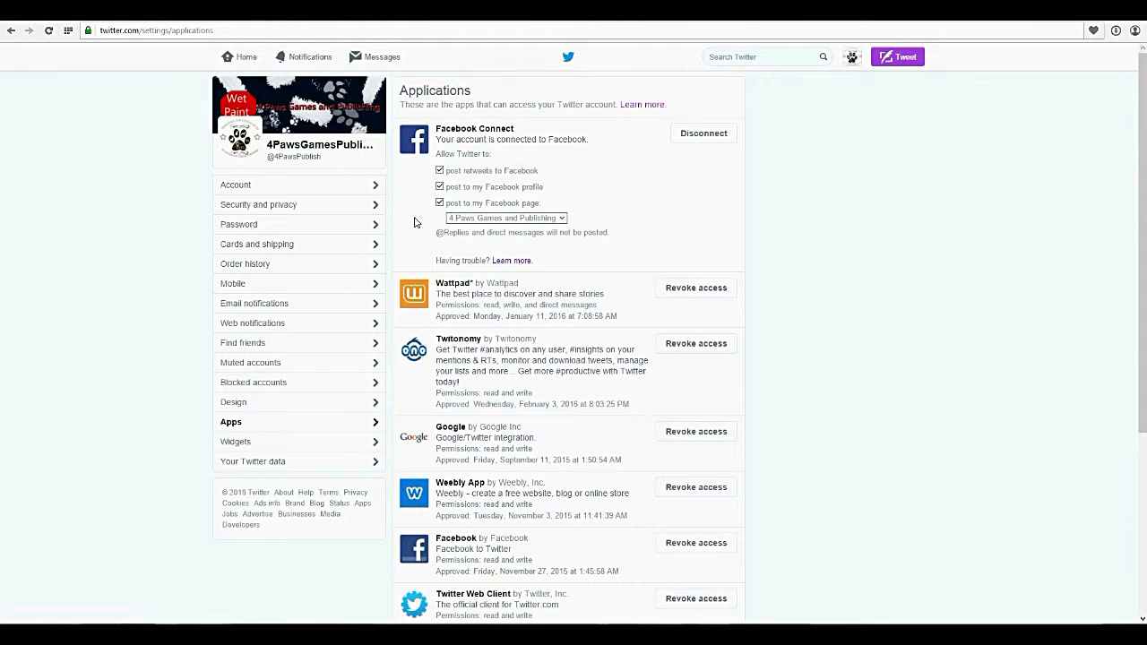
click(491, 220)
click(491, 220)
click(439, 203)
click(439, 202)
scroll(884, 340, down, 3)
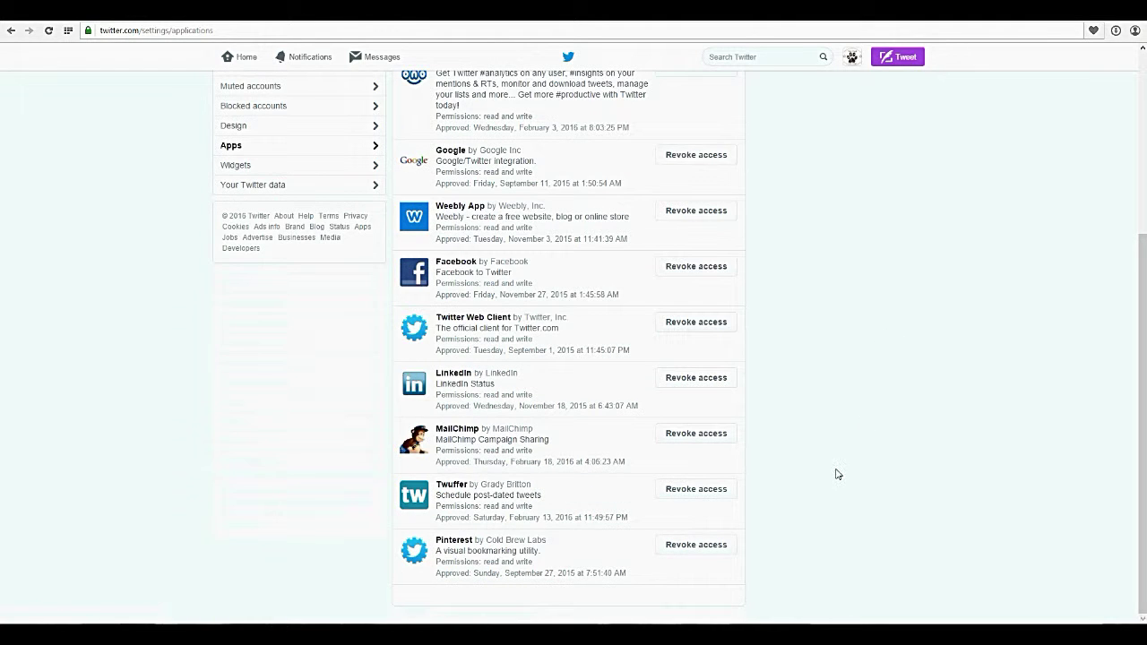
scroll(543, 574, up, 3)
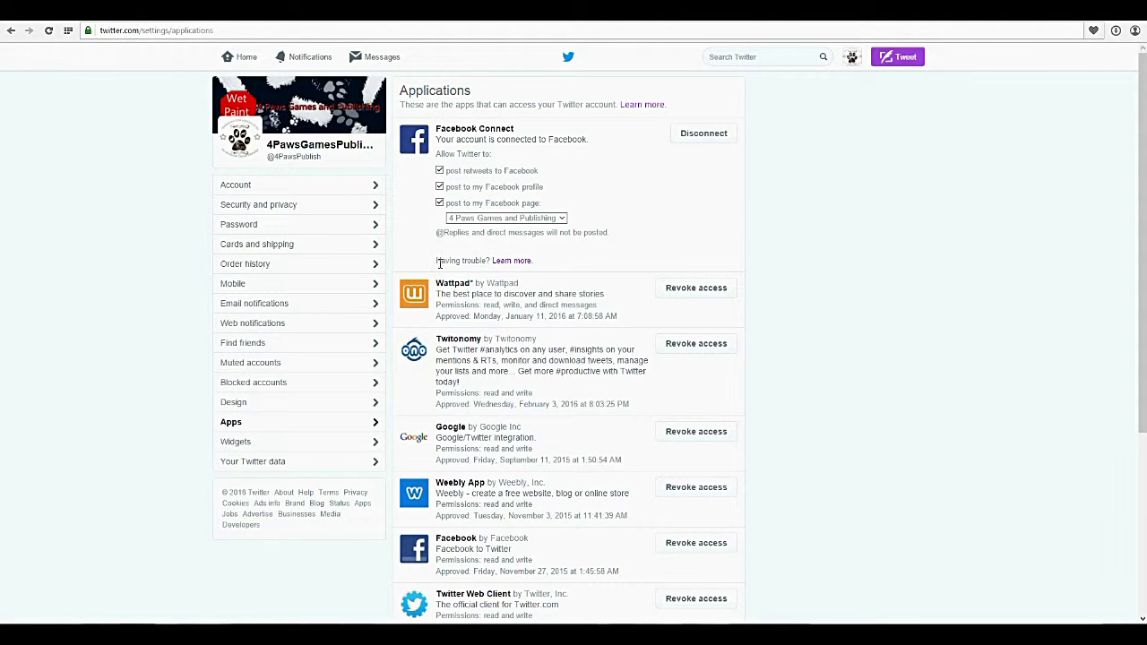
Start creating a new user timeline widget in the Widgets settings and set its theme to Dark.
click(235, 441)
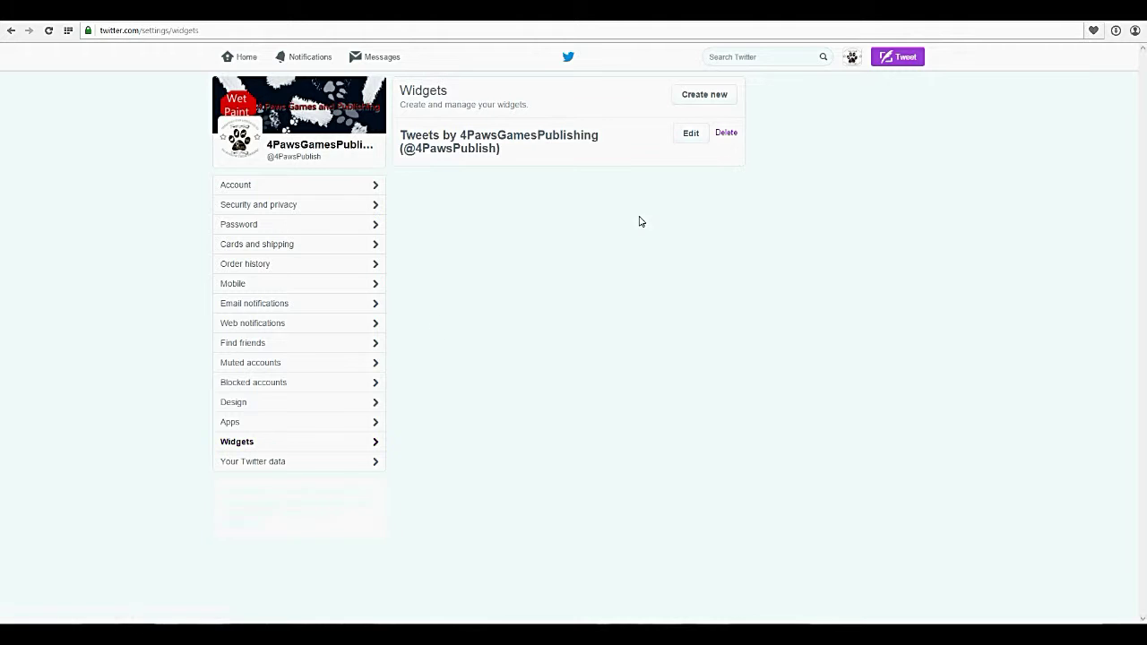
click(705, 97)
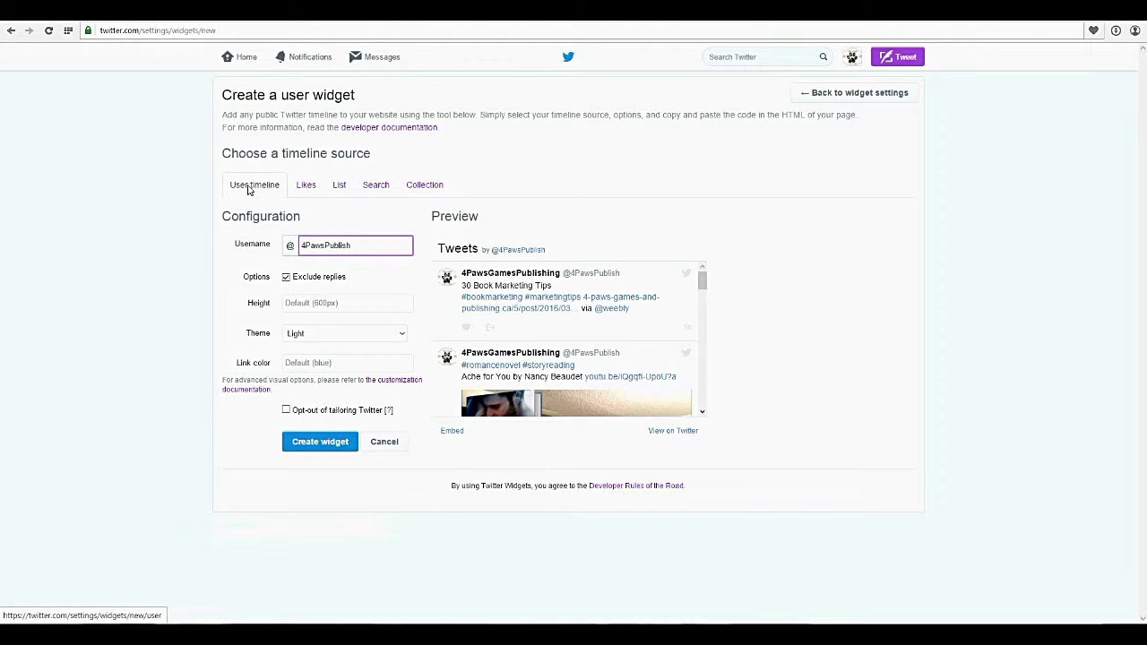
scroll(538, 314, down, 3)
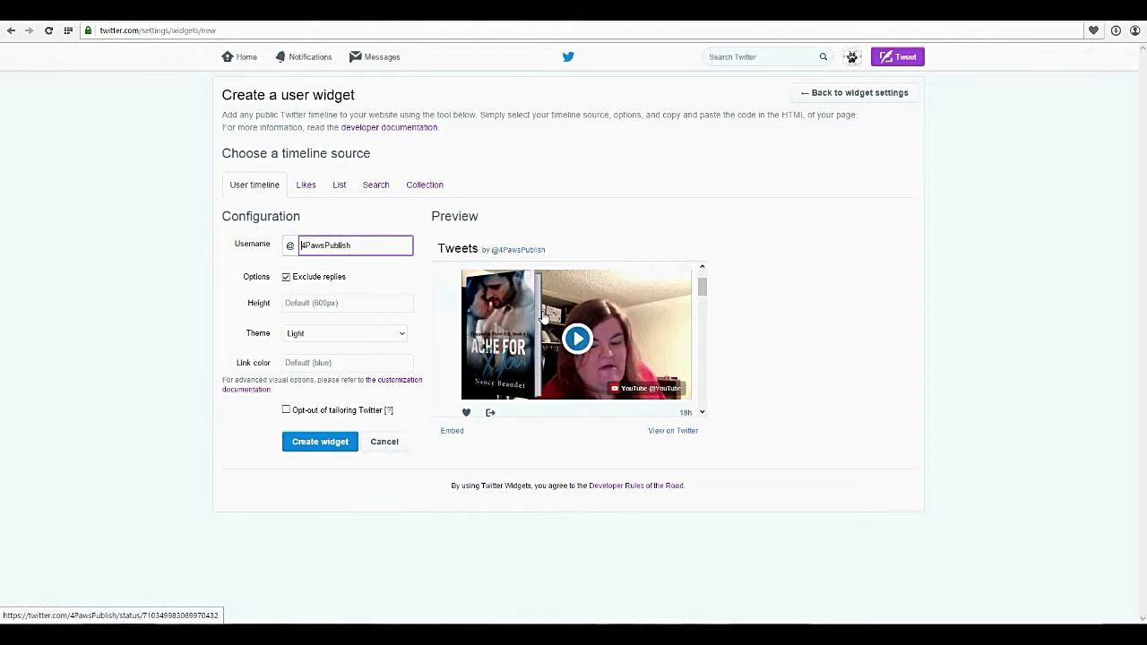
scroll(543, 317, down, 5)
scroll(543, 316, down, 5)
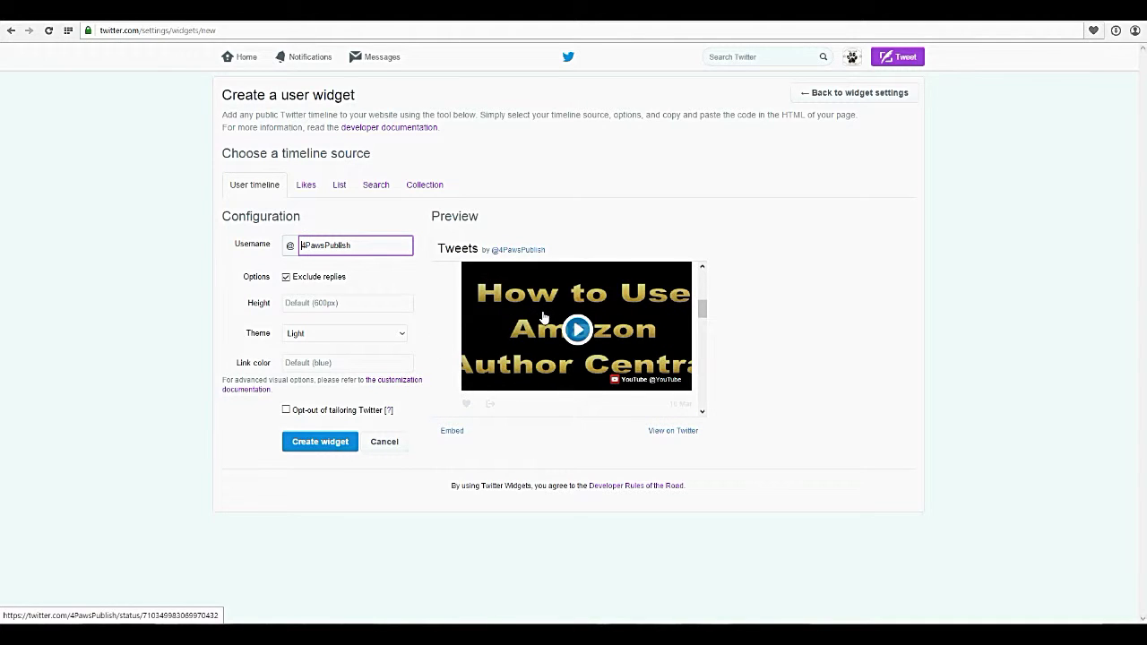
scroll(543, 317, down, 1)
scroll(543, 316, down, 6)
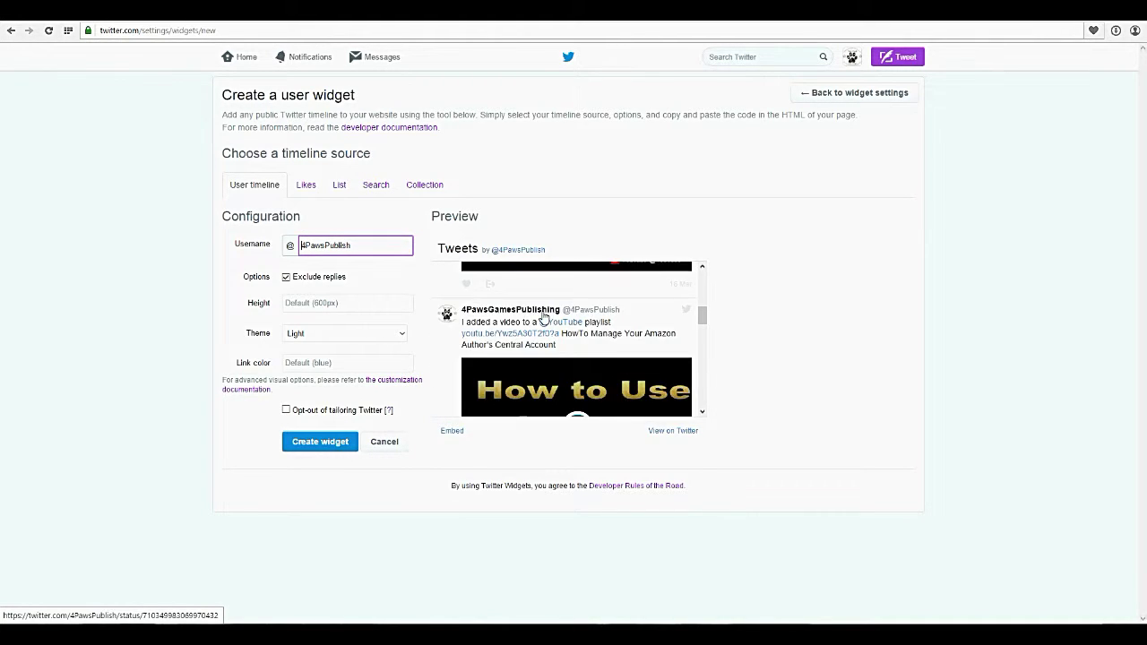
scroll(543, 316, up, 12)
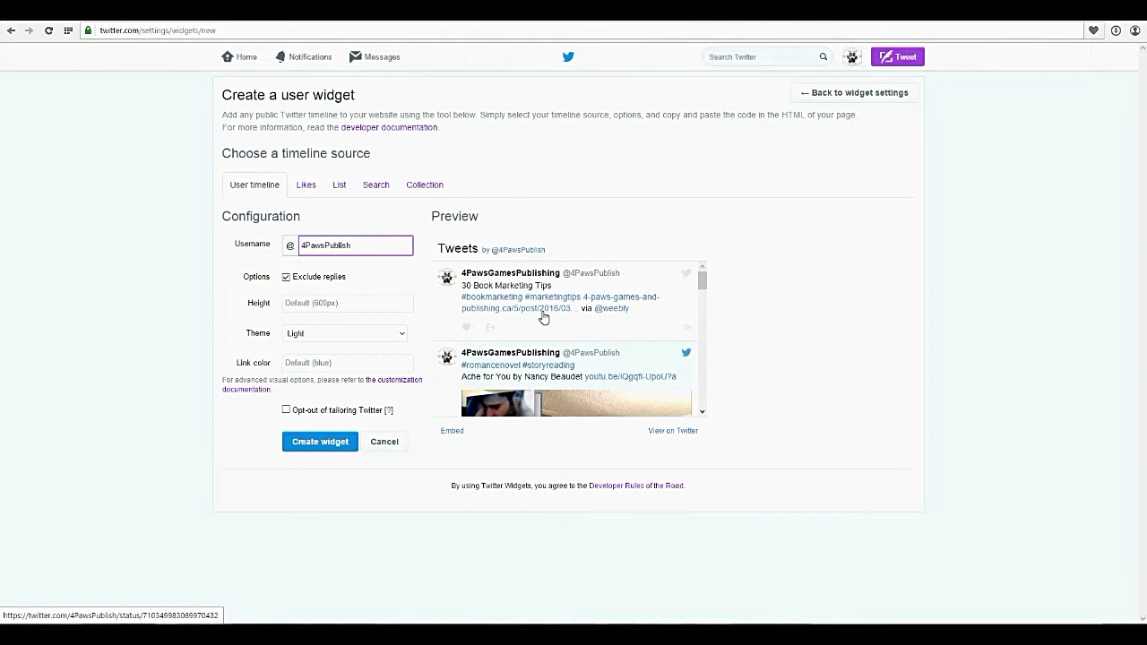
click(402, 334)
click(325, 357)
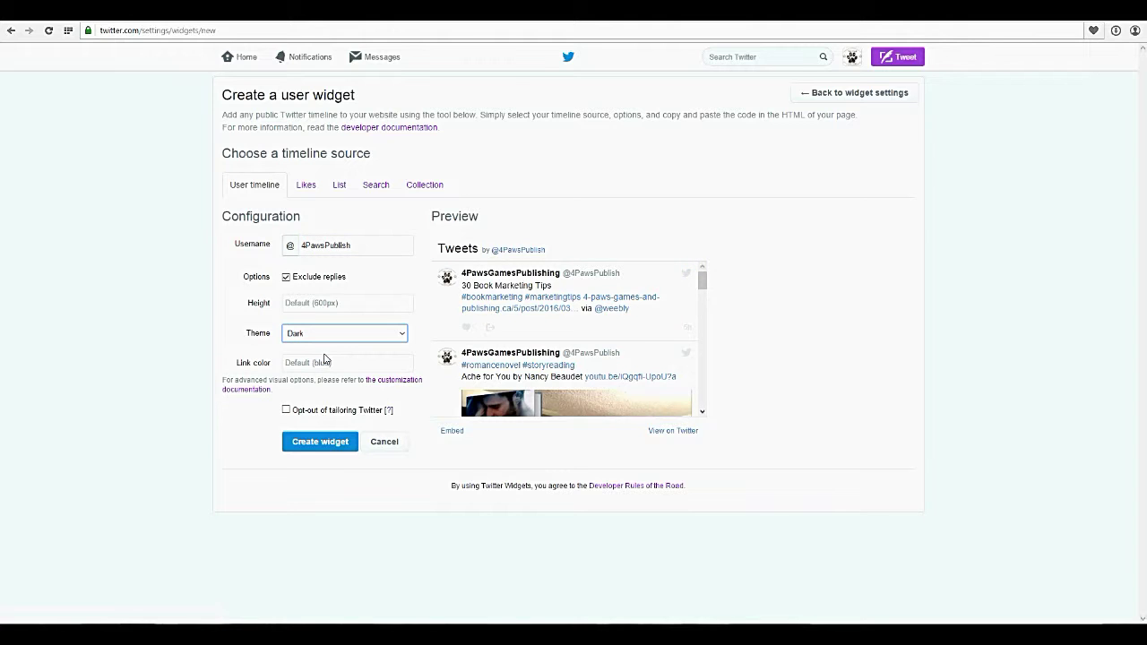
Set the new user widget's theme to Light and its link color to #1b95e0, leaving the height at default.
click(403, 333)
click(327, 345)
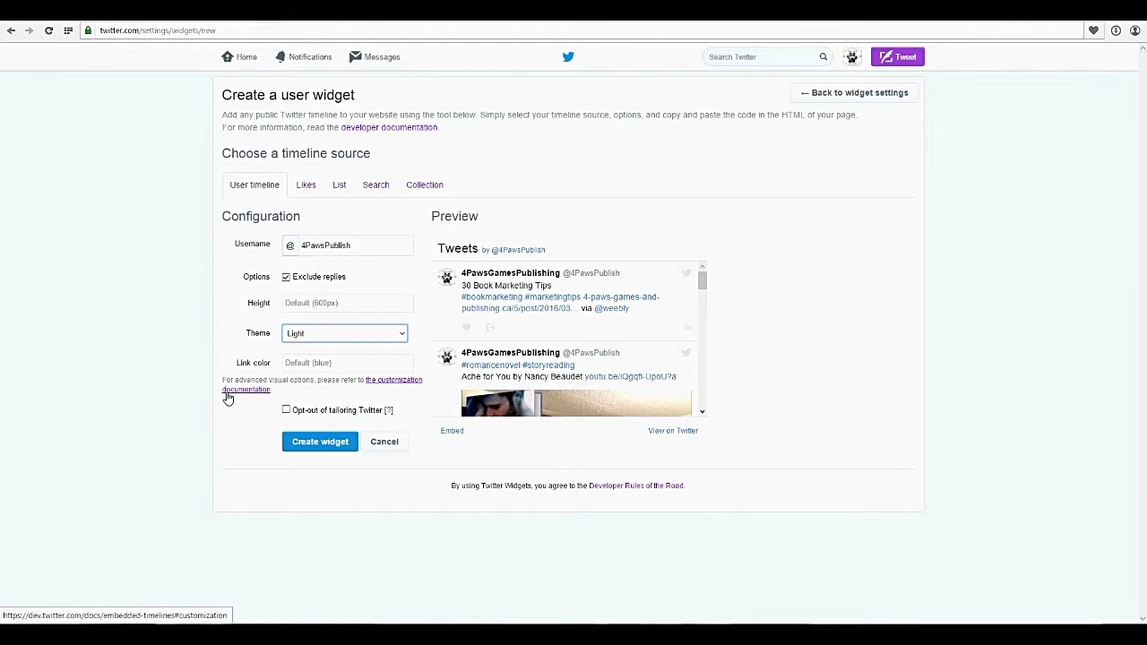
click(322, 361)
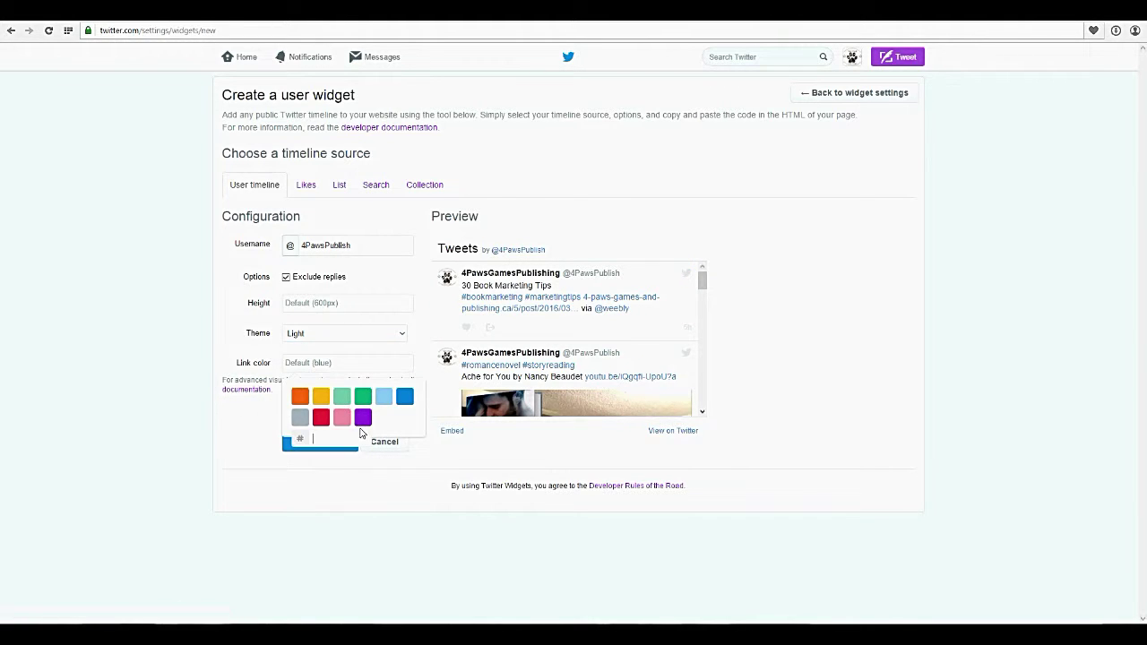
click(307, 363)
click(308, 362)
click(405, 399)
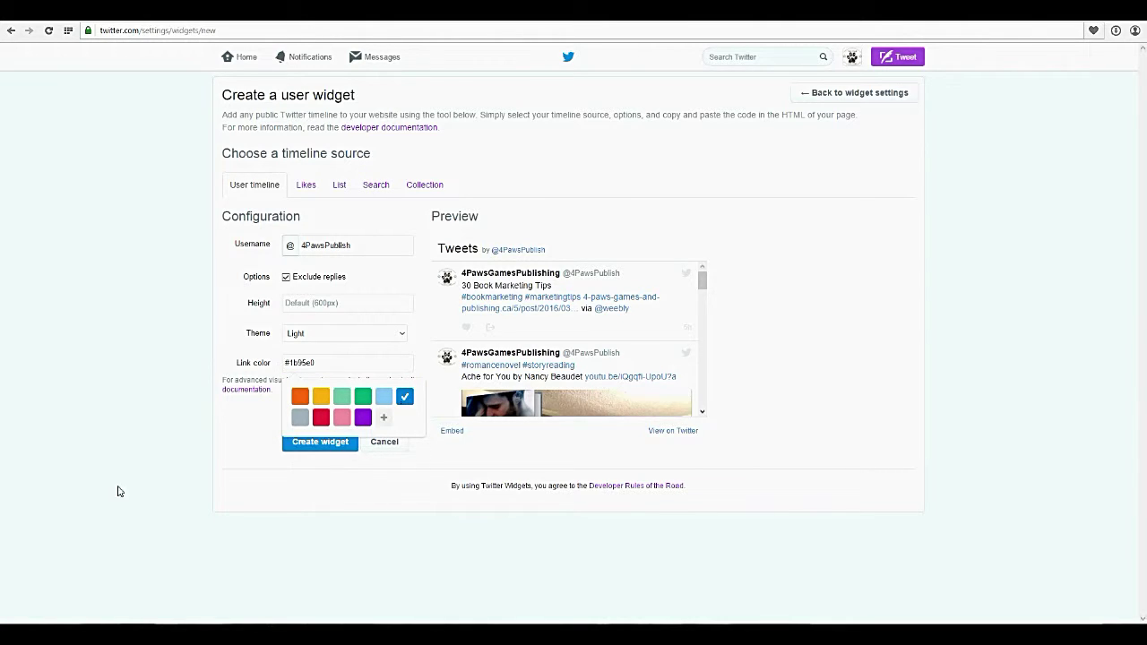
click(273, 310)
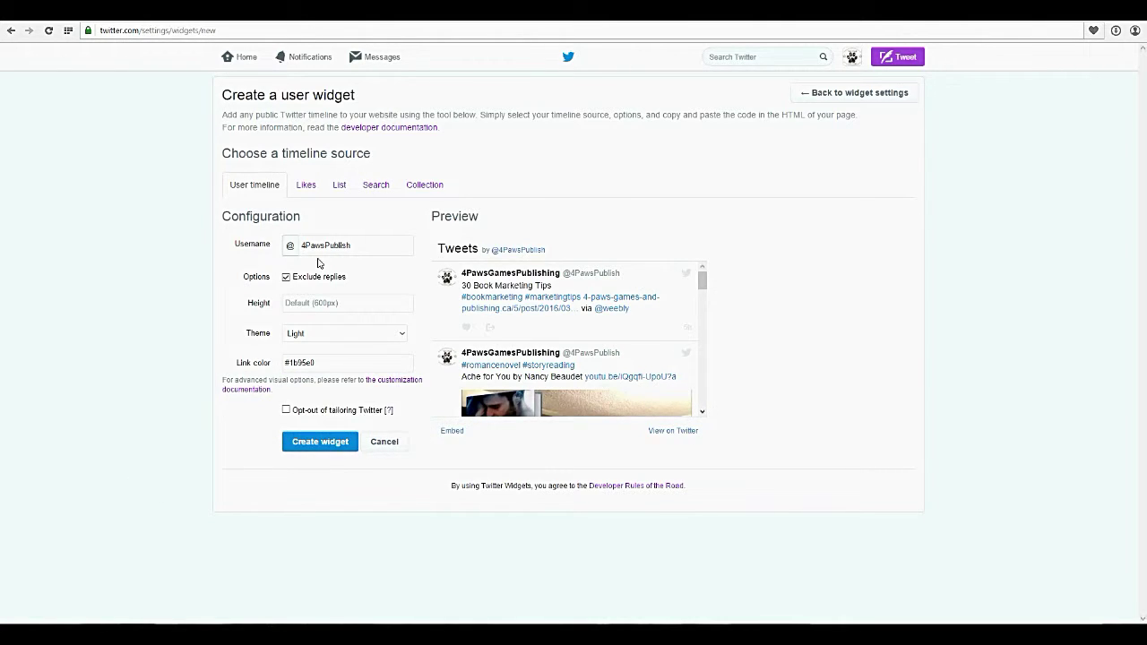
click(330, 303)
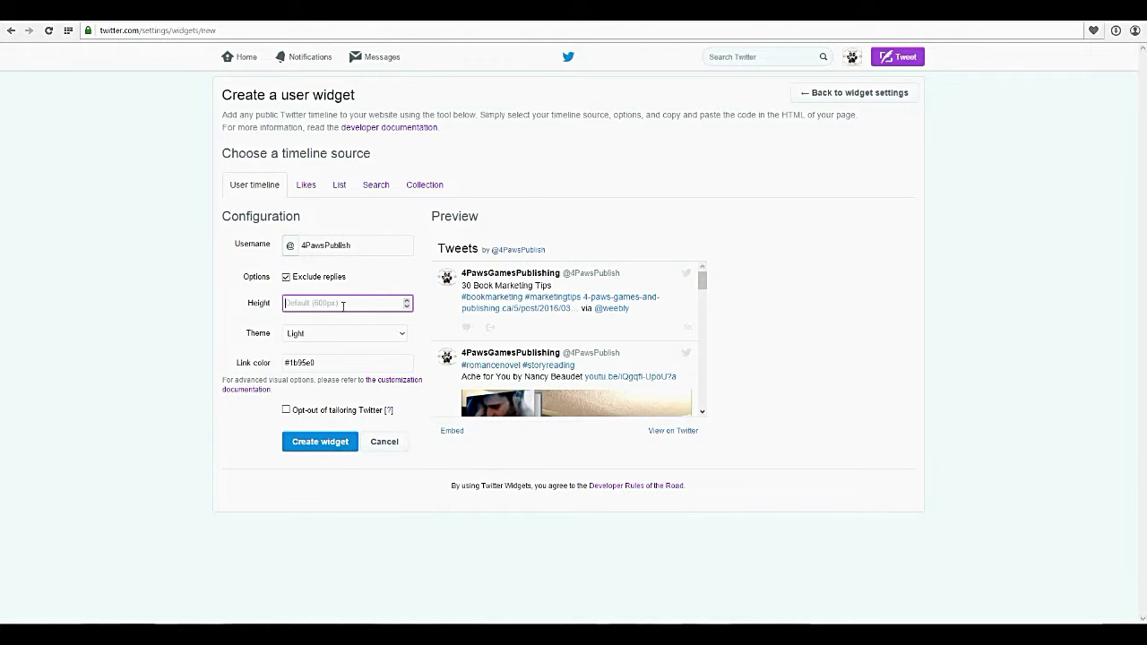
click(222, 426)
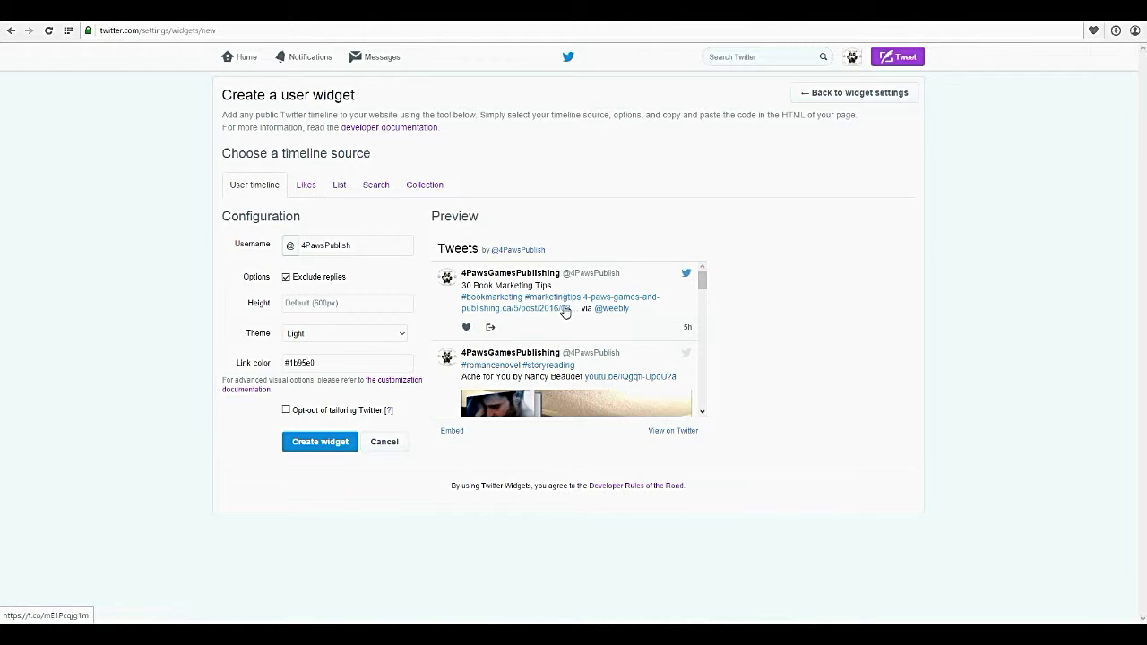
Review the Likes, List, Search and Collection widget sources and their options, and cancel creating the new widget.
click(302, 186)
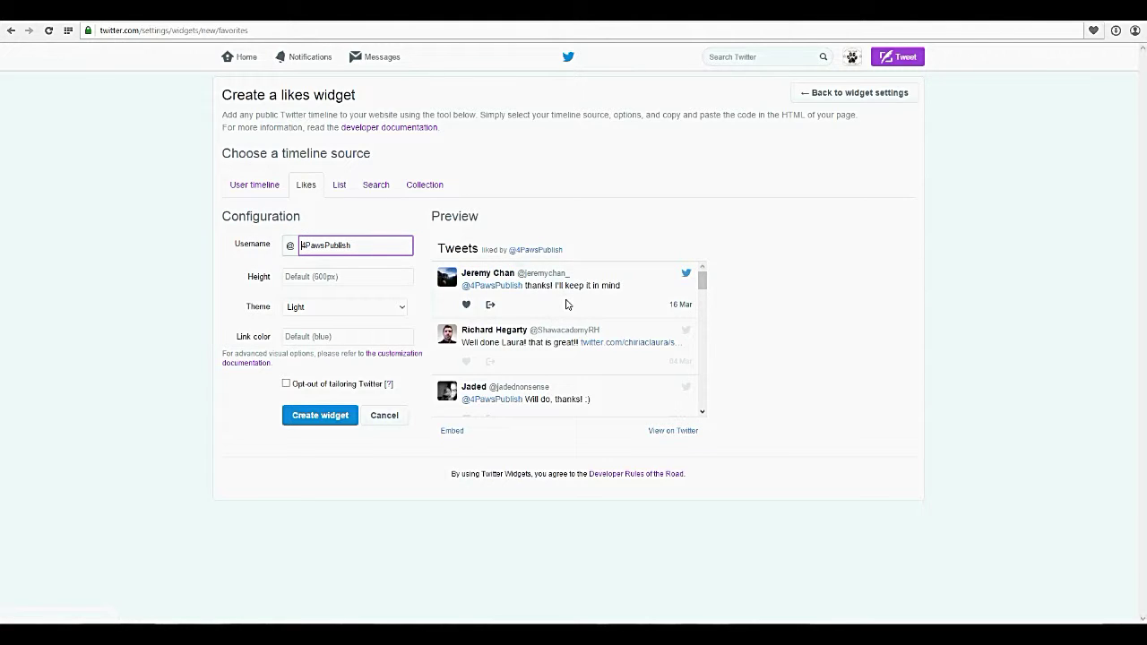
scroll(565, 313, down, 1)
scroll(561, 323, up, 1)
scroll(563, 315, down, 1)
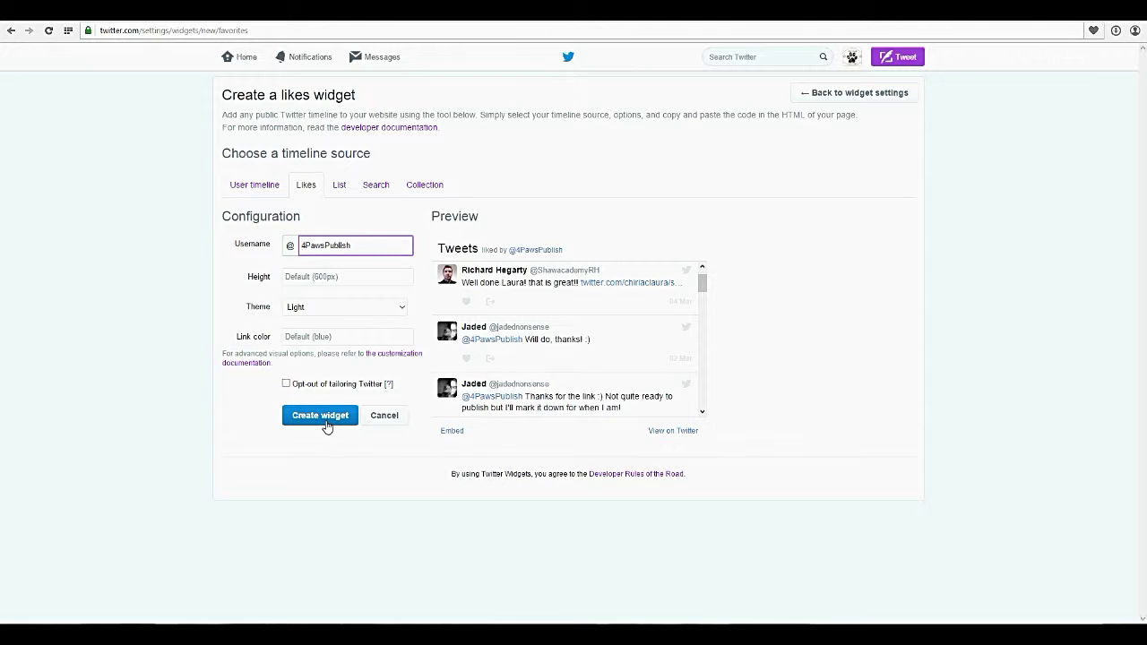
click(342, 186)
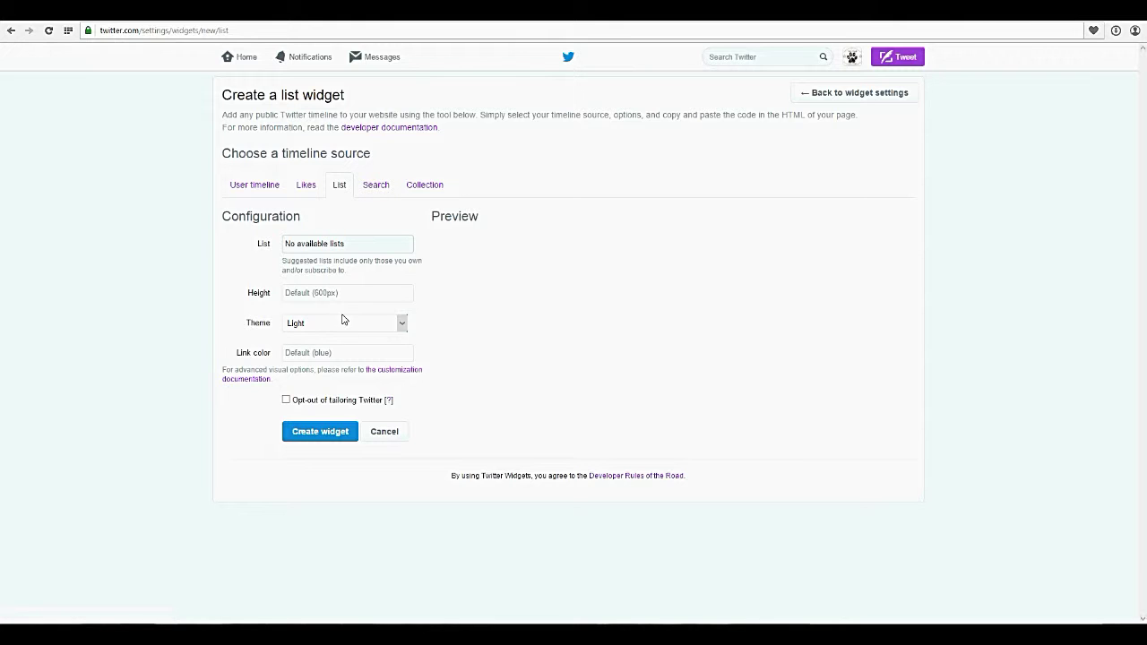
click(375, 186)
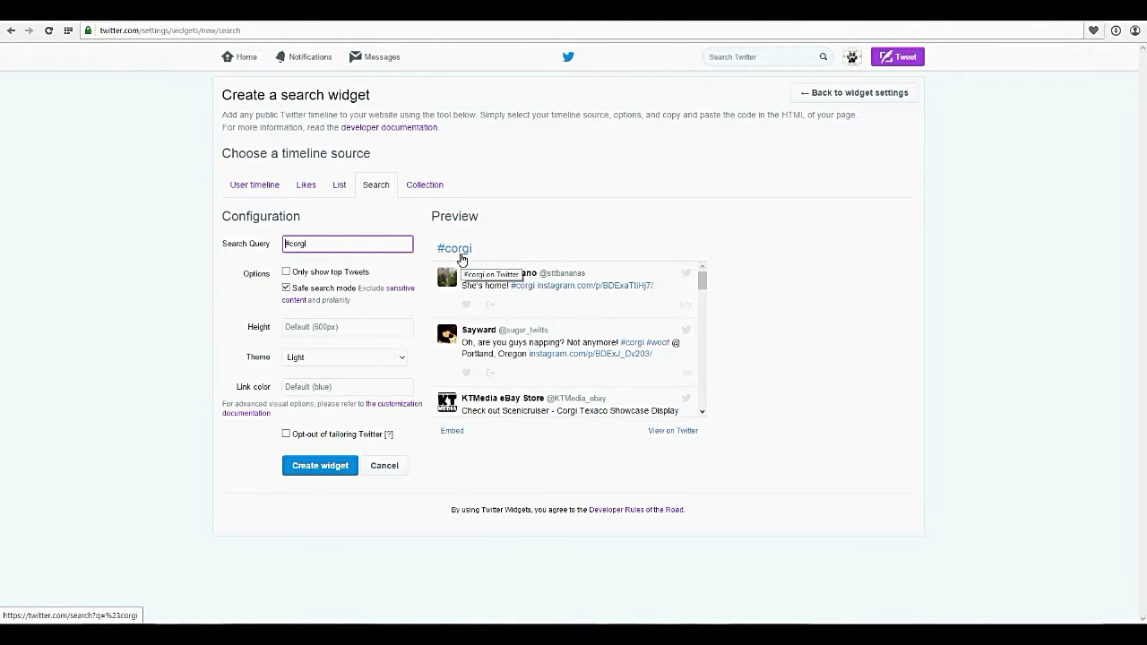
click(420, 185)
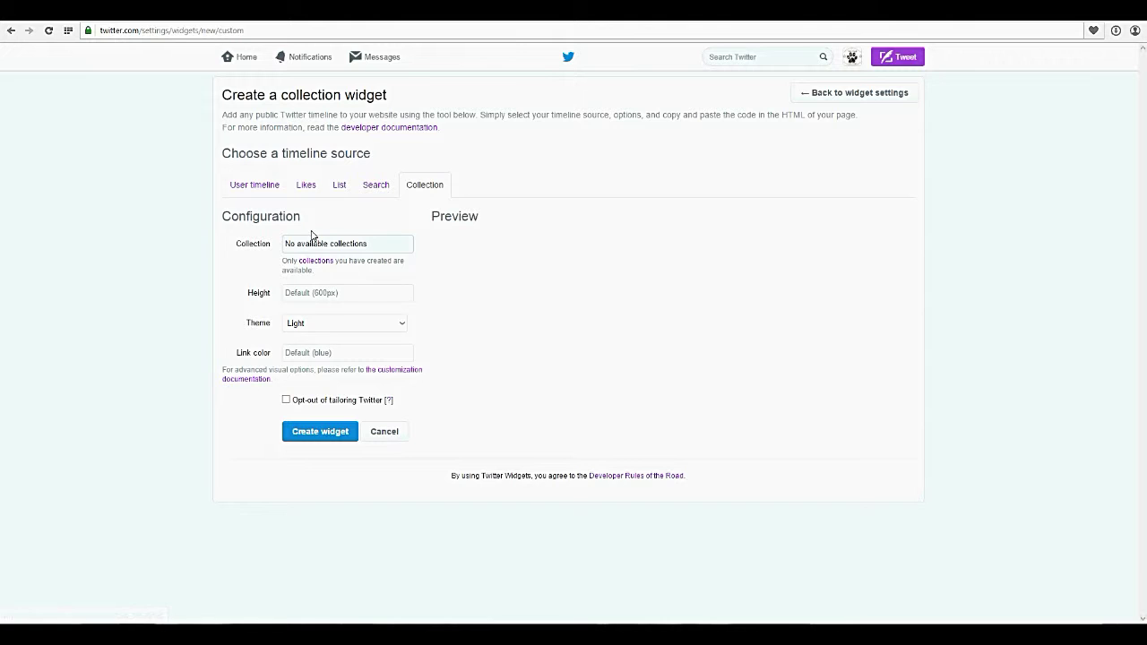
click(384, 432)
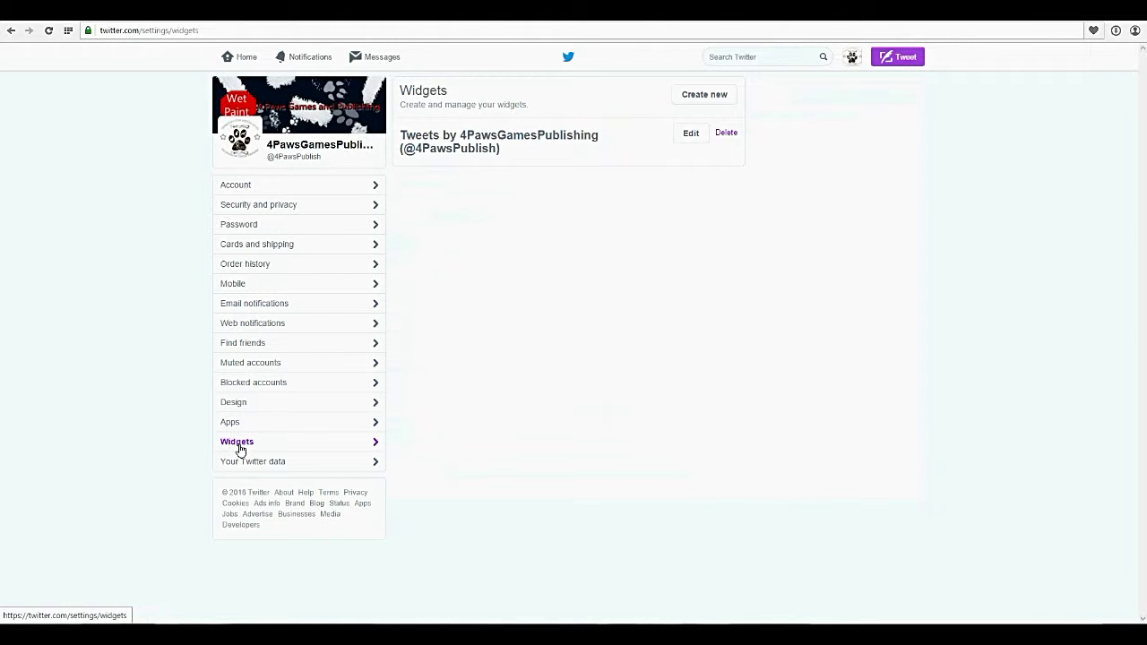
Open the existing 4PawsGamesPublishing widget for editing, review its preview and embed code, and save it.
click(693, 135)
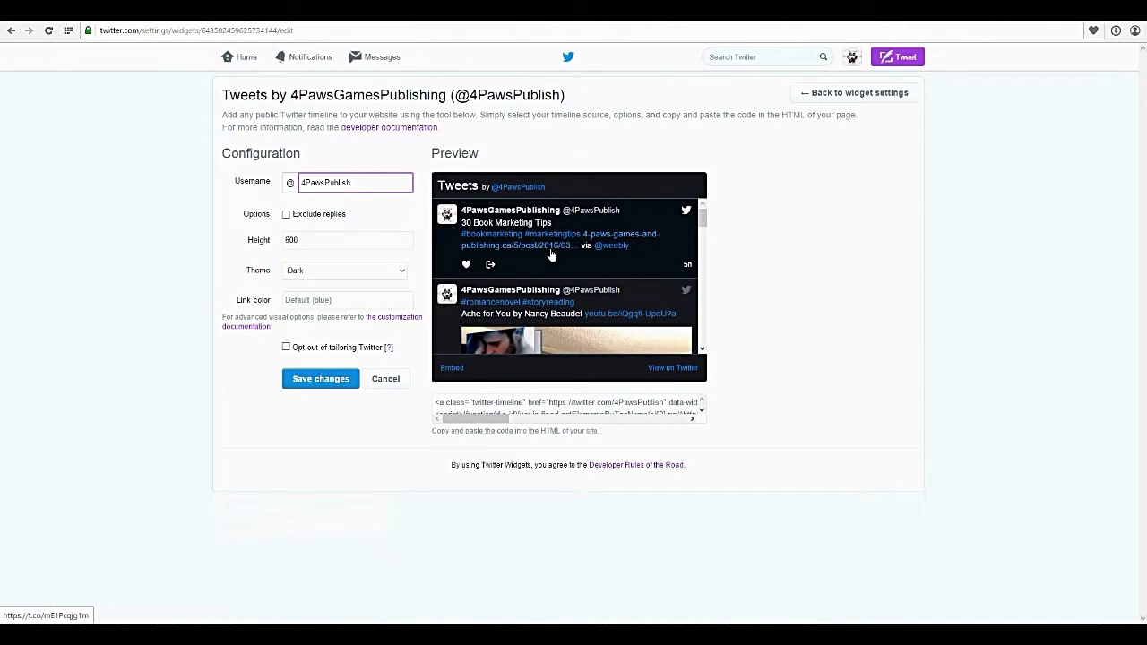
scroll(549, 251, down, 5)
scroll(550, 248, down, 1)
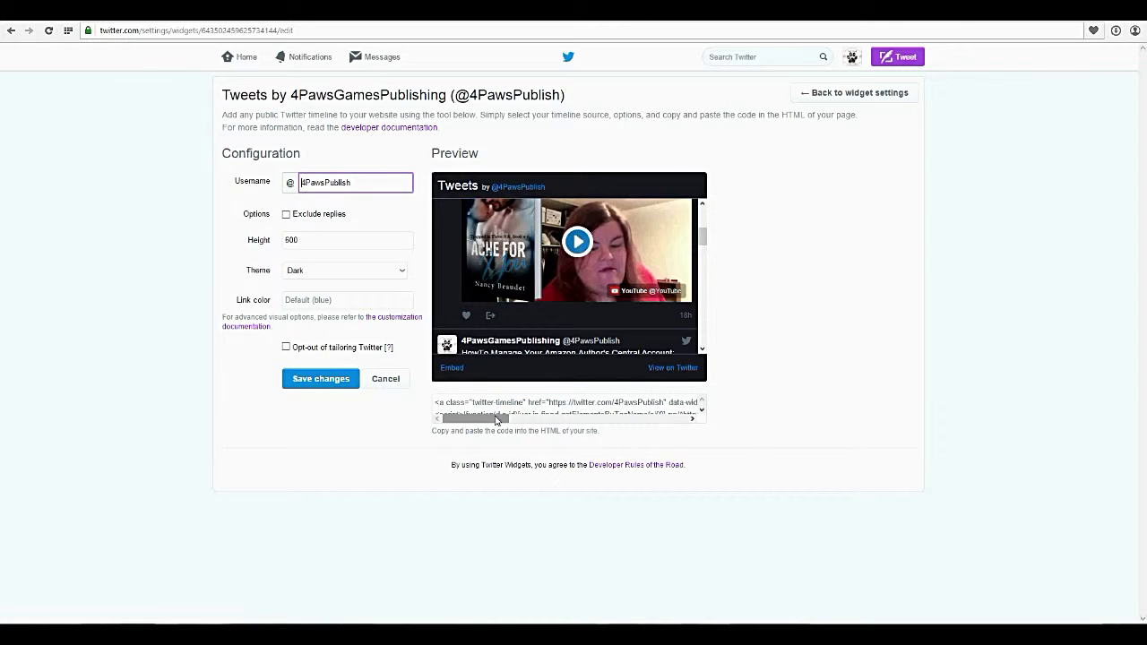
scroll(455, 400, down, 1)
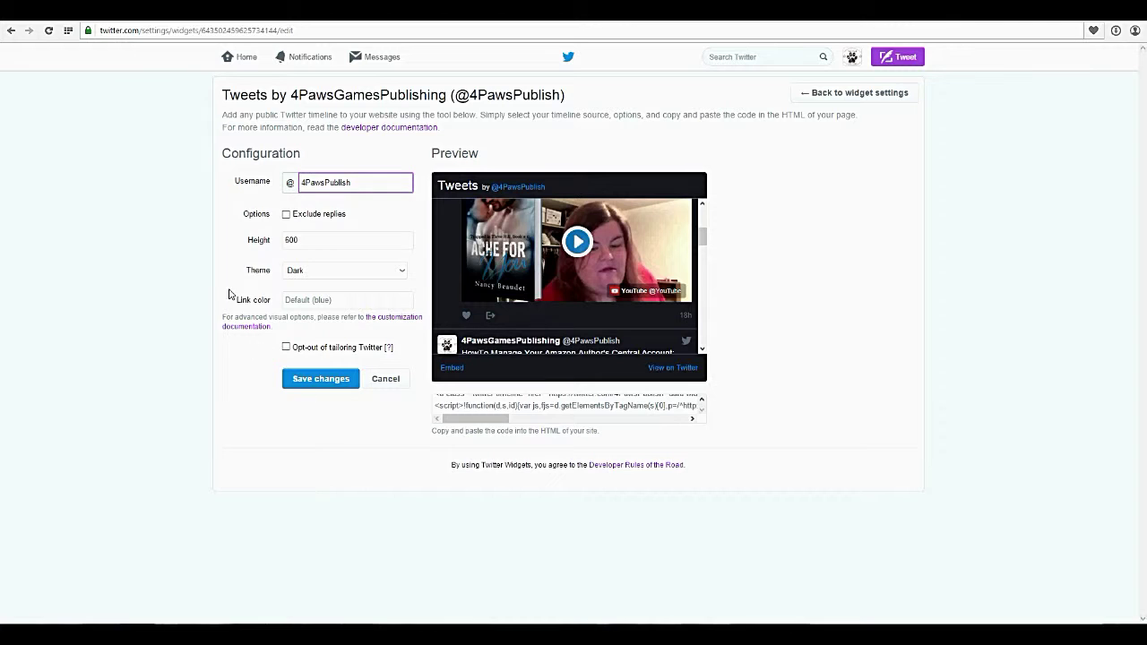
click(319, 384)
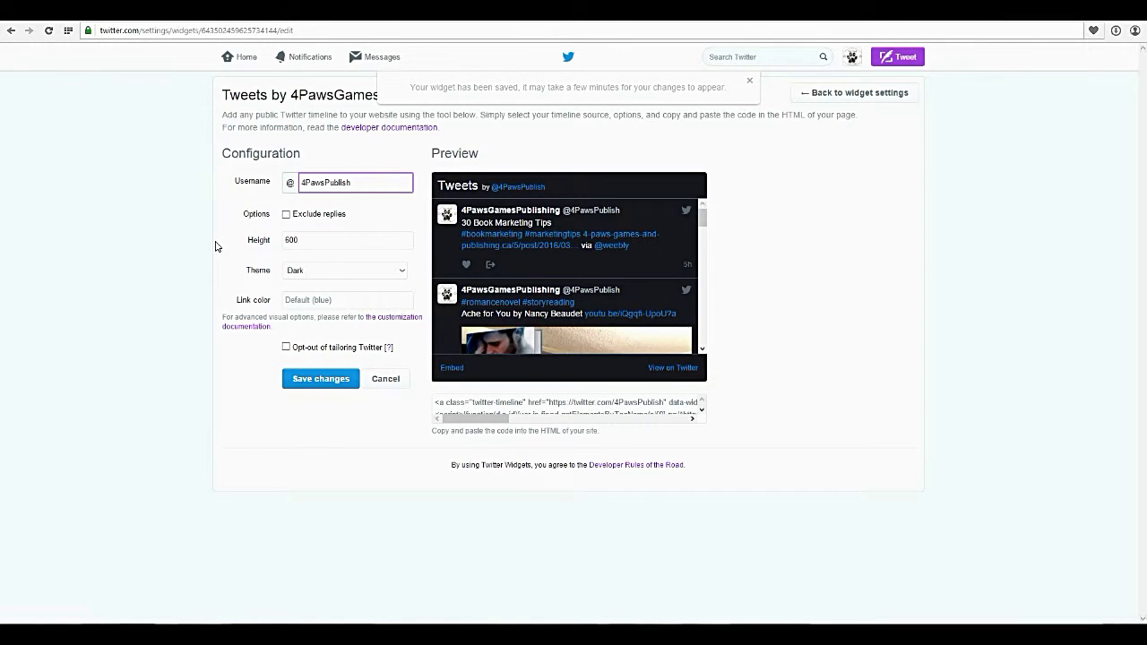
click(927, 264)
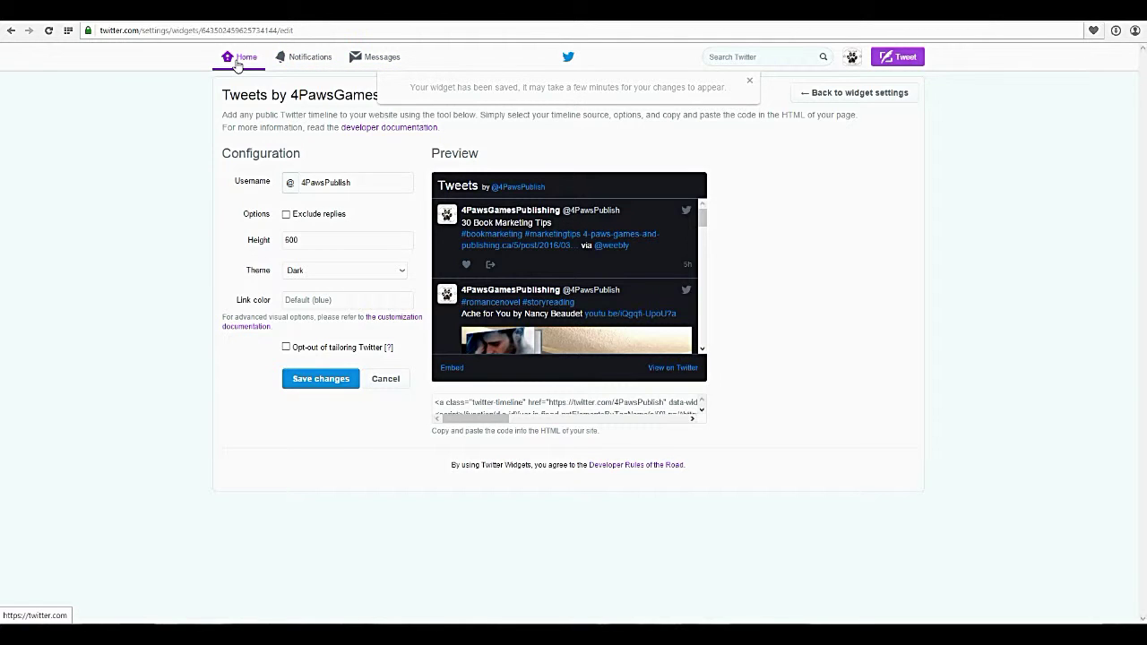
Look through the direct messages list down to the oldest conversations and close it.
click(376, 57)
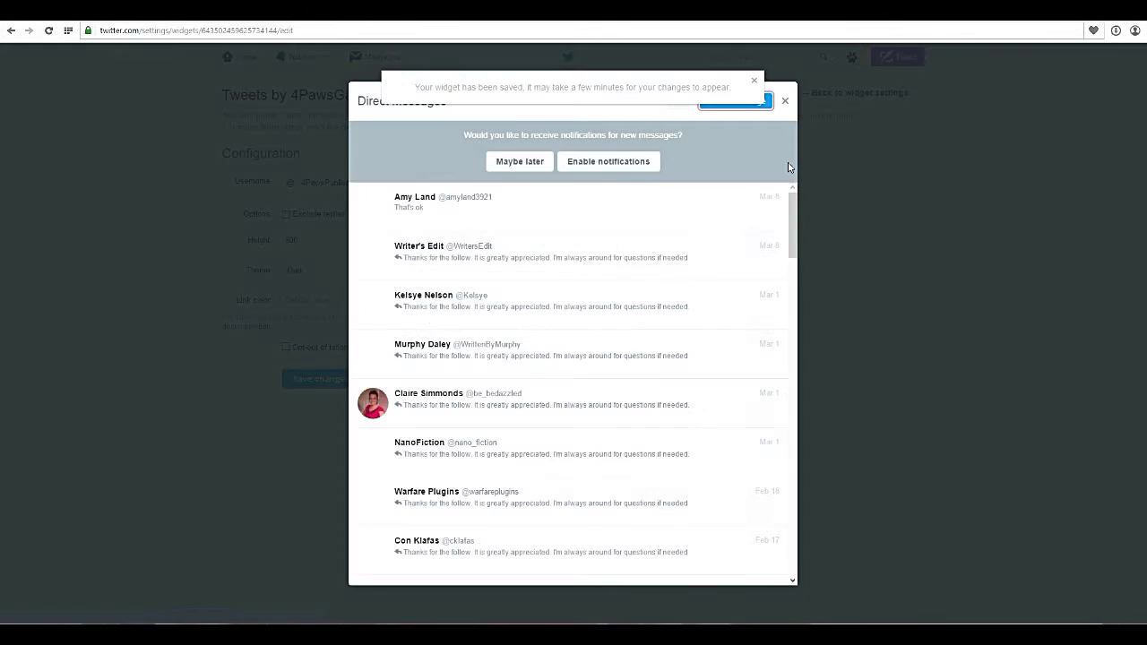
scroll(541, 310, down, 4)
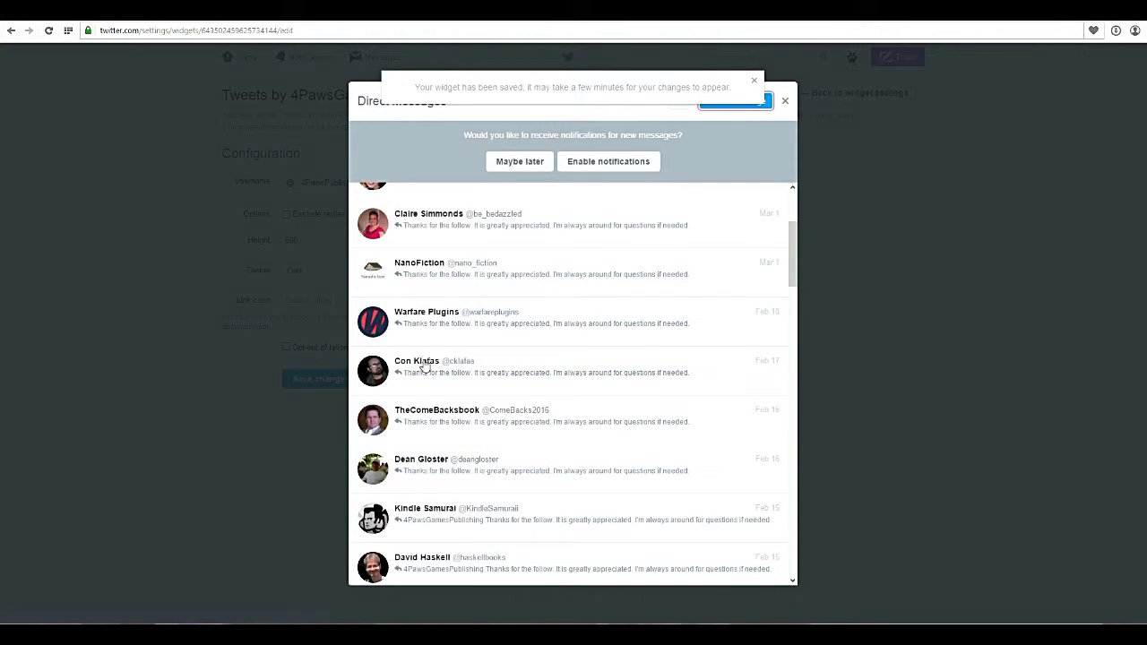
scroll(416, 345, down, 12)
scroll(425, 366, down, 15)
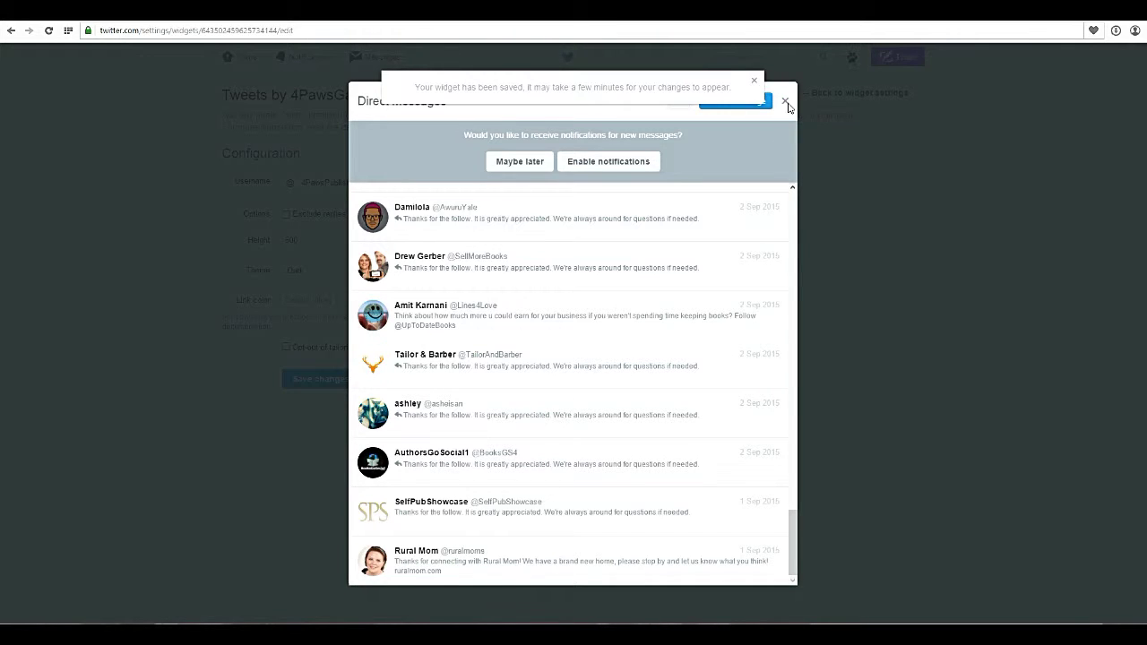
click(83, 388)
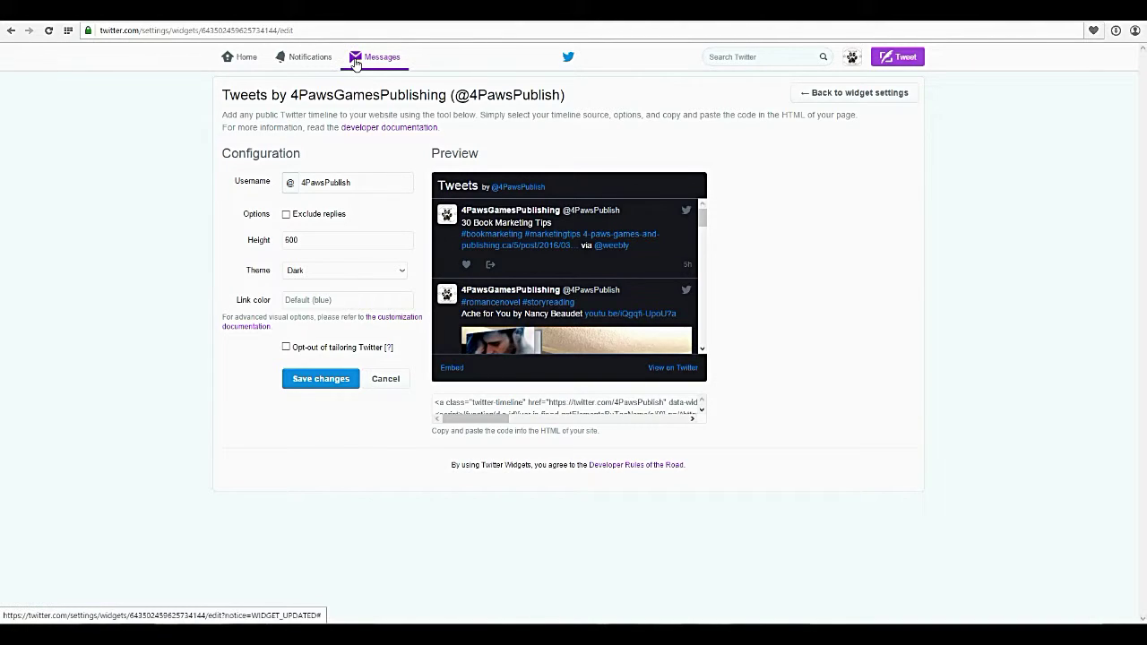
Review the account's notifications for likes, retweets and new followers, and view its mentions.
click(295, 59)
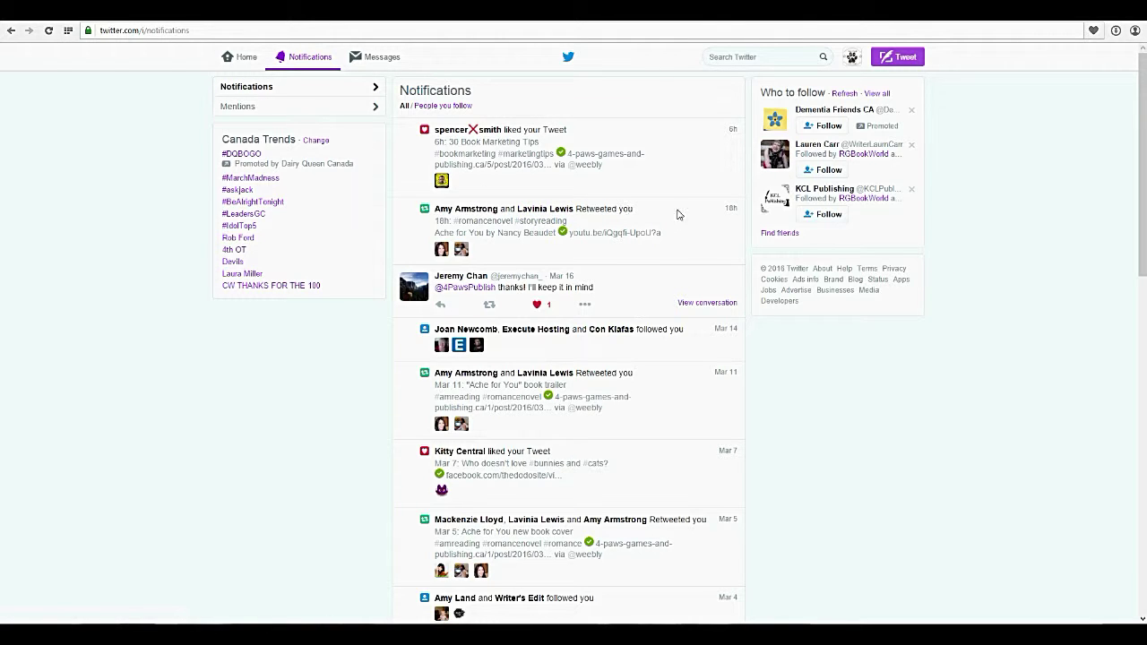
scroll(700, 216, down, 1)
scroll(700, 216, down, 1)
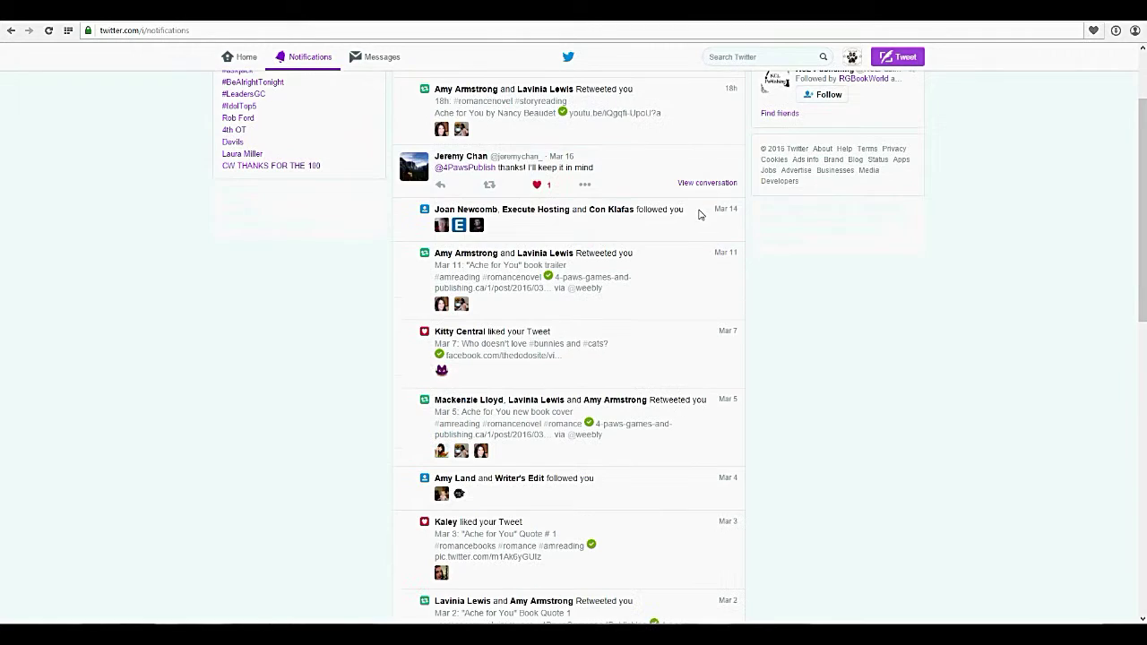
click(541, 181)
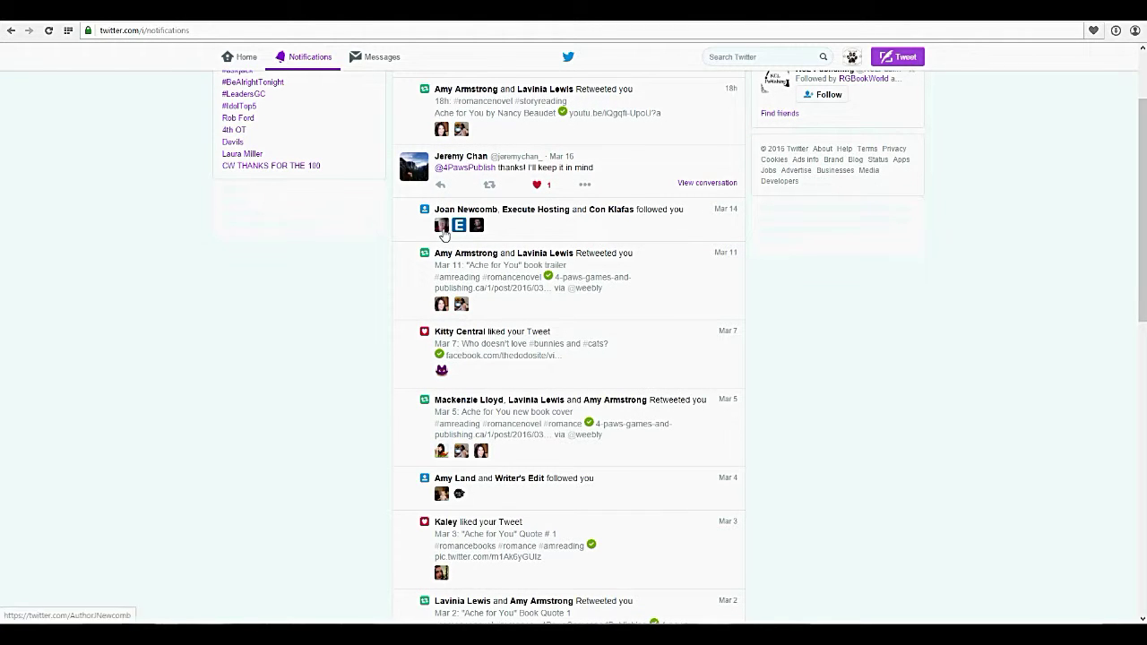
scroll(344, 270, up, 2)
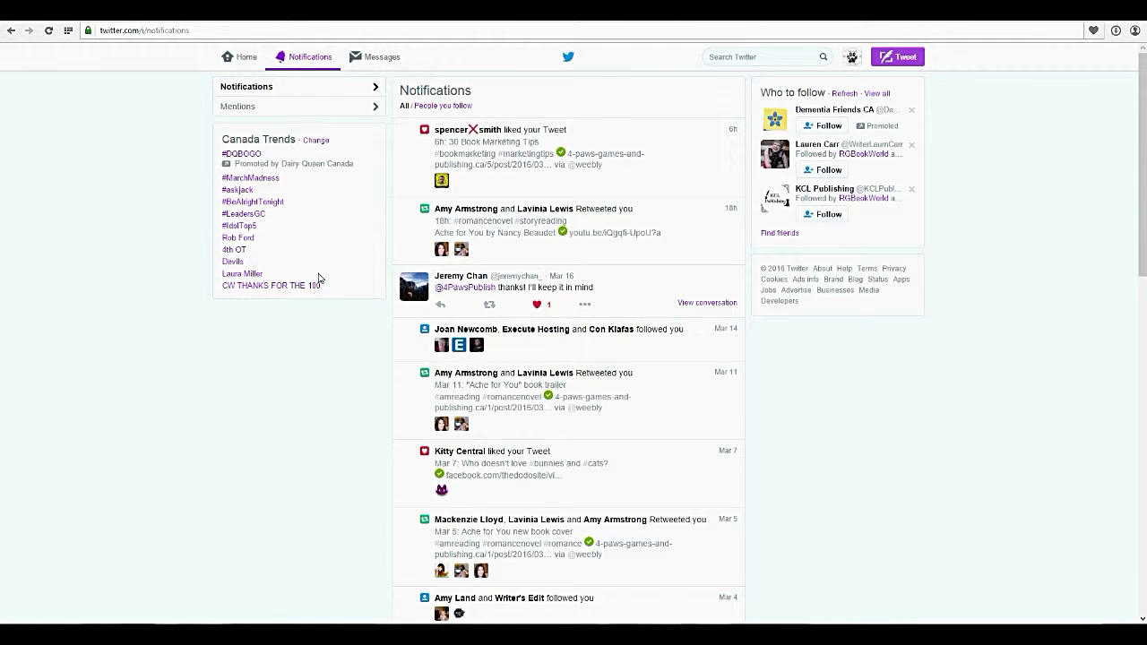
click(249, 118)
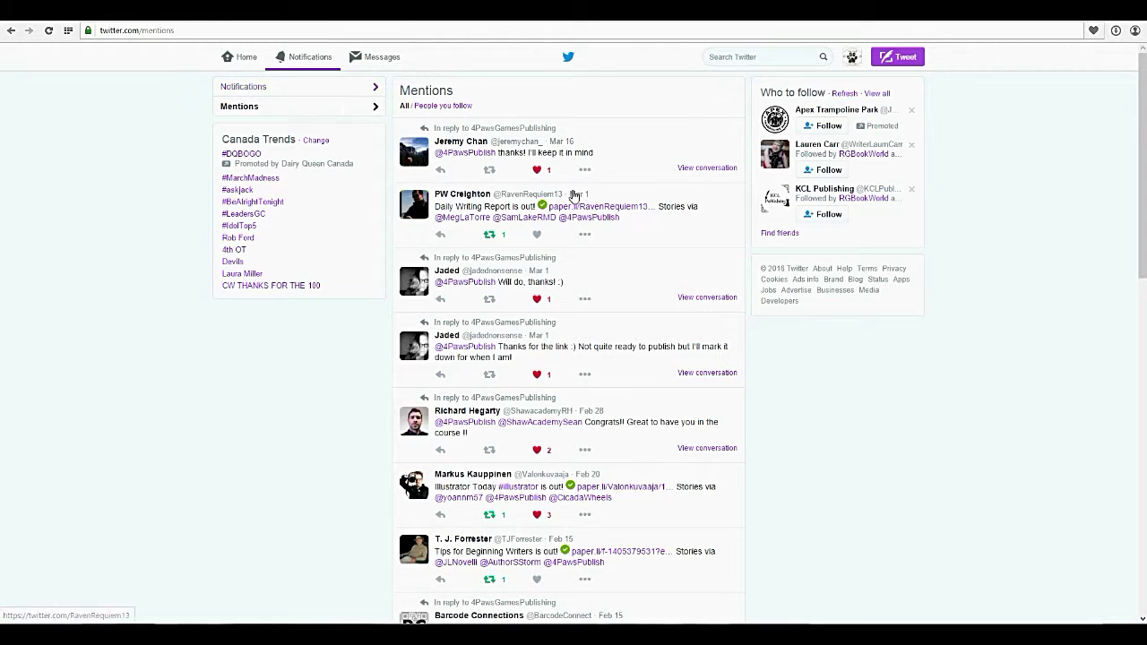
Return to the home timeline and search the trends locations for Saskatoon.
click(240, 61)
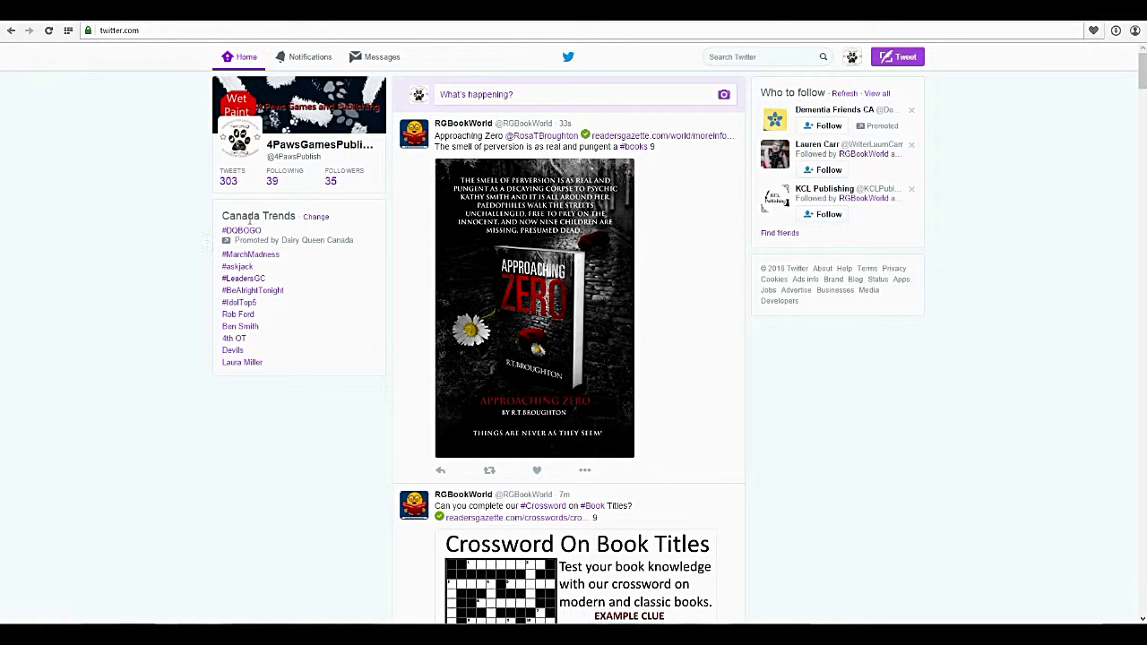
click(313, 217)
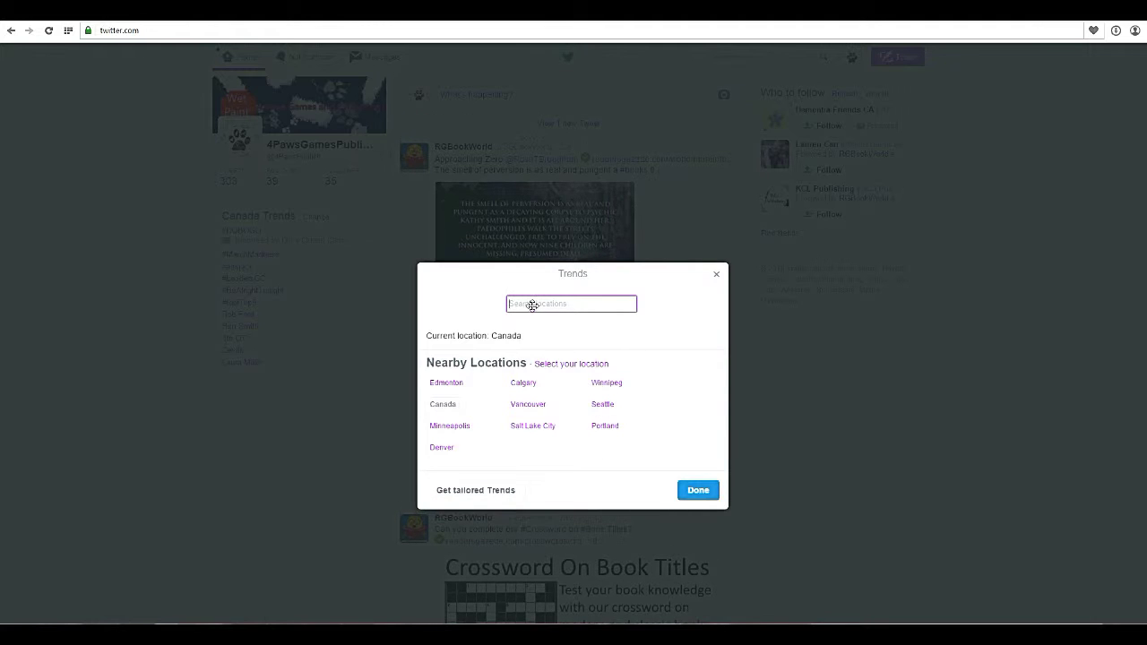
click(717, 275)
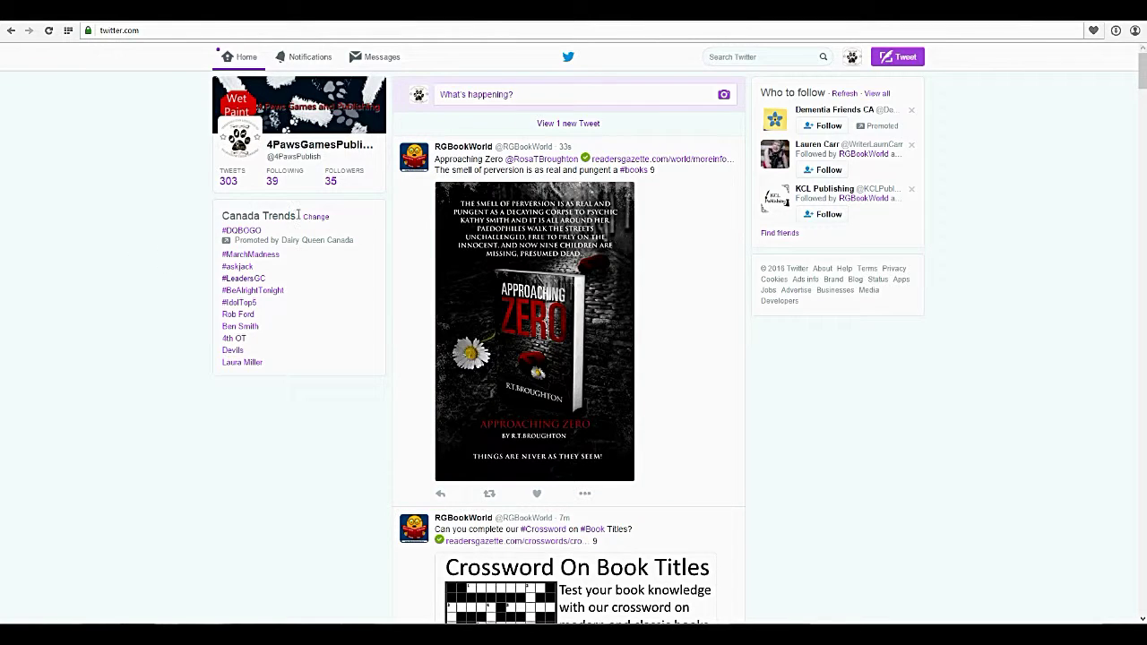
click(316, 218)
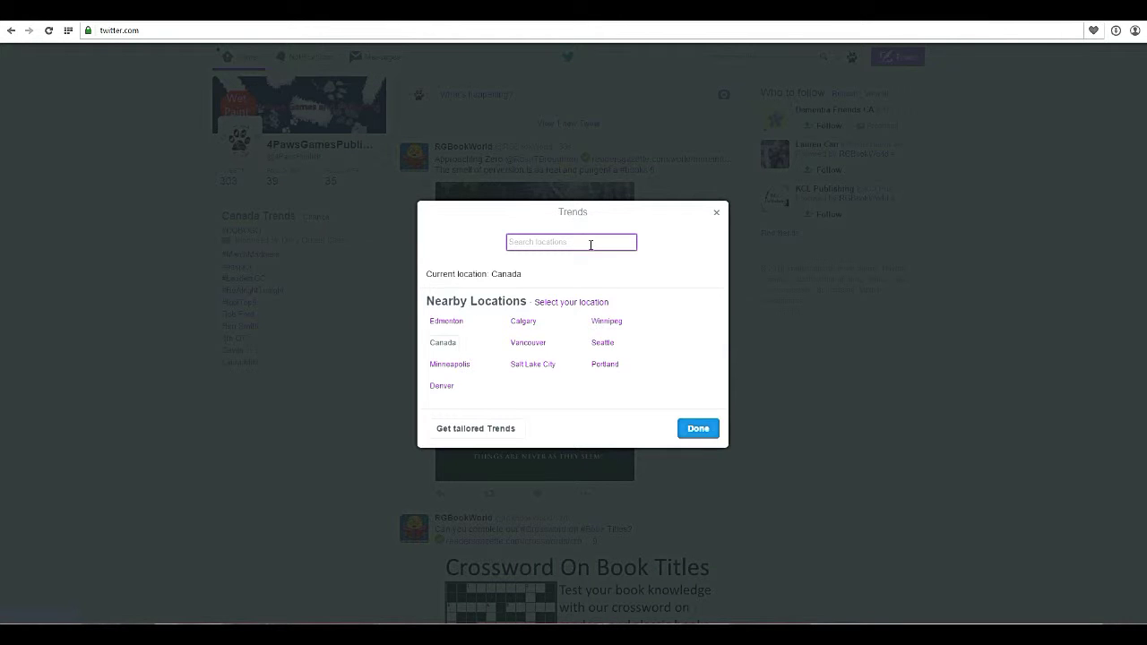
text(Saskatoon)
click(691, 435)
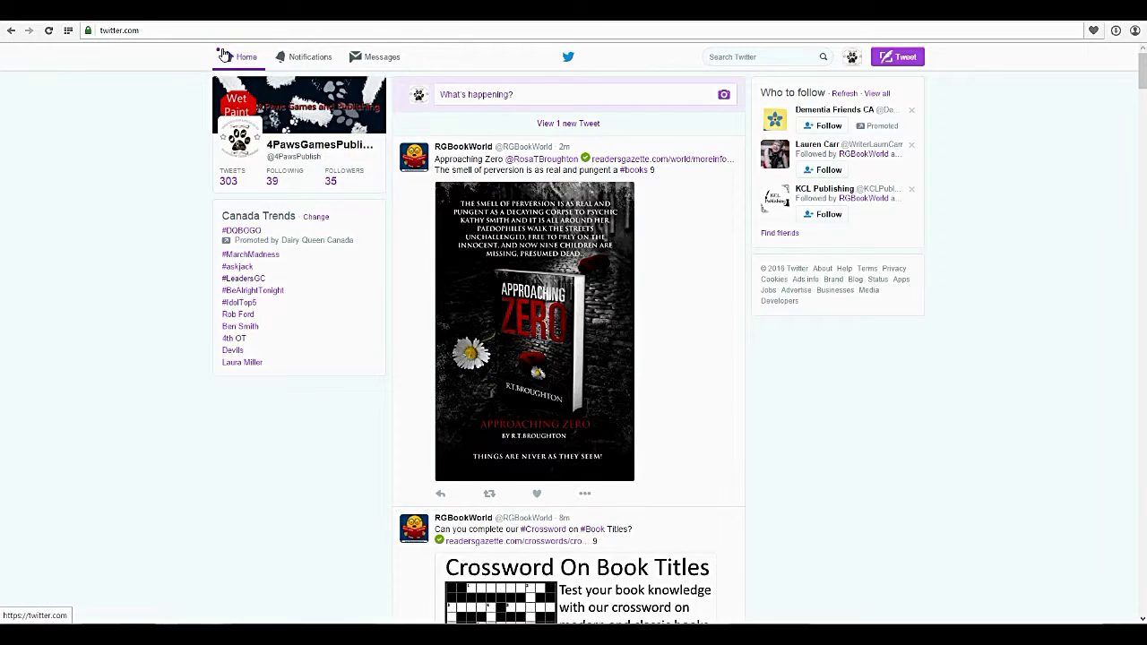
Load the new tweet in the home timeline and view the live results for the #Crossword hashtag.
click(565, 126)
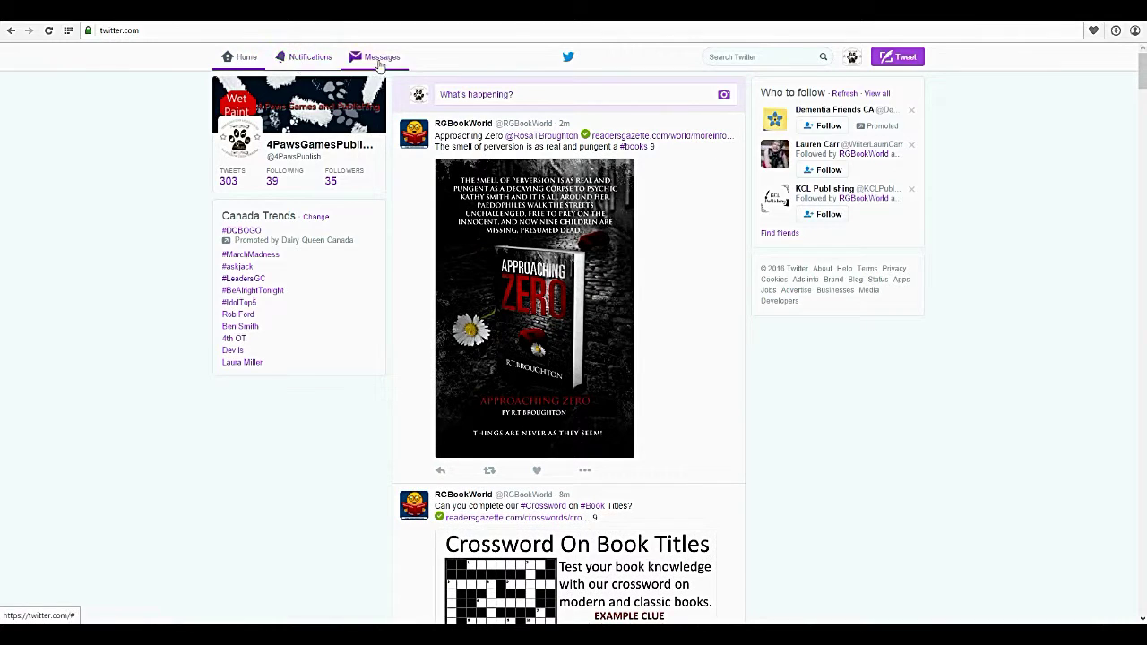
scroll(699, 332, down, 3)
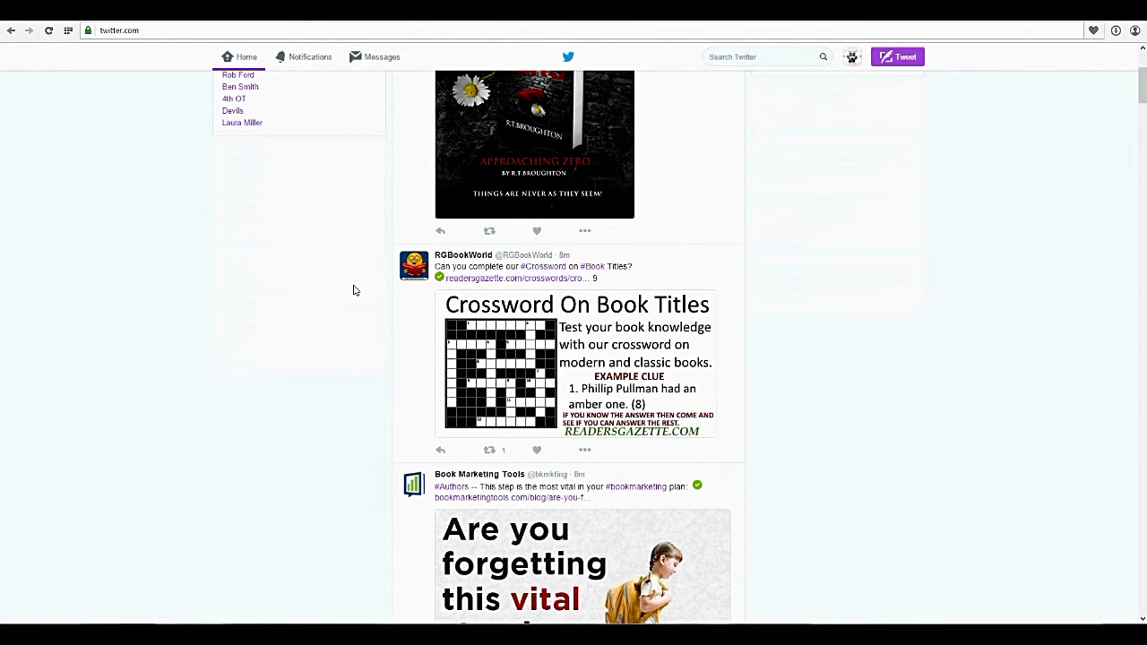
scroll(356, 290, down, 1)
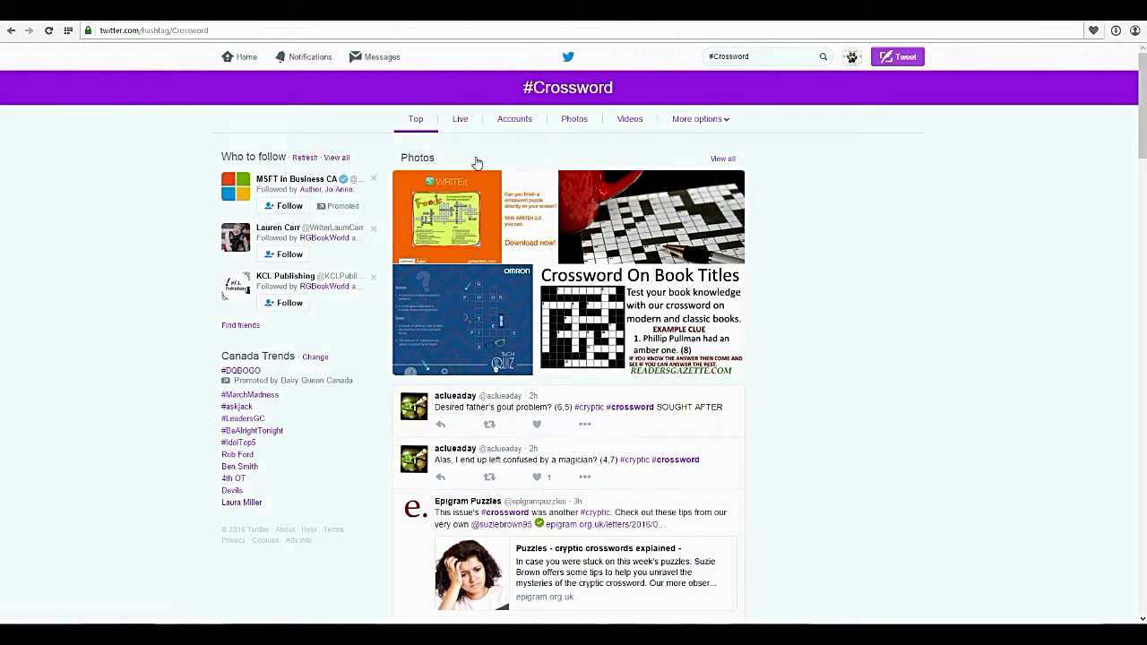
click(460, 120)
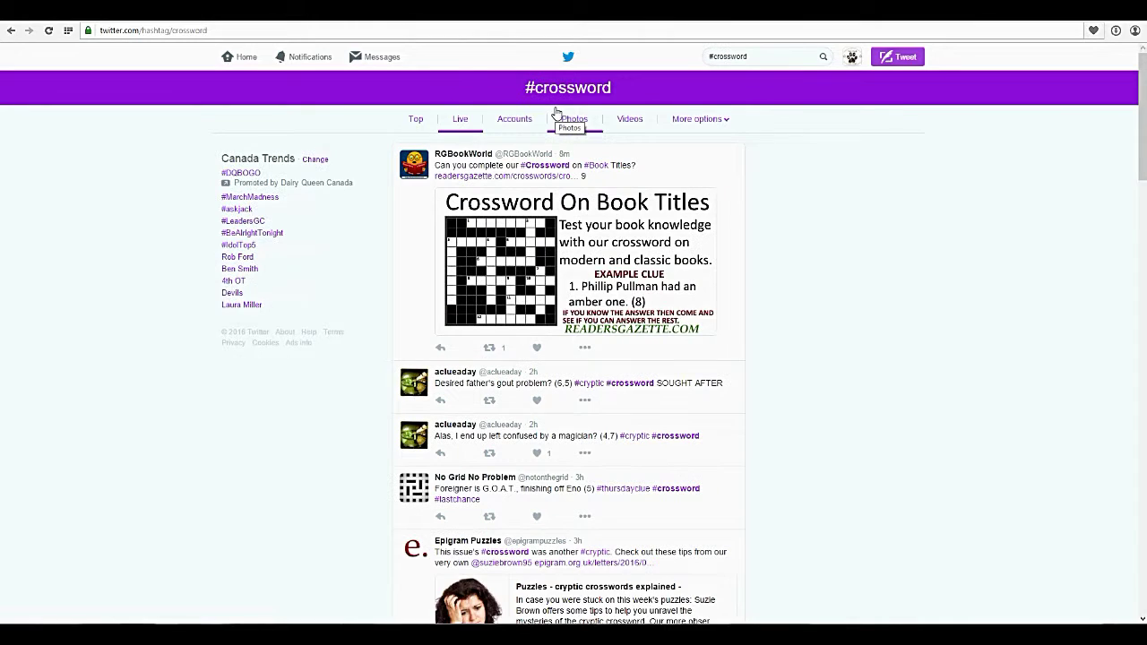
View the accounts, photos and videos results for #crossword and check the additional search filter options.
click(516, 121)
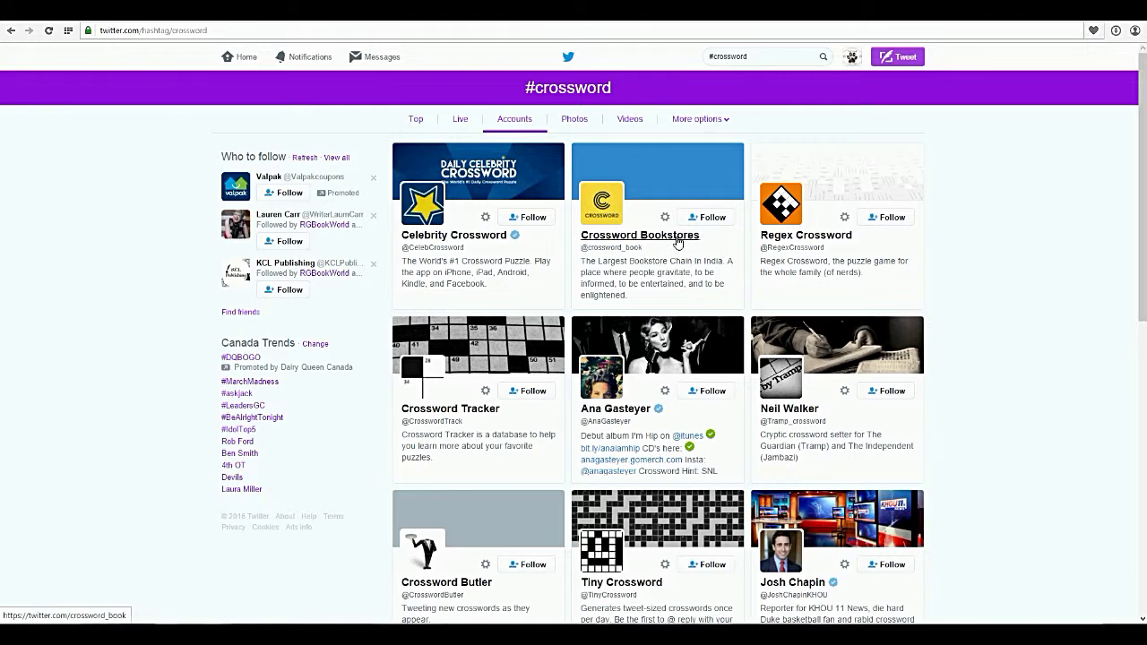
click(573, 120)
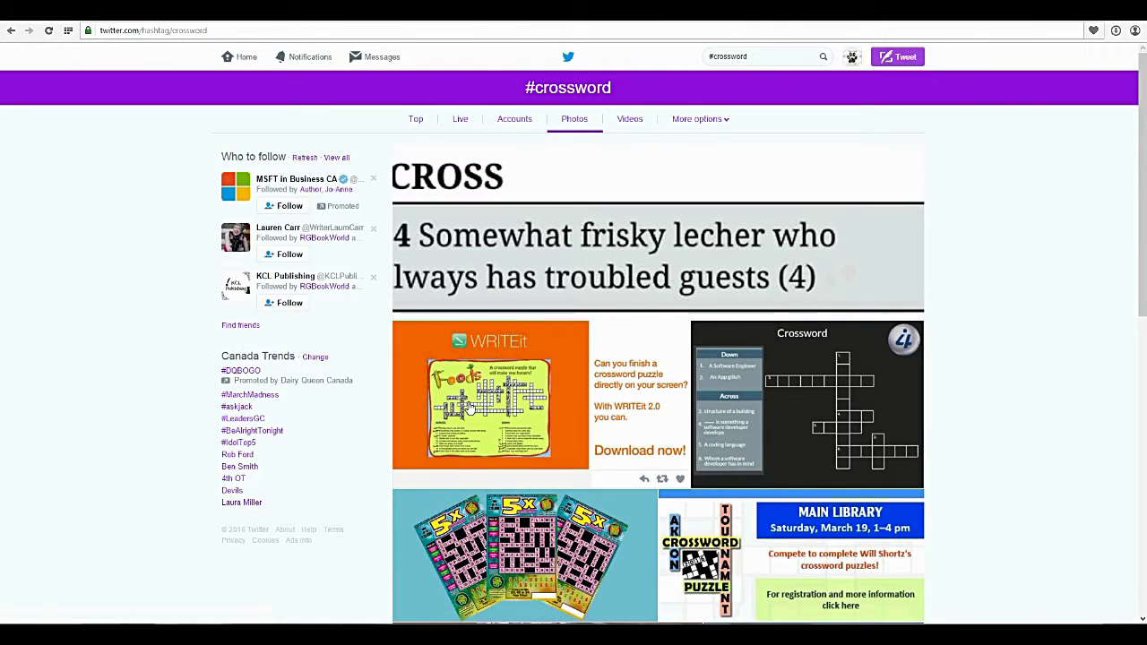
click(627, 120)
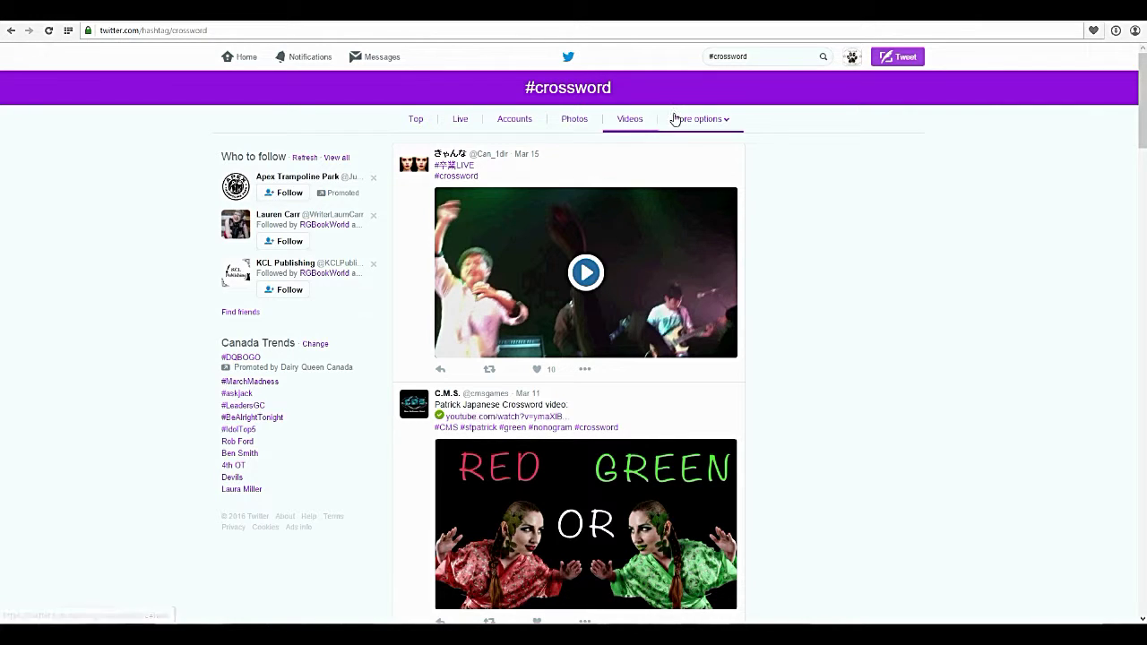
click(702, 122)
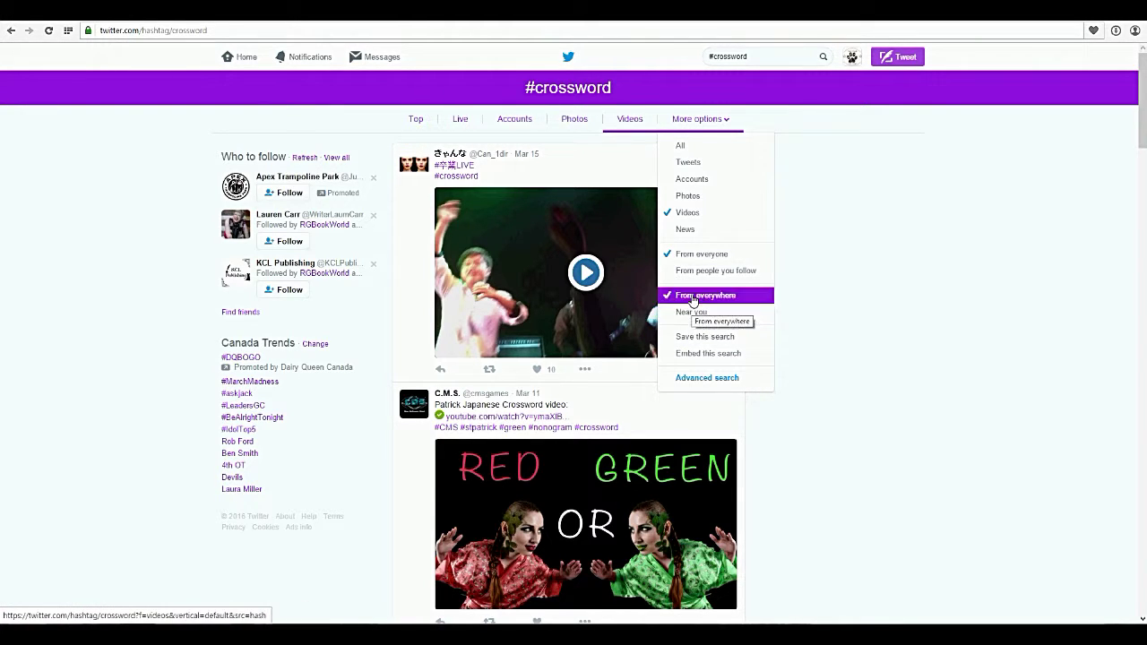
click(41, 291)
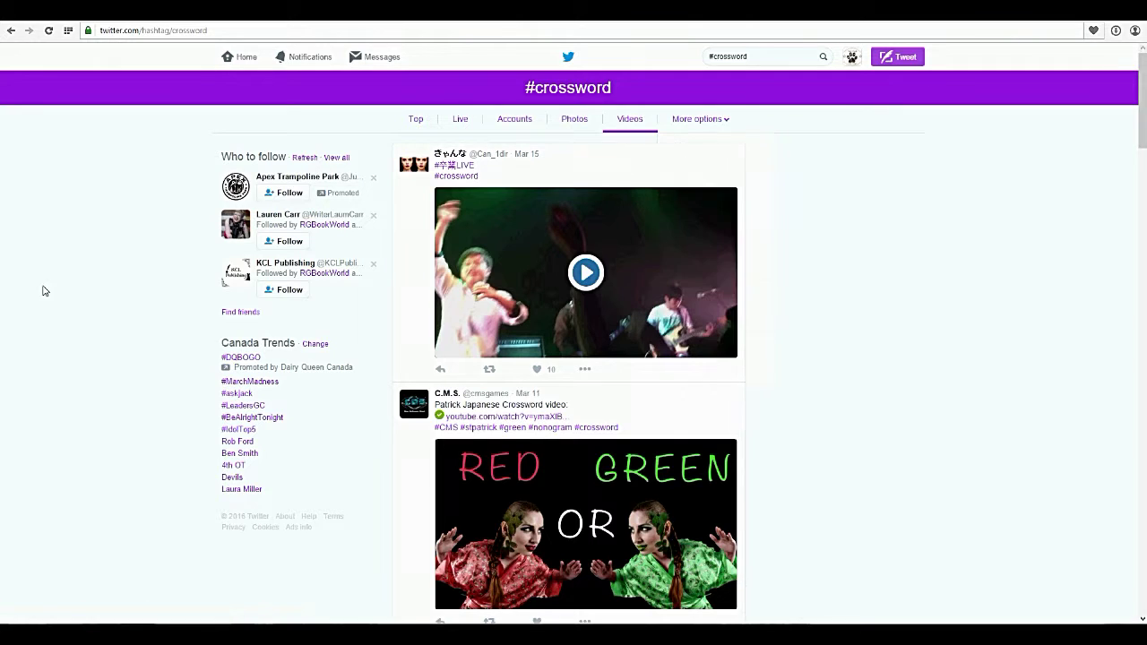
Return to the home timeline, start a tweet with "#" and clear the draft.
click(249, 60)
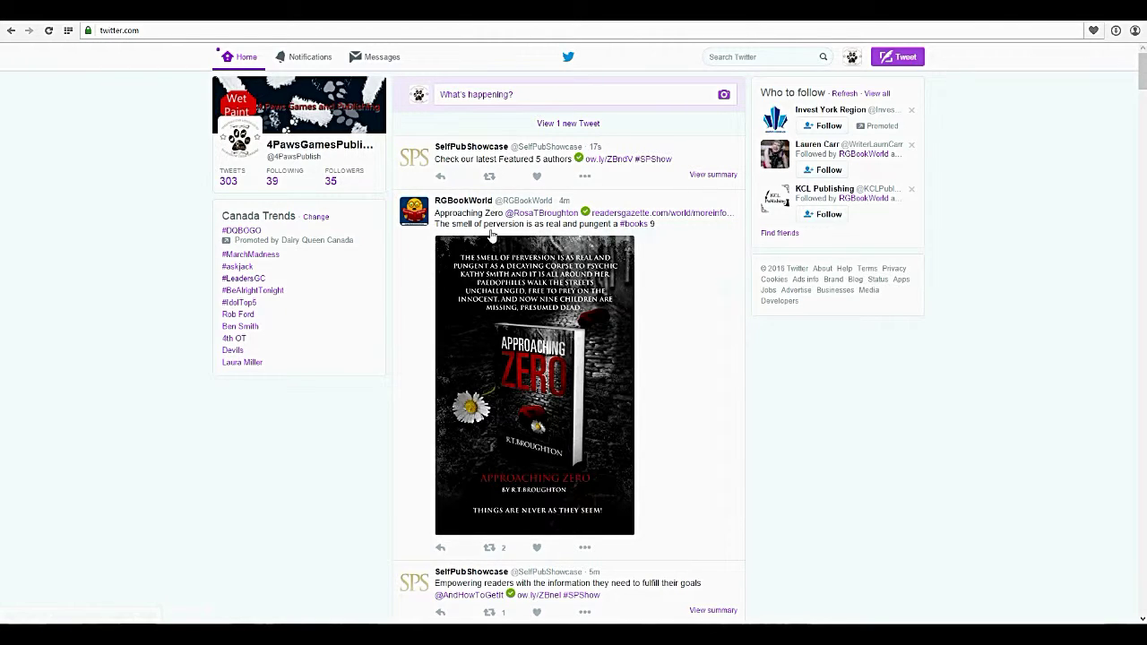
click(482, 94)
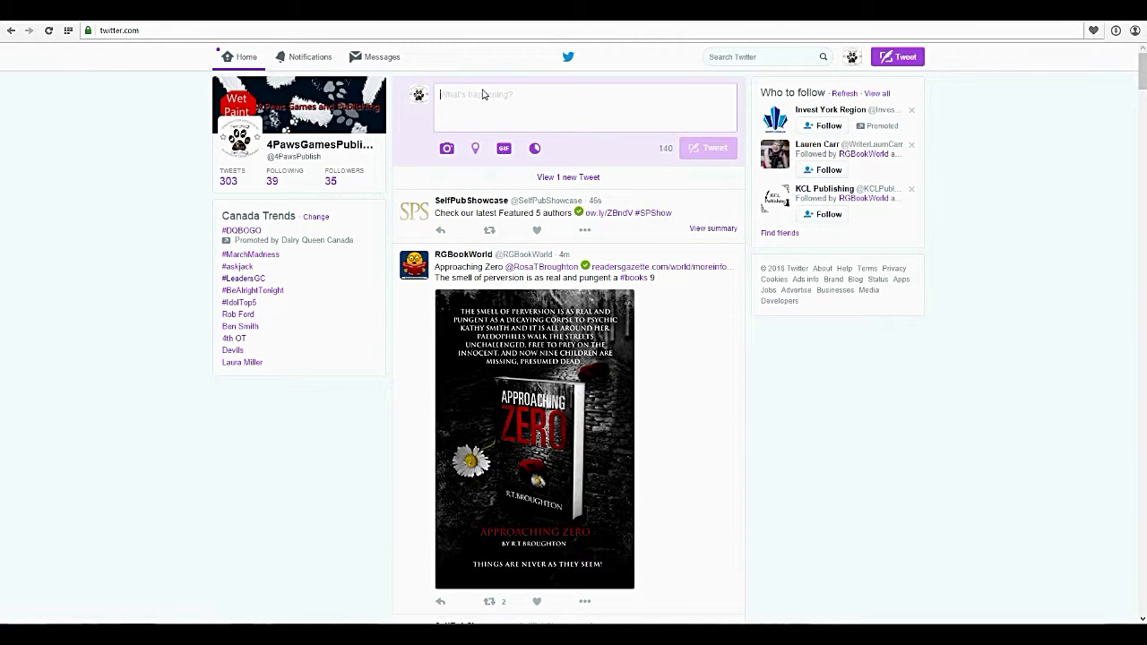
text(#)
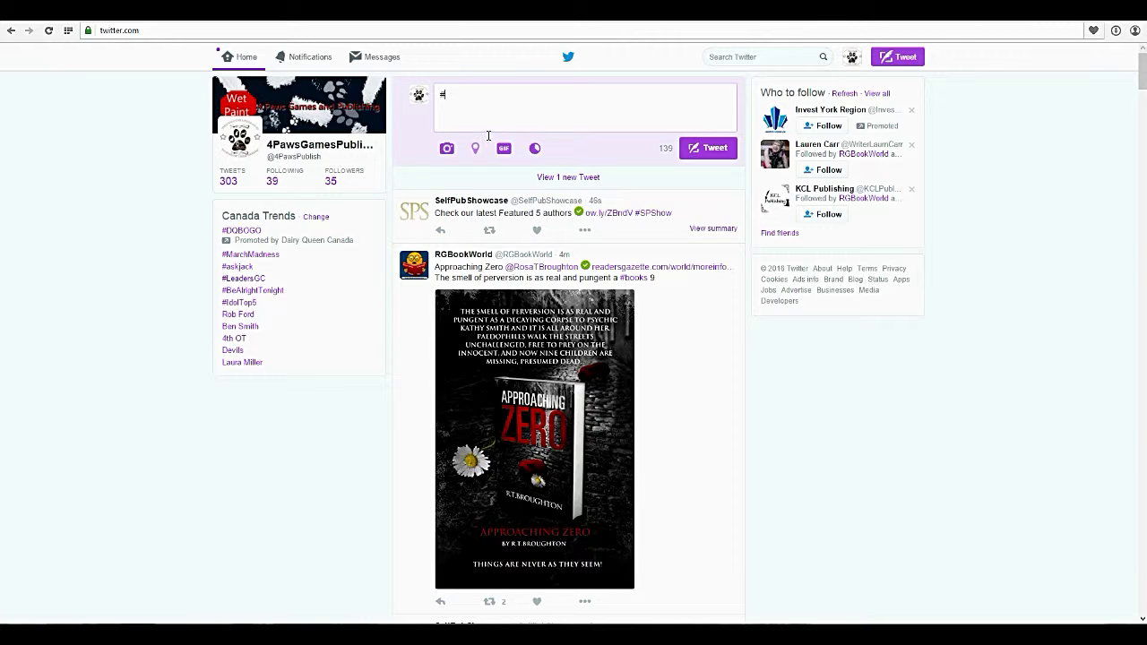
double_click(453, 91)
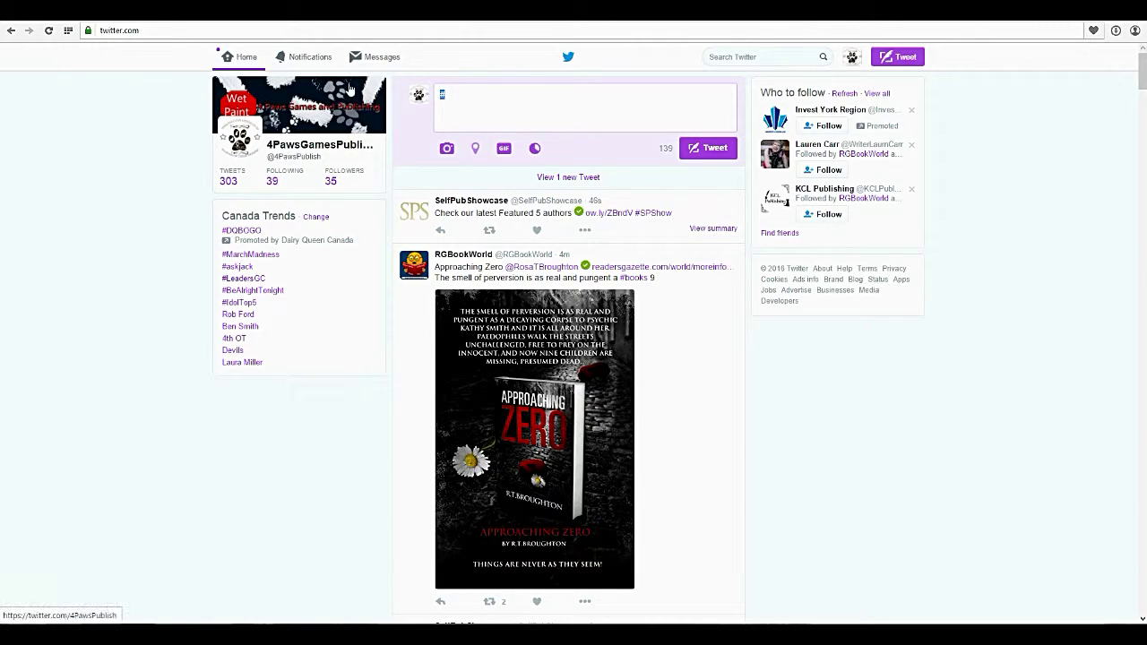
key(BackSpace)
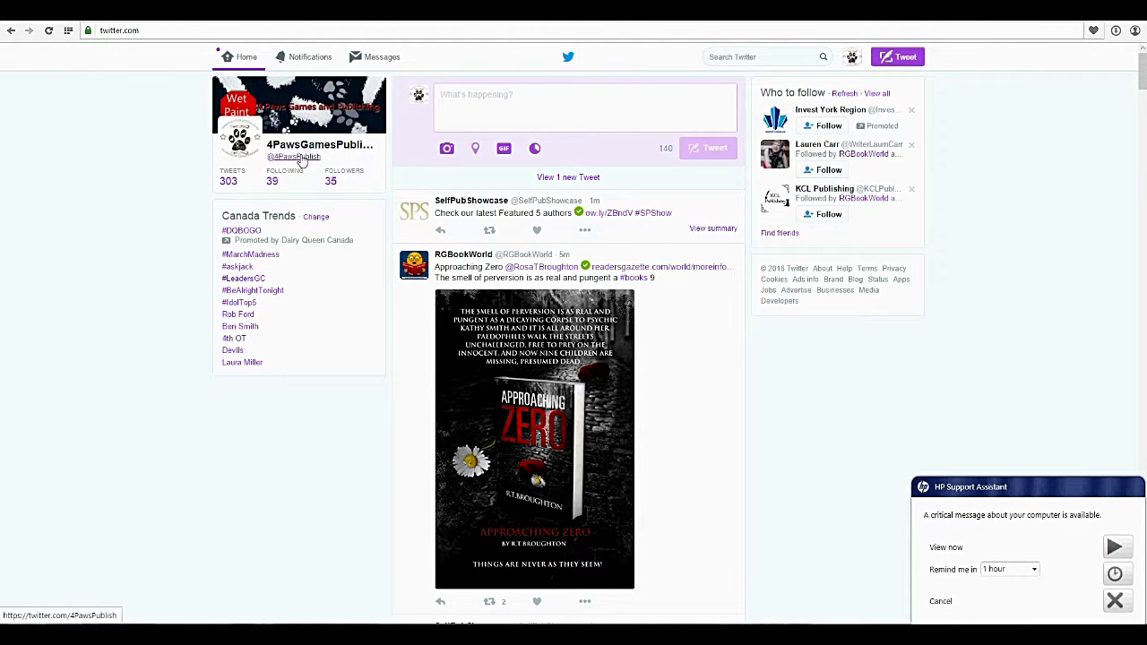
Open the 4PawsPublish profile, look over its recent tweets and dismiss the HP Support Assistant notification.
click(452, 158)
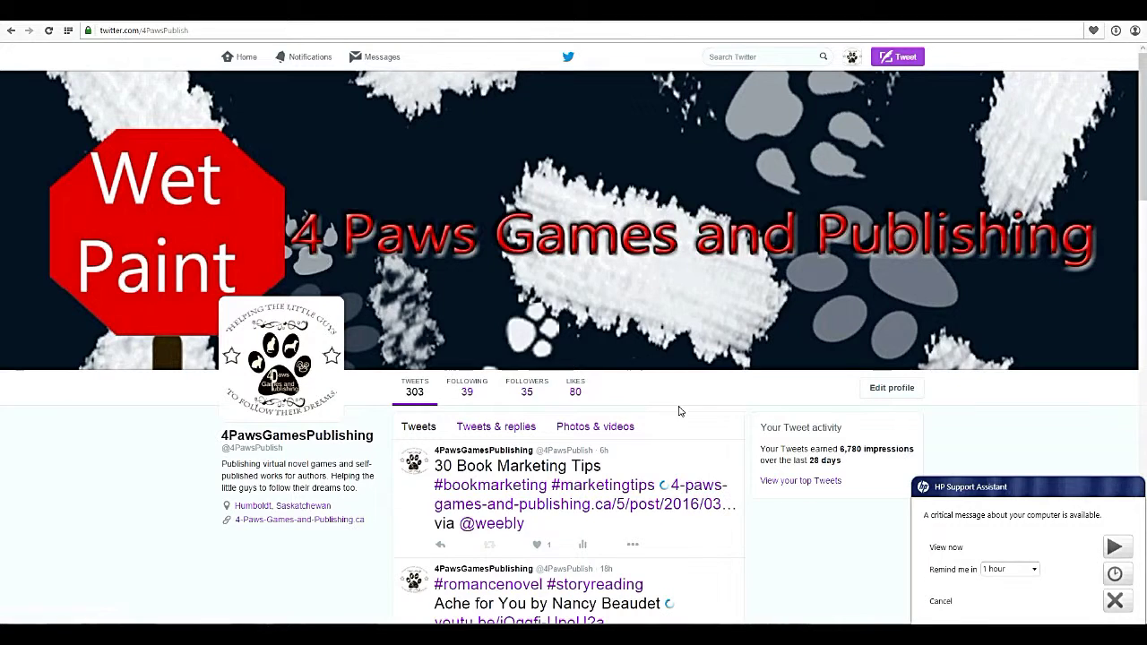
scroll(51, 463, down, 1)
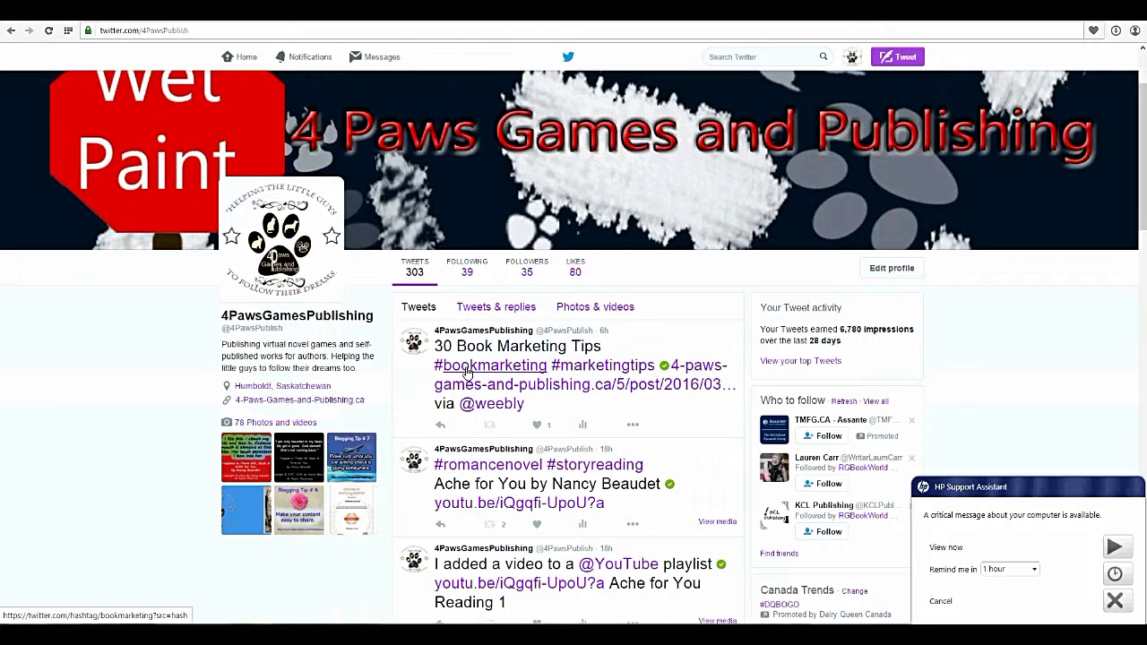
click(1116, 606)
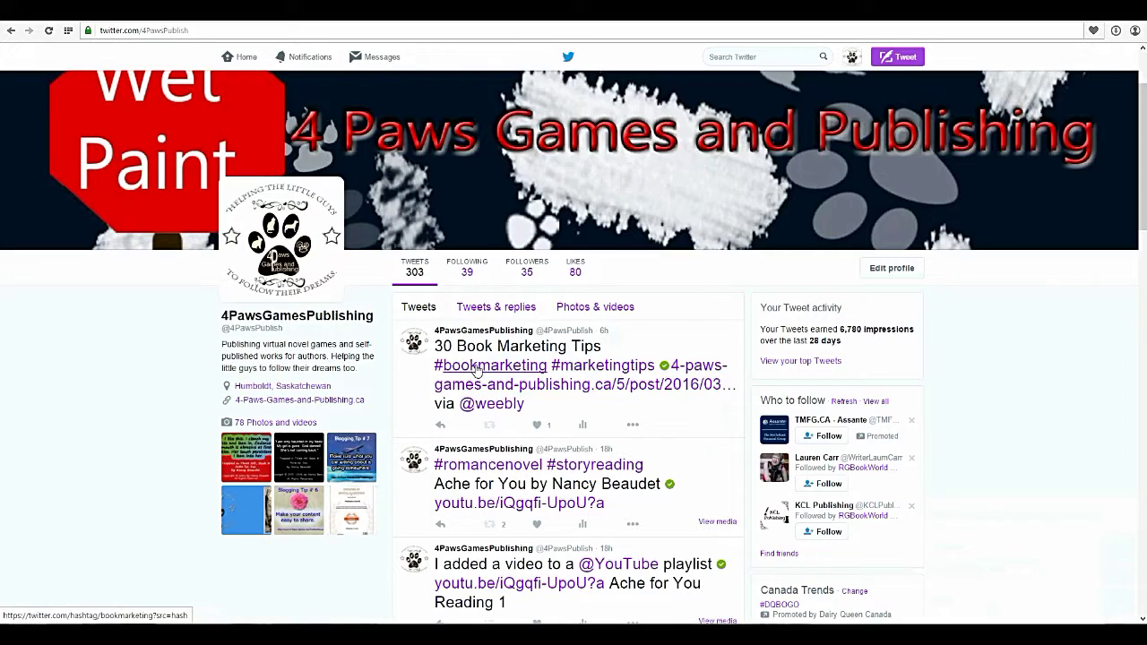
scroll(502, 395, up, 1)
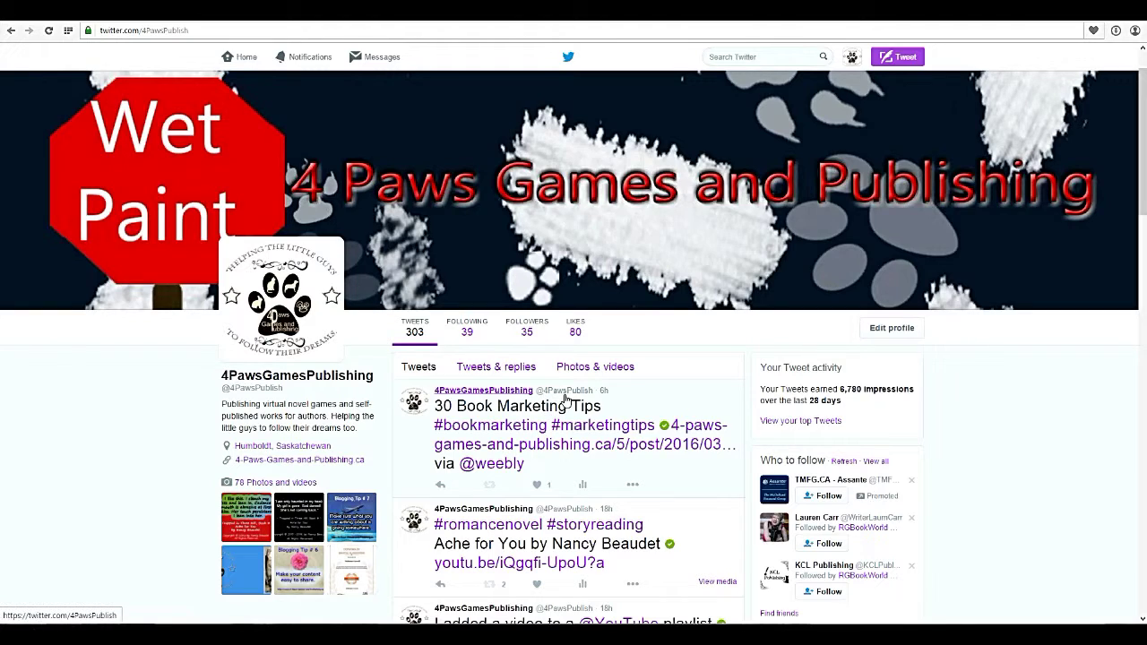
scroll(85, 364, down, 2)
scroll(85, 364, up, 2)
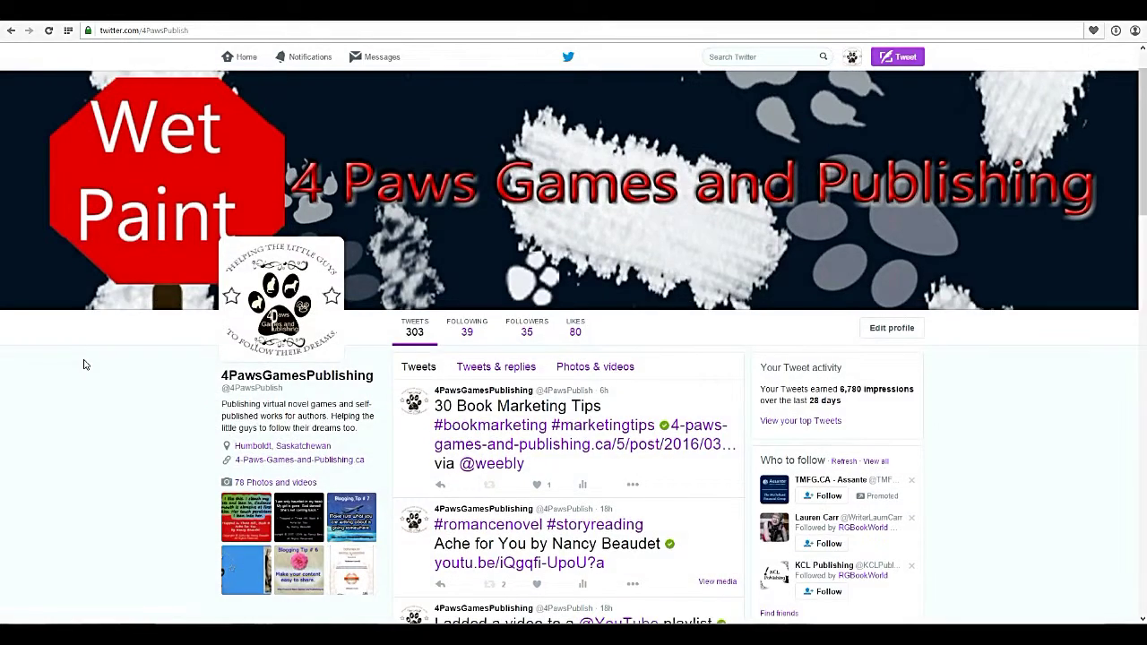
scroll(84, 364, up, 1)
Open the #MarchMadness trend from the home timeline and look through its photos, news, accounts and top tweets.
click(232, 57)
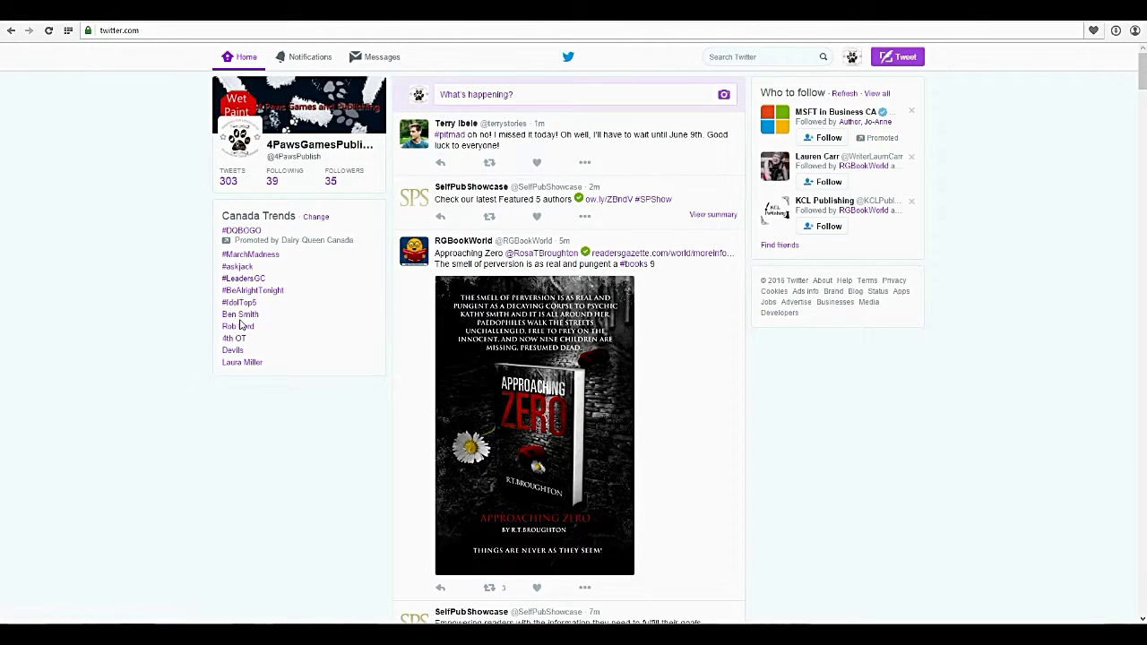
click(252, 259)
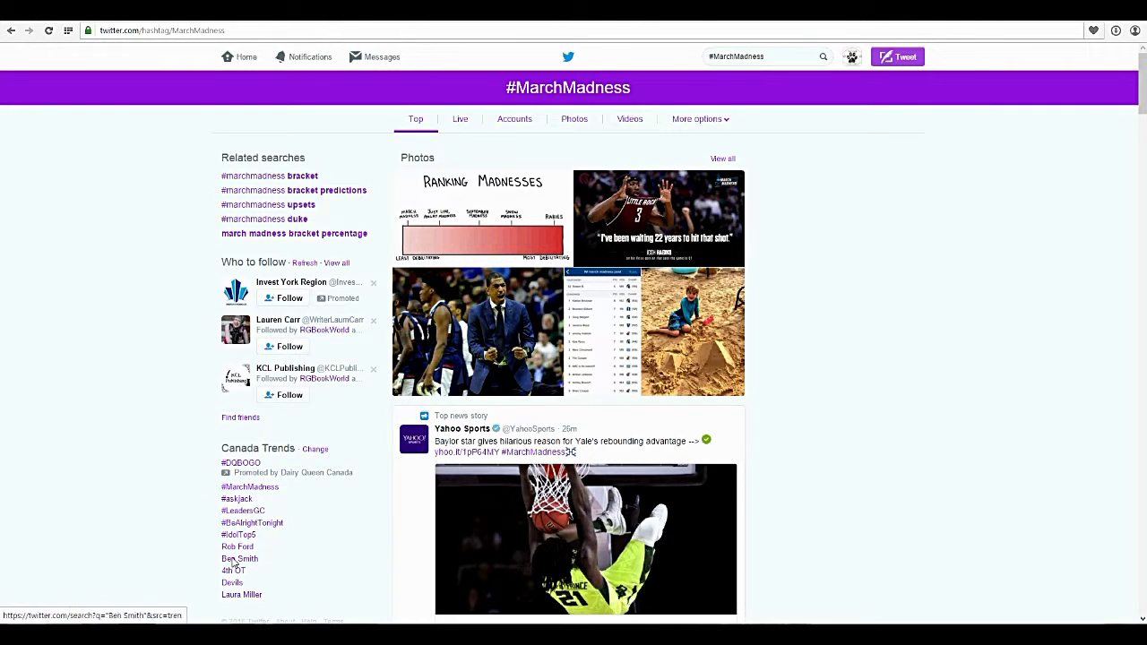
scroll(116, 478, down, 1)
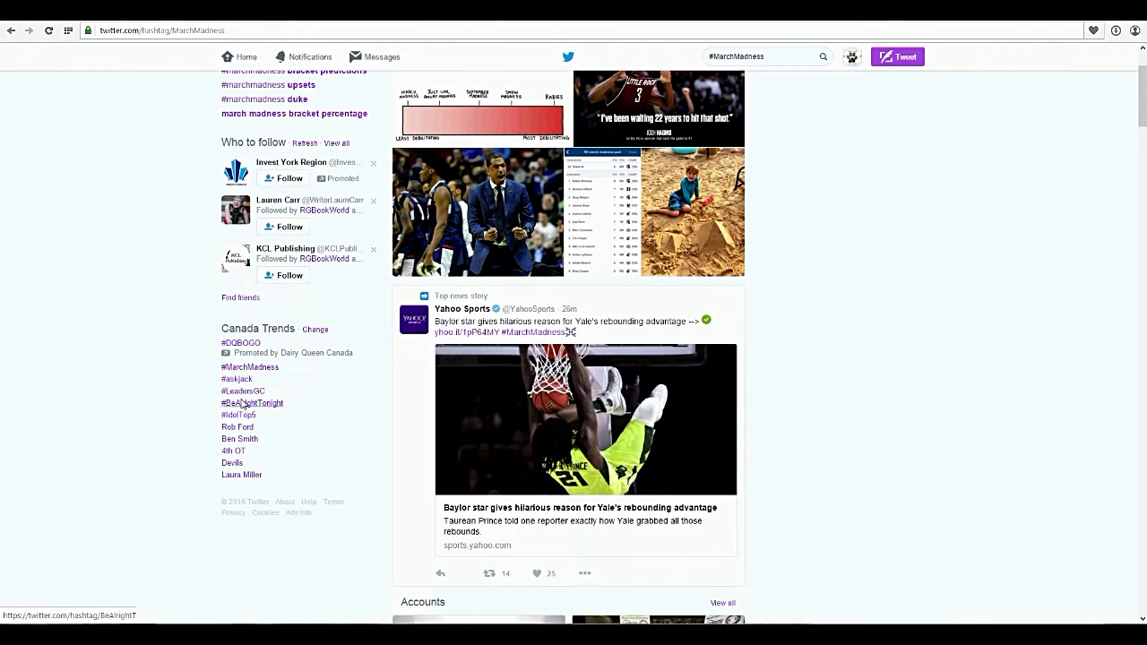
key(F5)
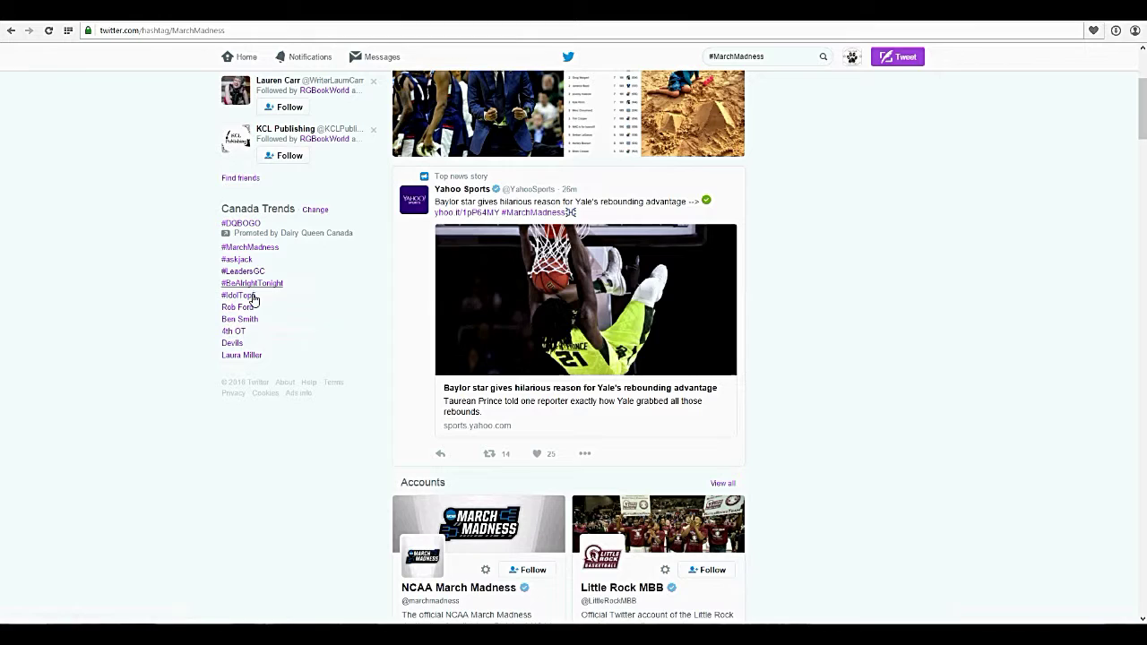
scroll(301, 385, down, 2)
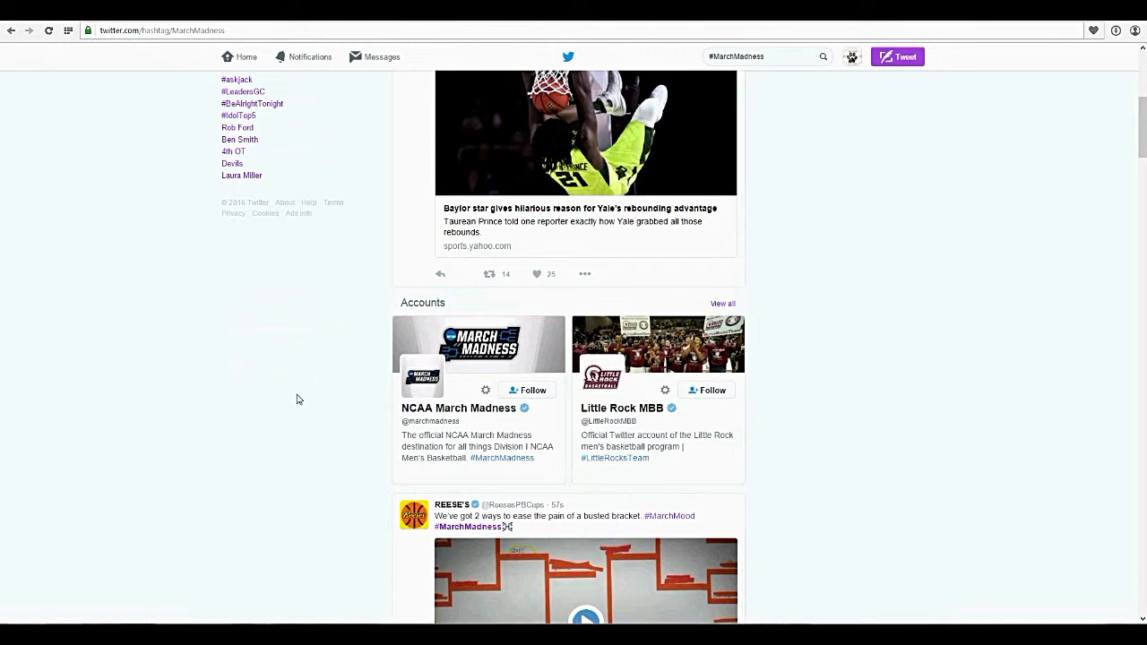
scroll(300, 394, down, 1)
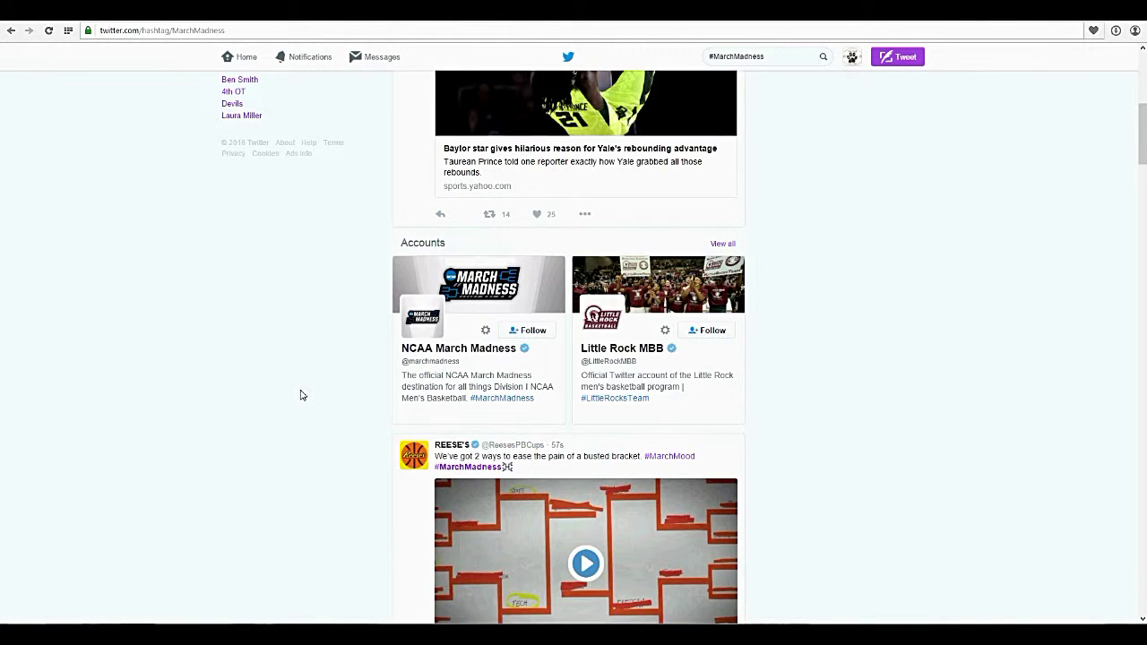
scroll(114, 308, down, 1)
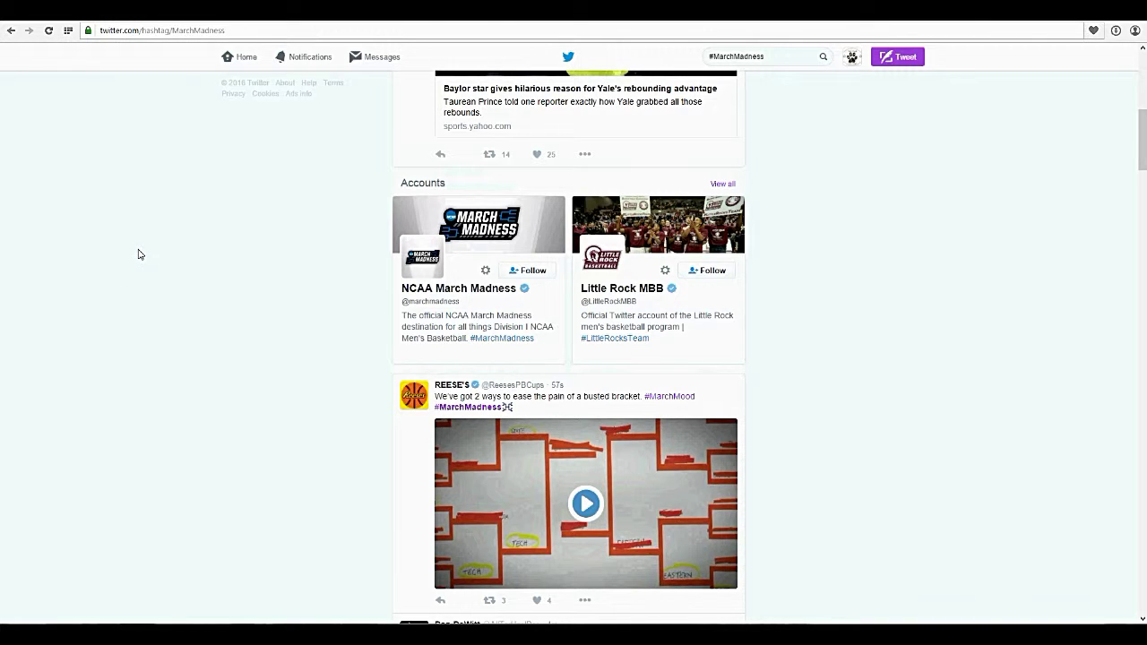
scroll(762, 321, up, 1)
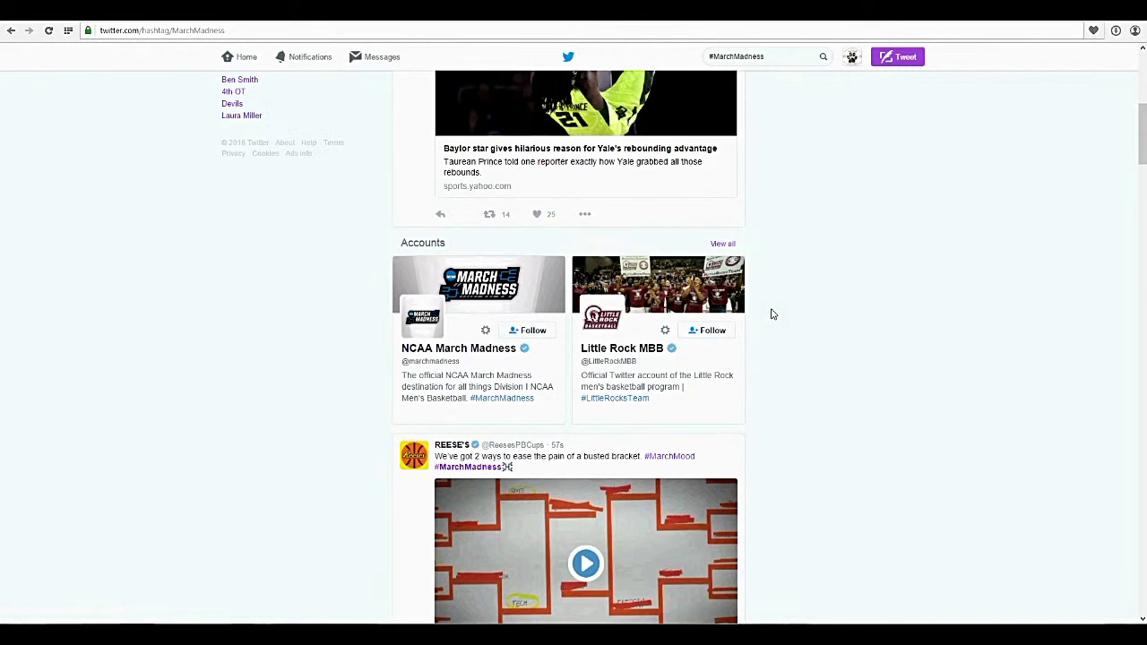
scroll(514, 363, up, 6)
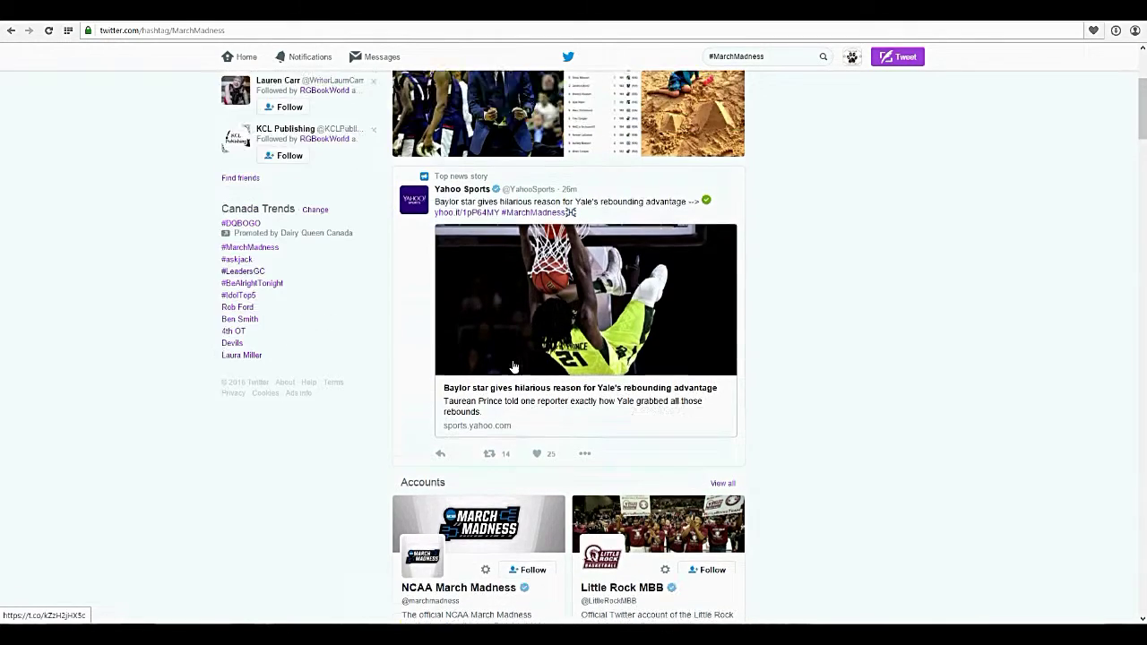
scroll(513, 365, up, 2)
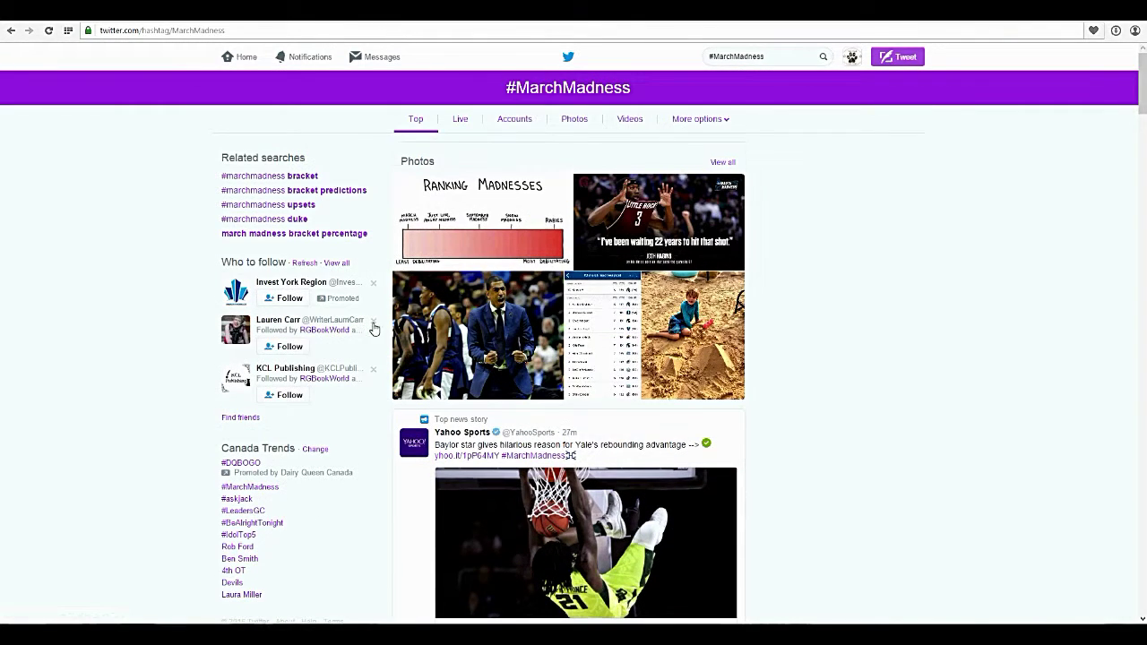
scroll(879, 413, down, 4)
scroll(879, 412, down, 7)
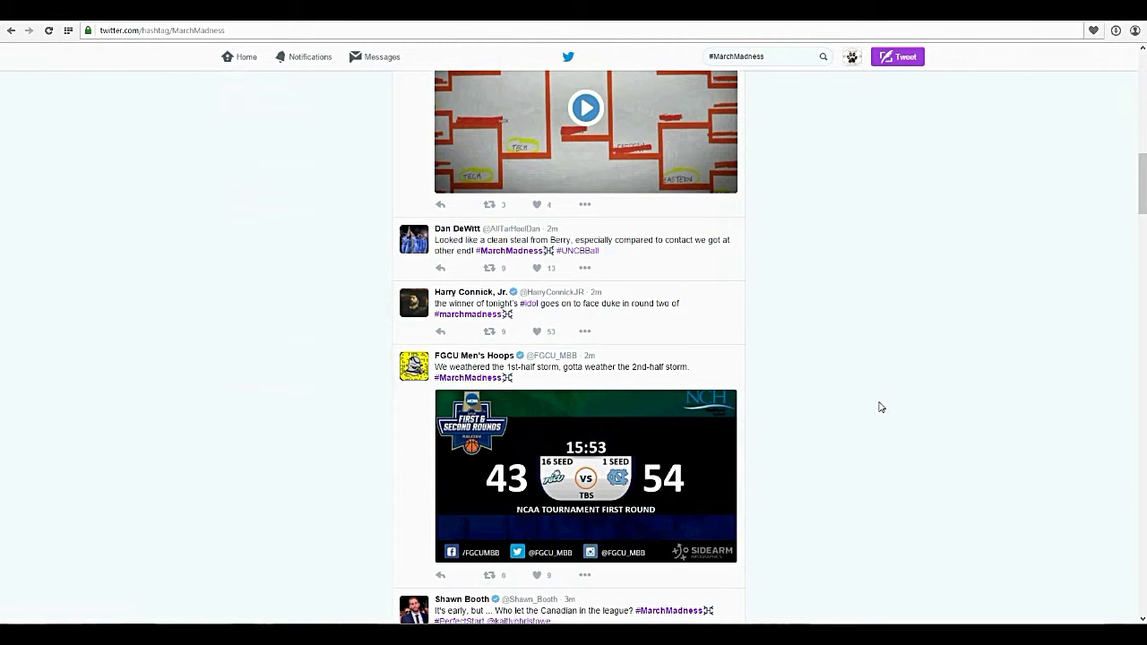
scroll(879, 408, down, 3)
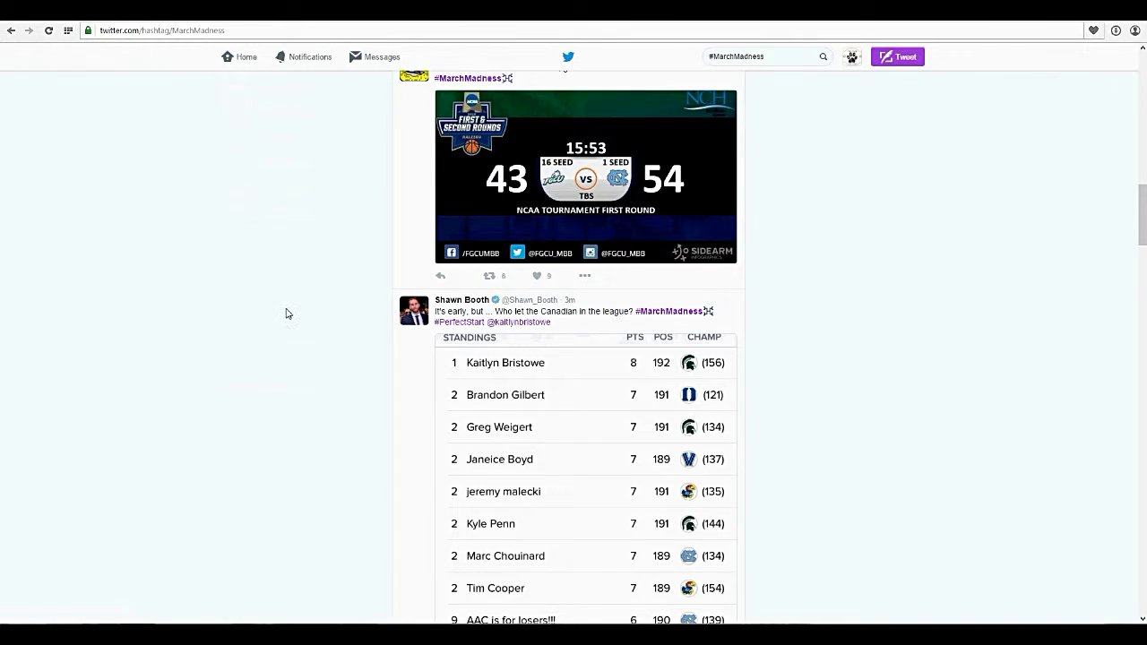
scroll(287, 314, down, 1)
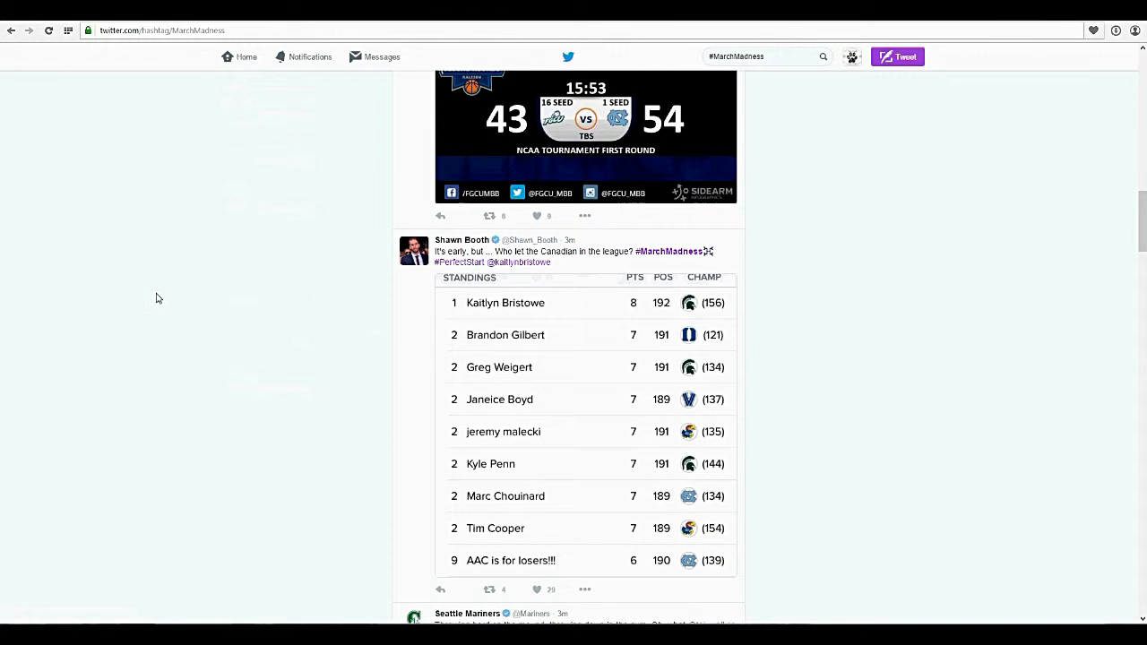
Return to the home timeline and check the account menu.
click(223, 58)
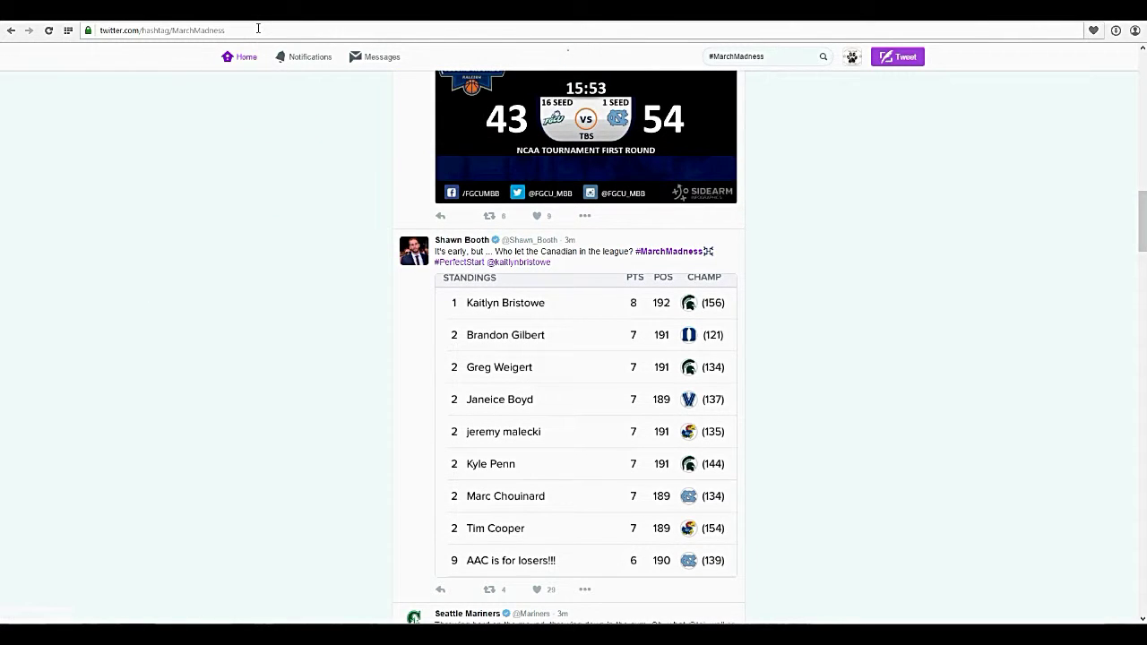
key(alt+Left)
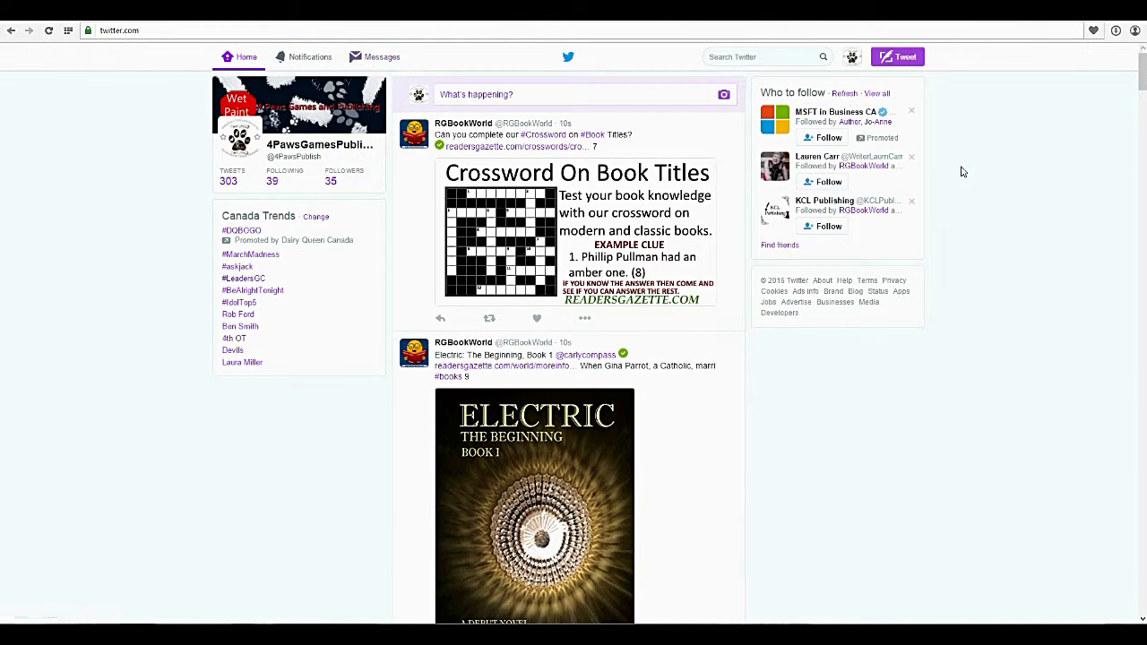
click(851, 57)
click(851, 56)
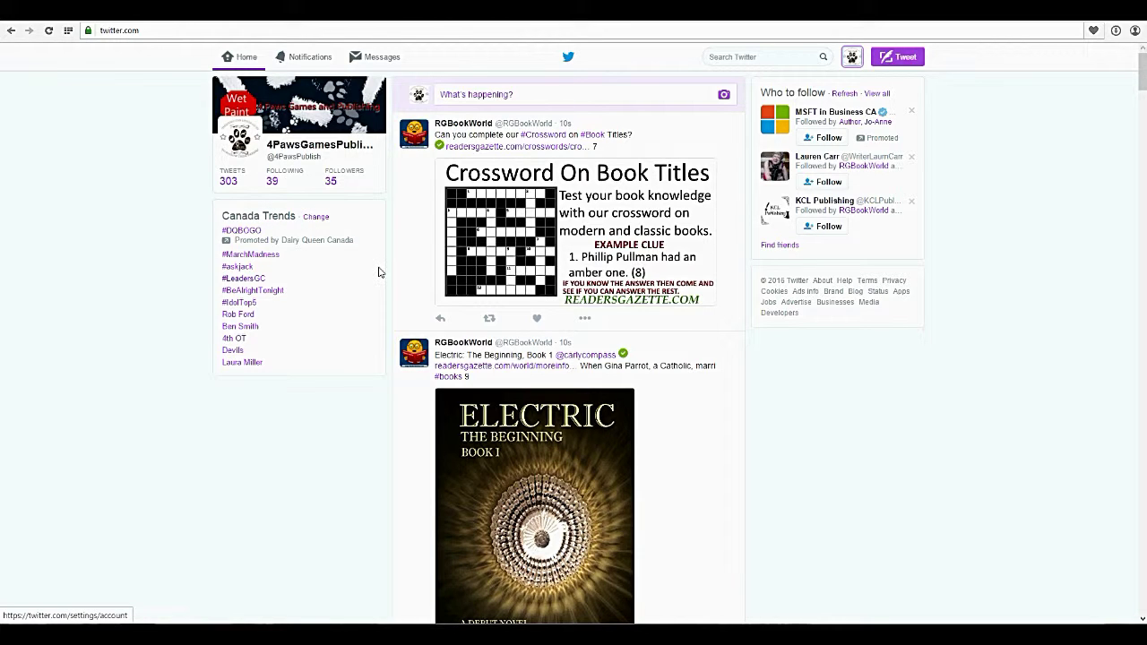
Draft a tweet reading "ddee", check its location option without turning it on, and clear the draft.
click(492, 100)
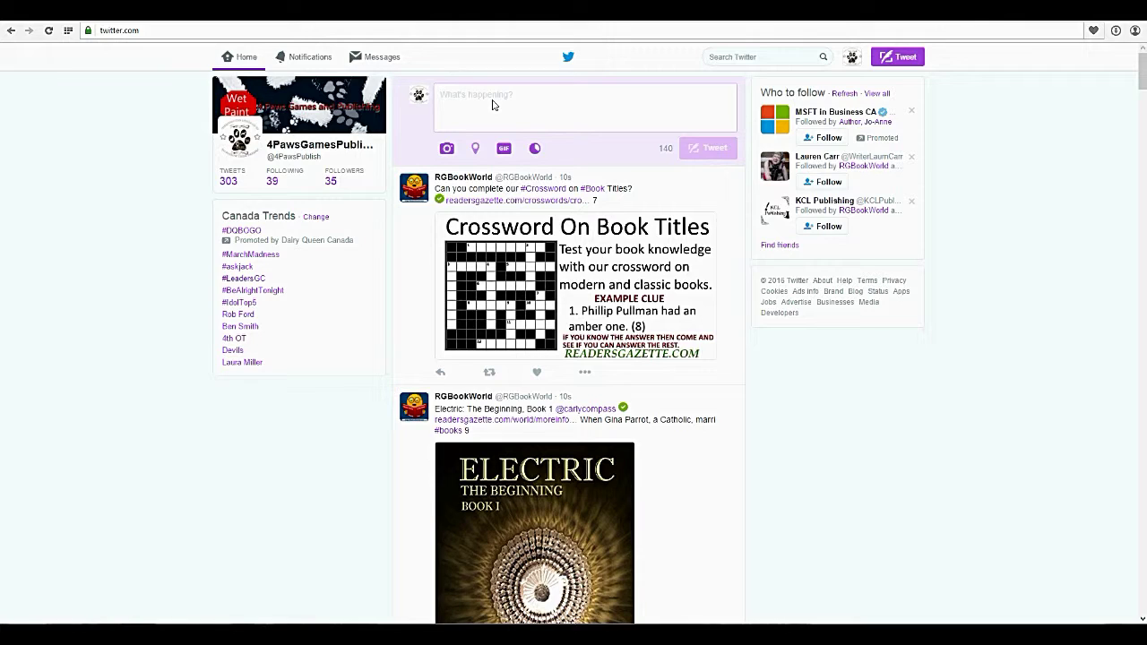
click(477, 149)
click(476, 150)
text(ddee)
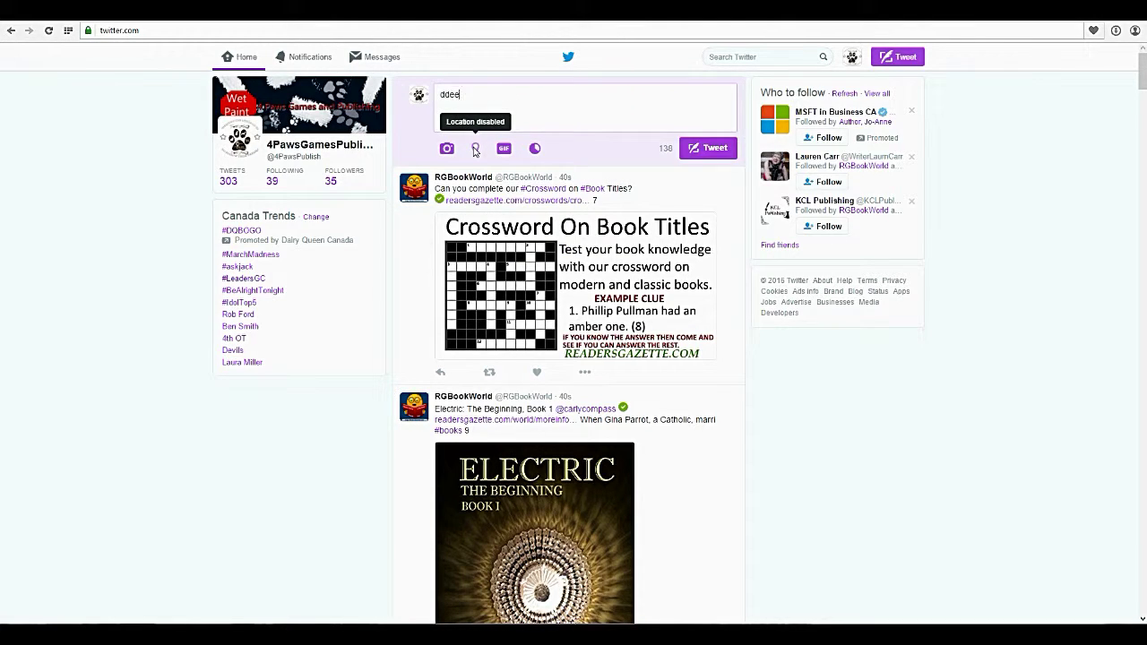
click(475, 149)
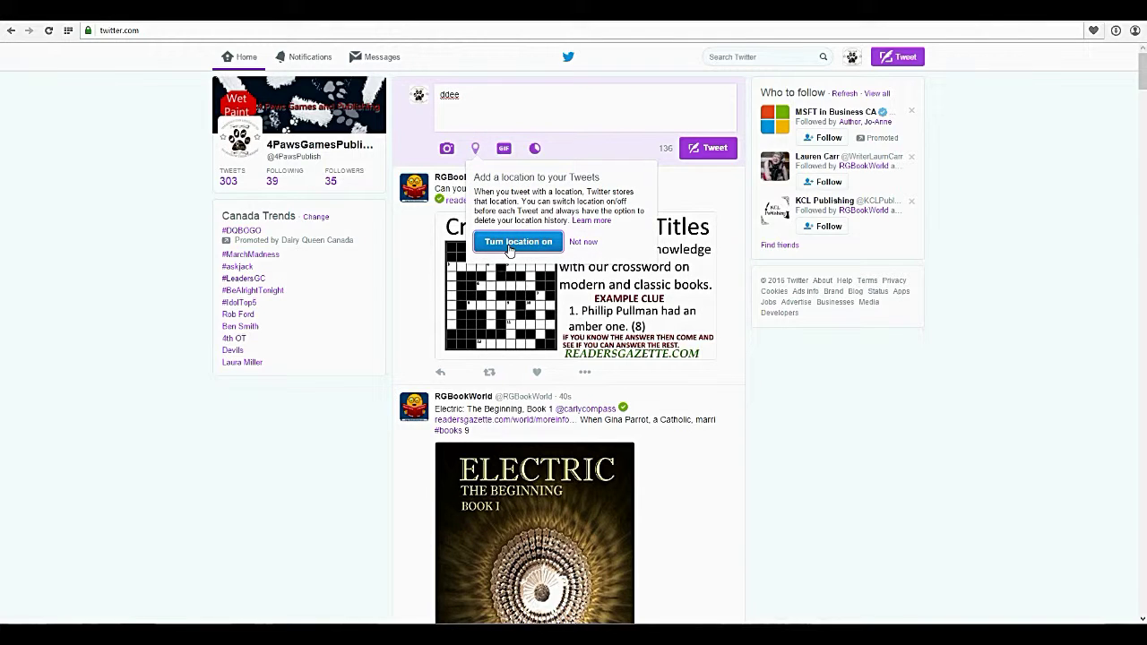
click(474, 97)
drag(474, 95, 437, 94)
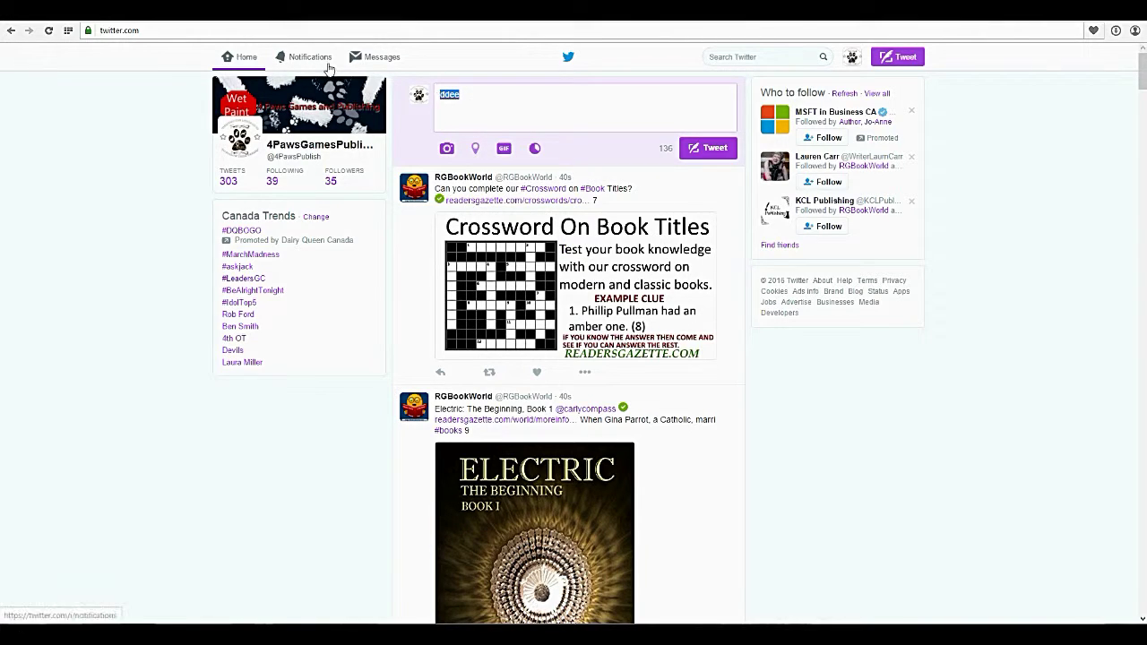
key(BackSpace)
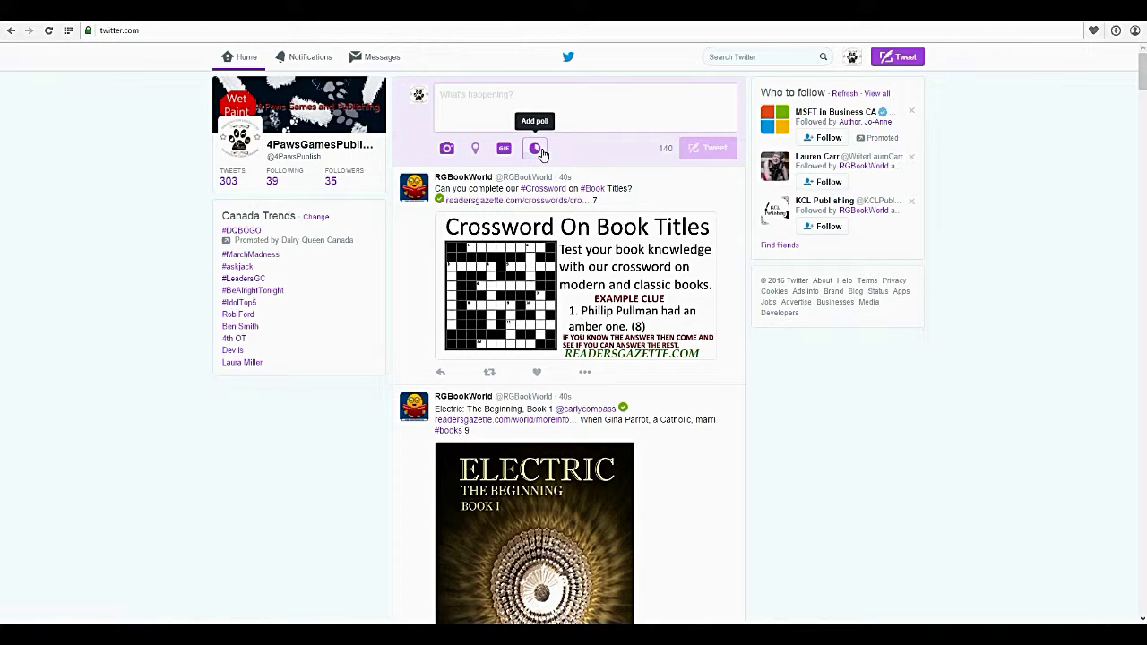
click(674, 152)
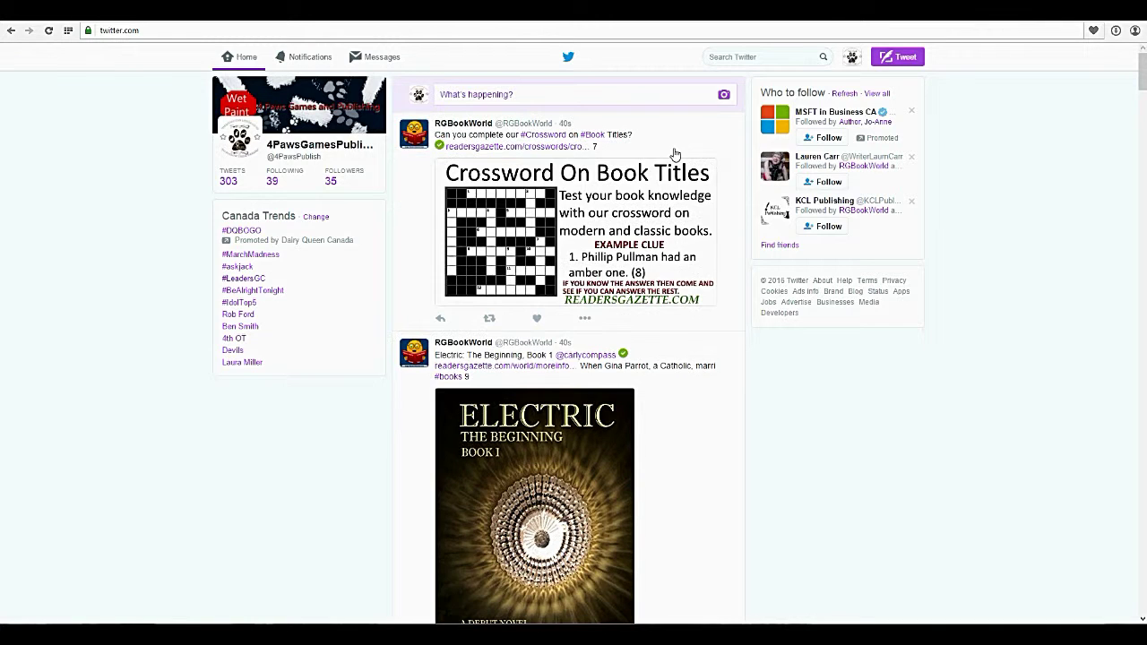
click(672, 98)
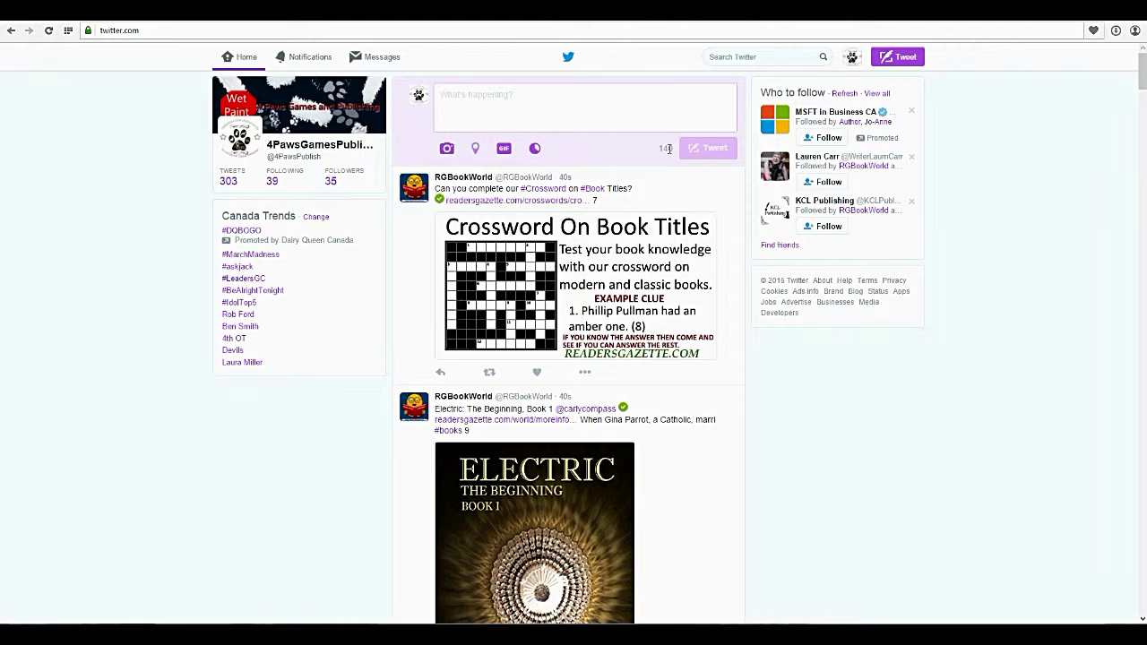
Check the hashtag suggestions for "#" in the Twitter search and clear the search.
click(730, 57)
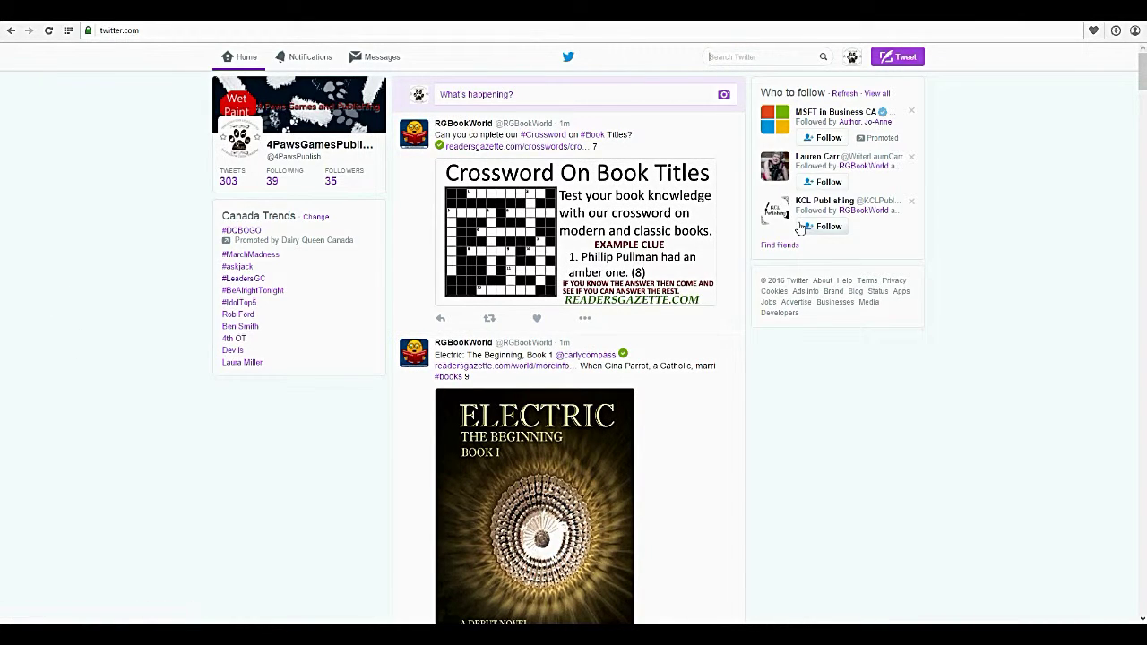
text(#)
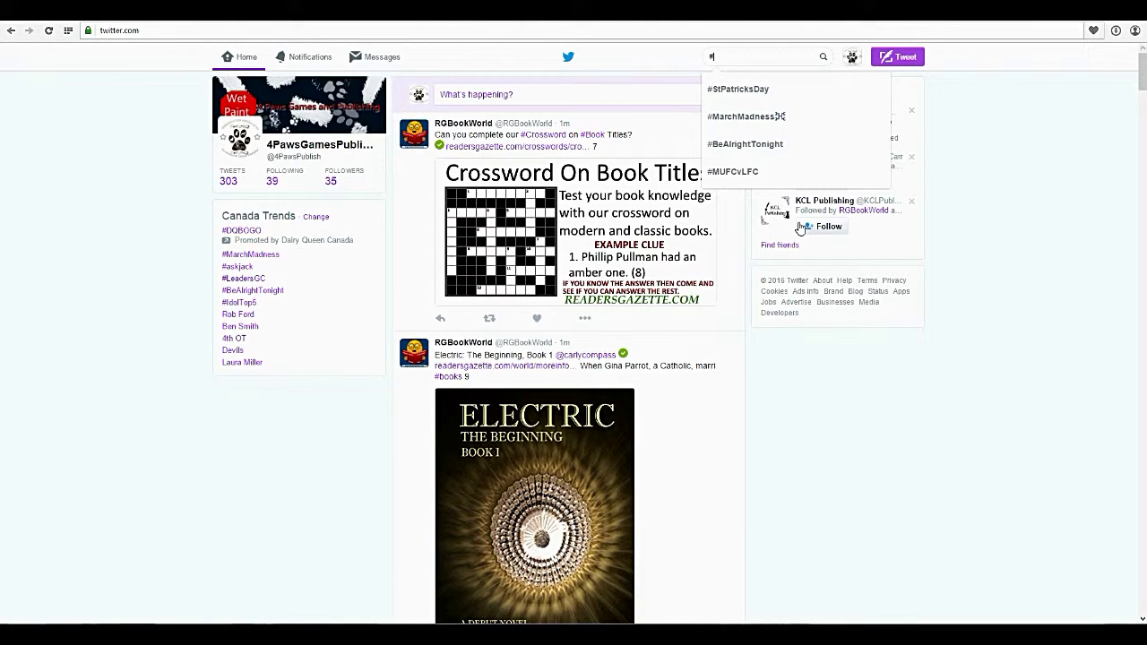
click(737, 123)
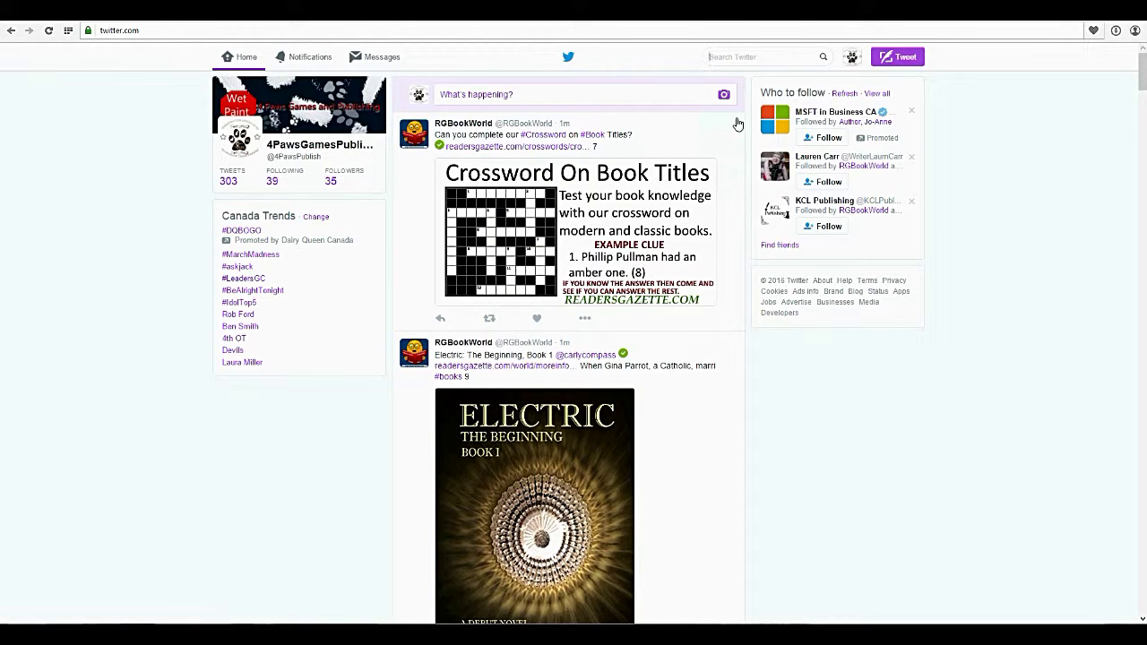
Search Twitter for a mutually followed author by first name and open the author's profile.
text(joan)
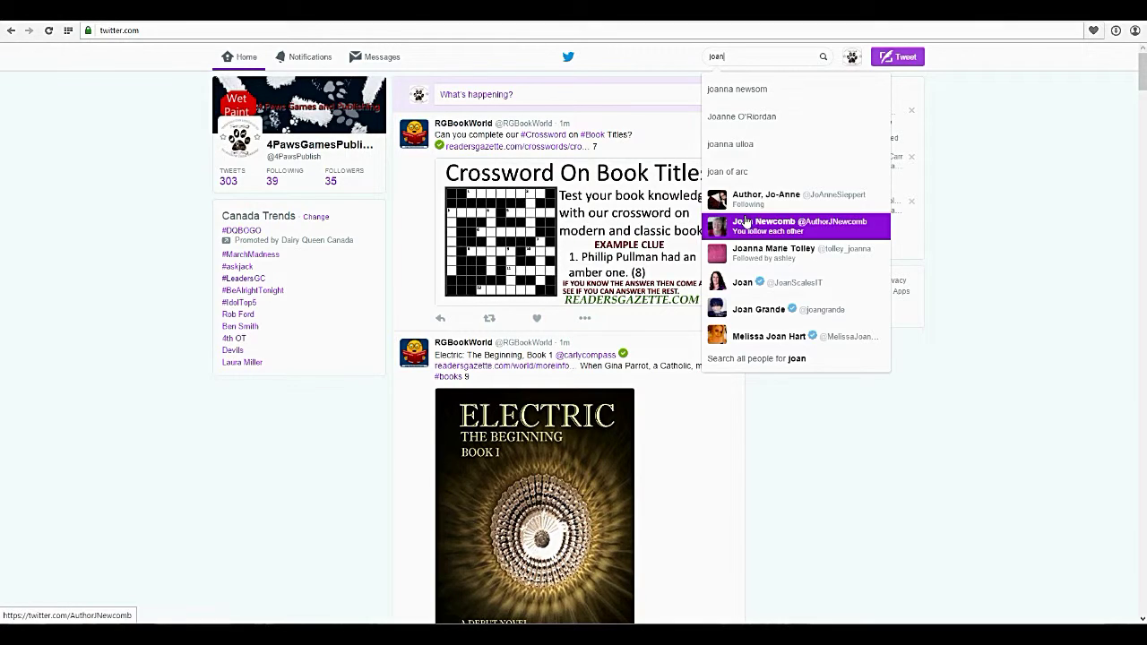
click(754, 228)
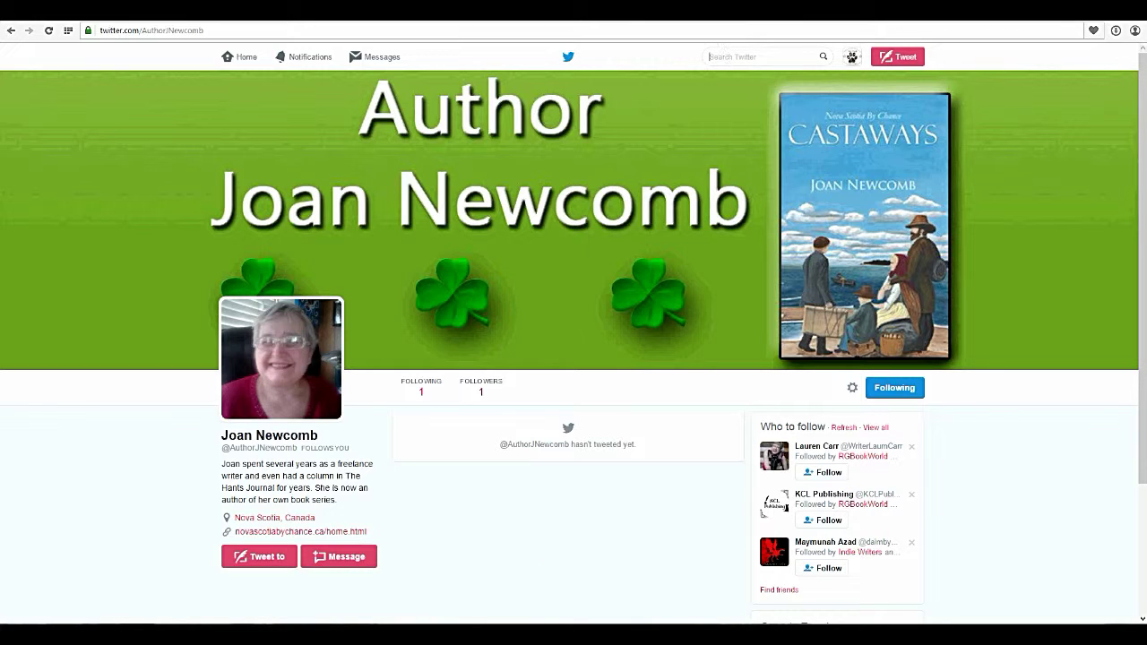
Return to the home timeline, open the account's own tweets and look through the older ones.
click(240, 56)
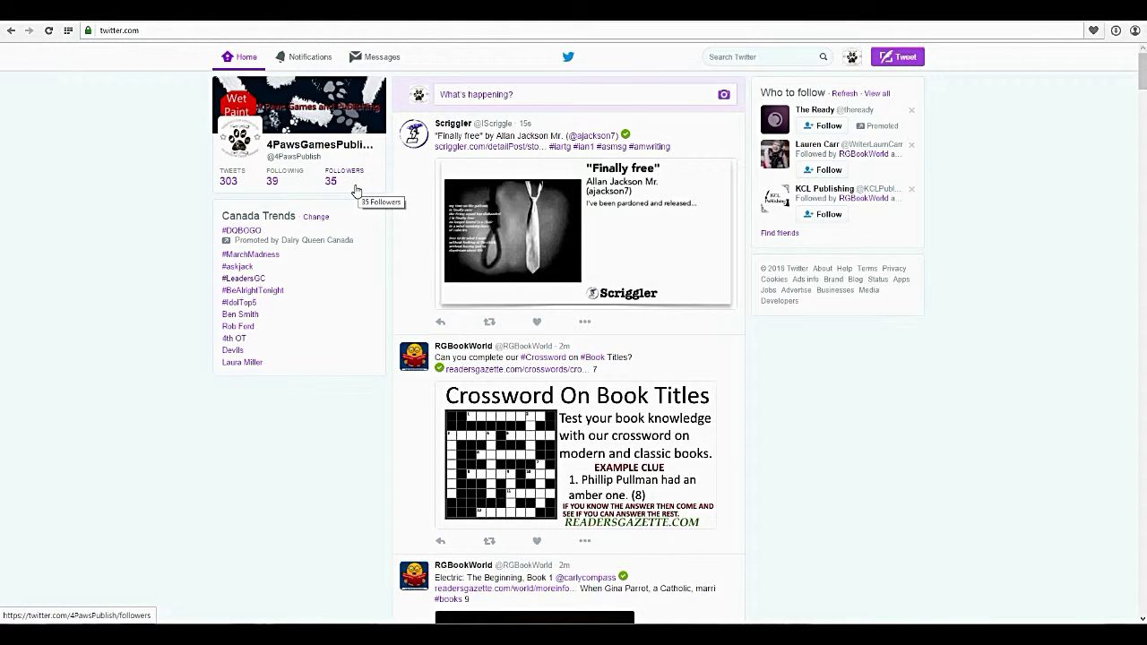
click(230, 182)
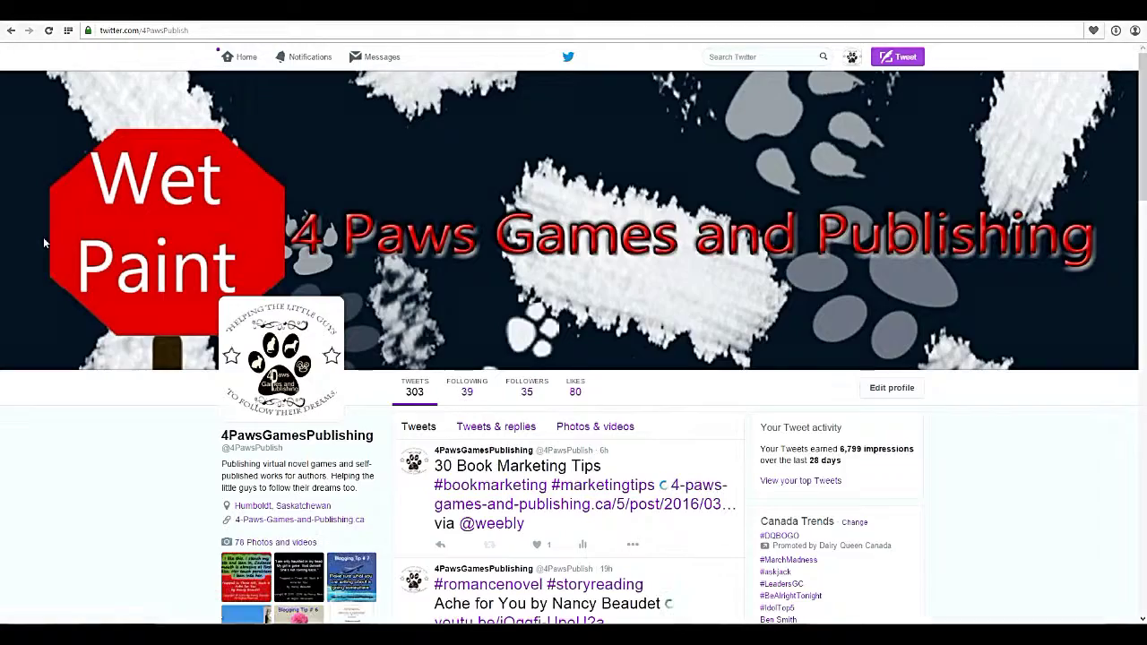
scroll(499, 358, down, 2)
scroll(499, 359, down, 5)
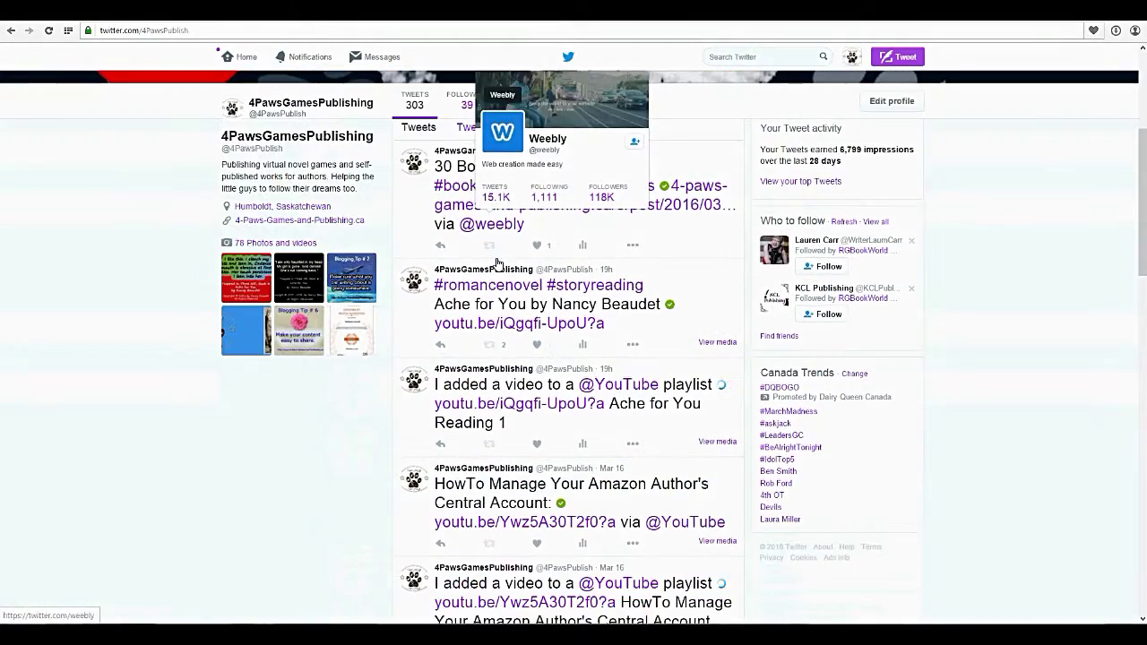
scroll(498, 304, down, 1)
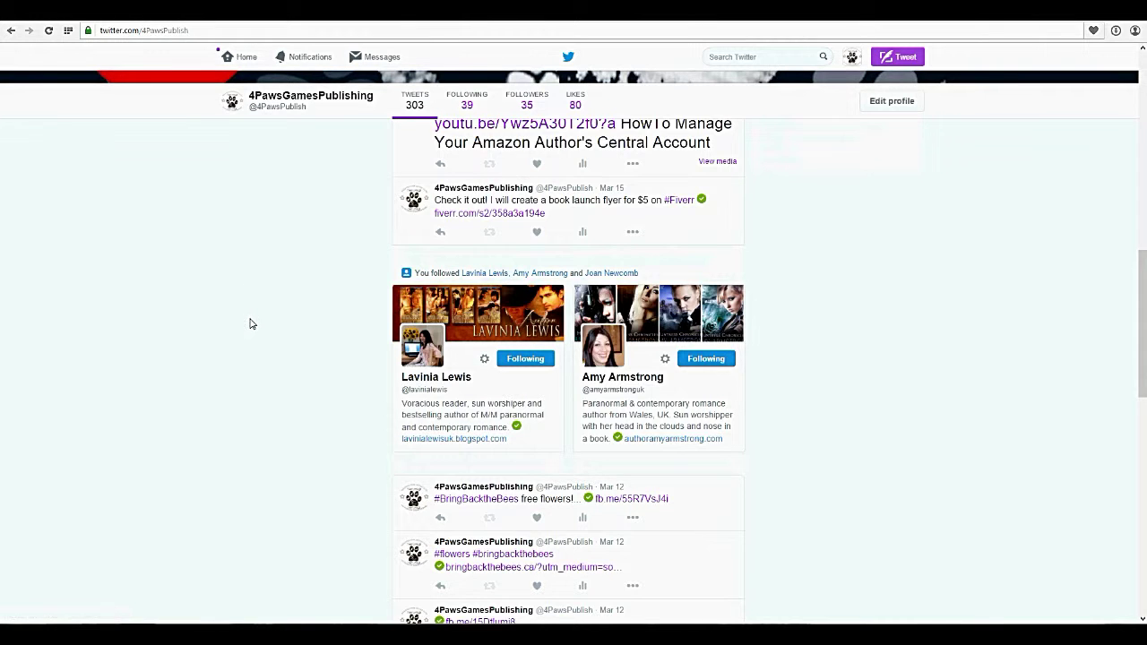
scroll(299, 328, down, 3)
scroll(476, 364, down, 9)
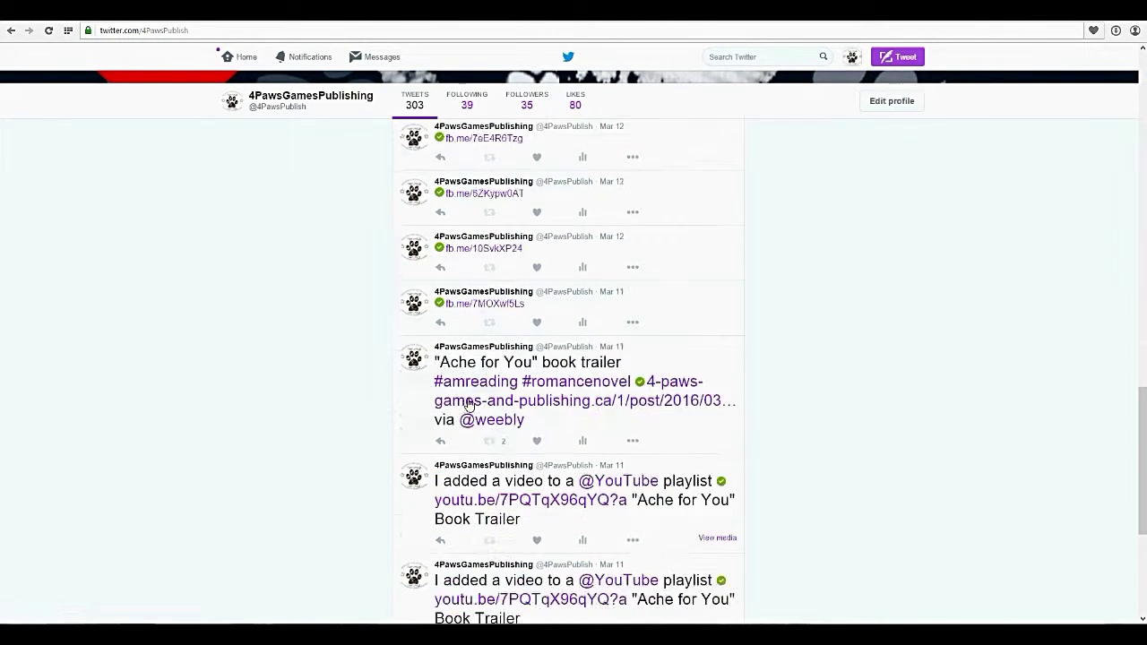
scroll(476, 388, down, 18)
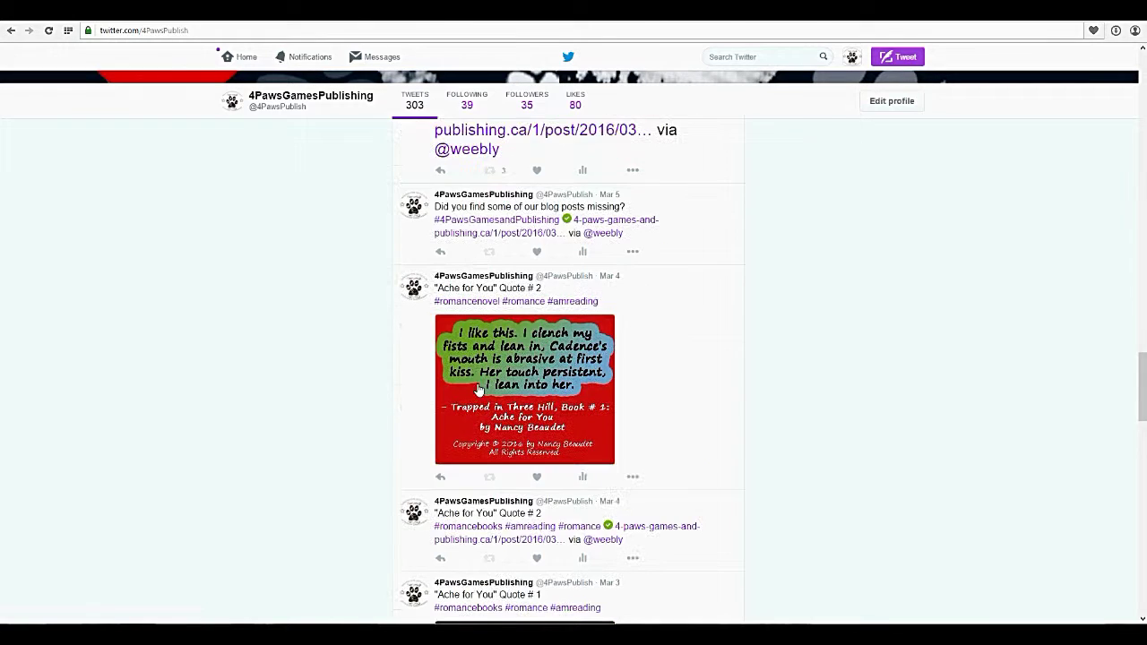
scroll(477, 390, down, 3)
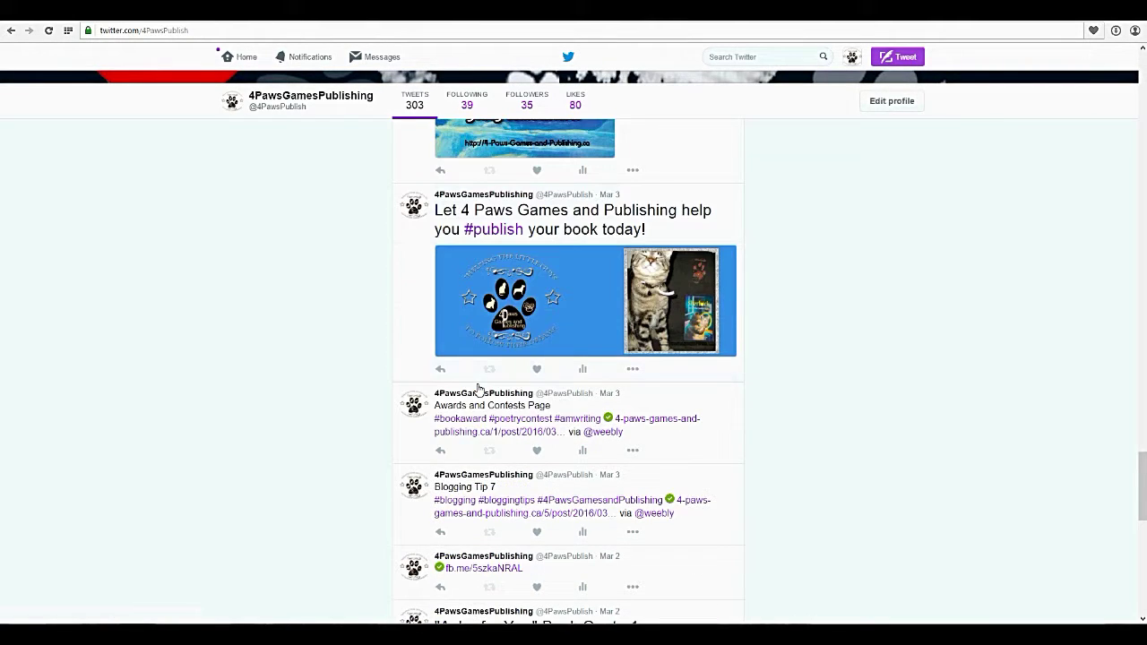
Visit the home timeline, go back to the profile, and look through the accounts it is following.
click(229, 56)
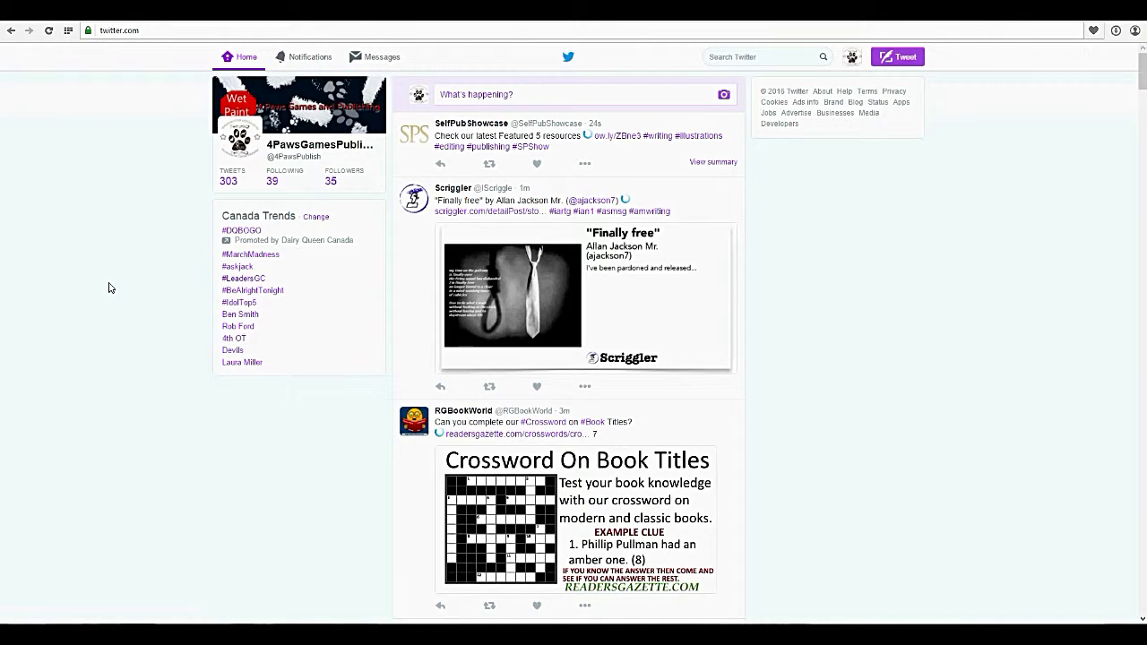
key(alt+Left)
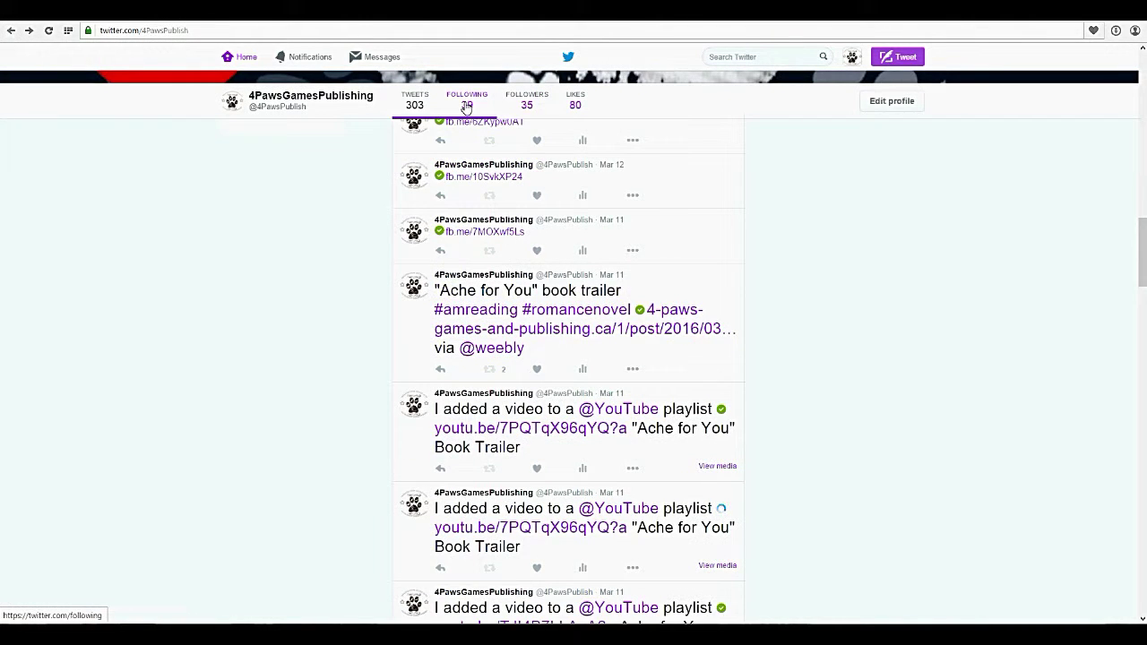
click(467, 102)
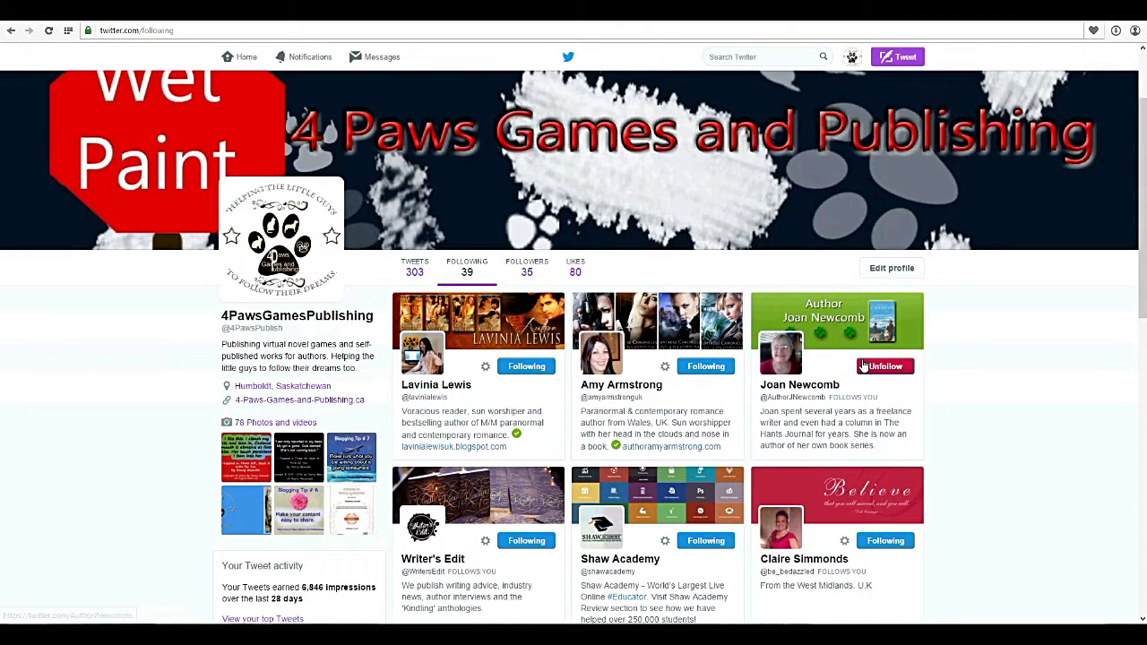
scroll(430, 386, down, 2)
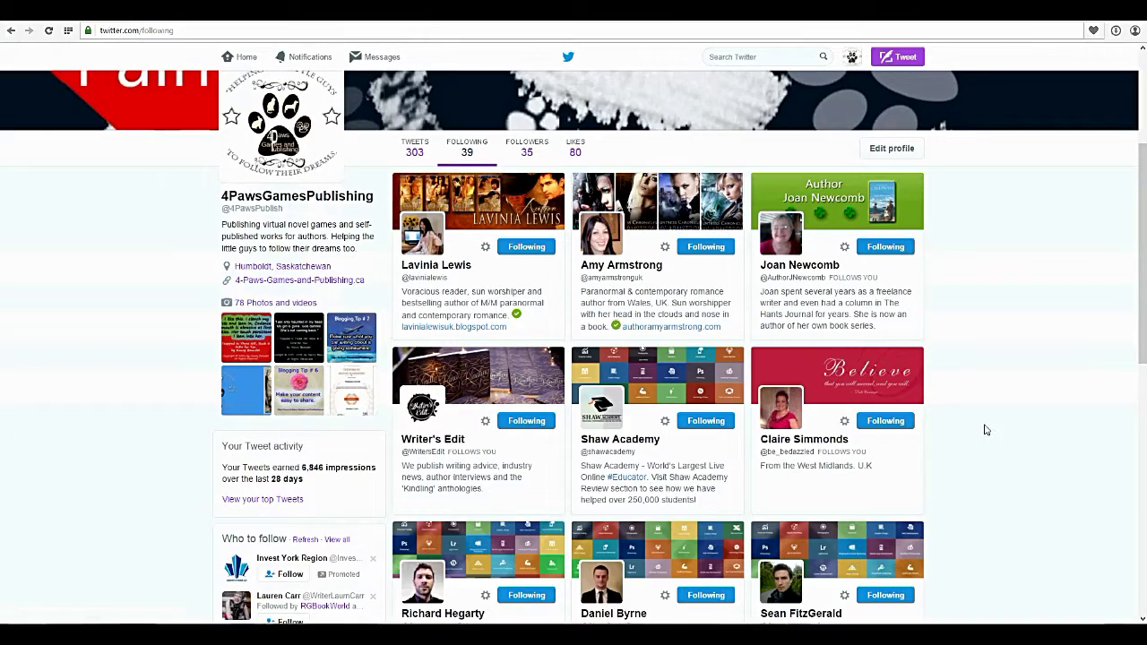
scroll(990, 434, down, 1)
scroll(1000, 456, down, 2)
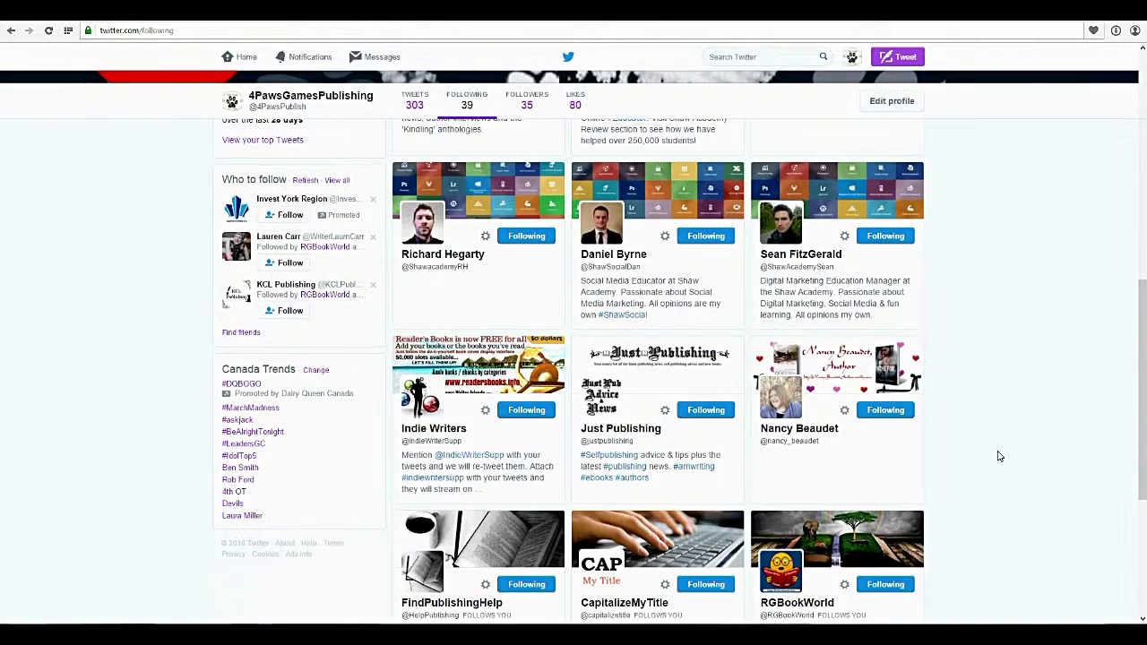
scroll(1000, 456, down, 1)
scroll(965, 450, down, 2)
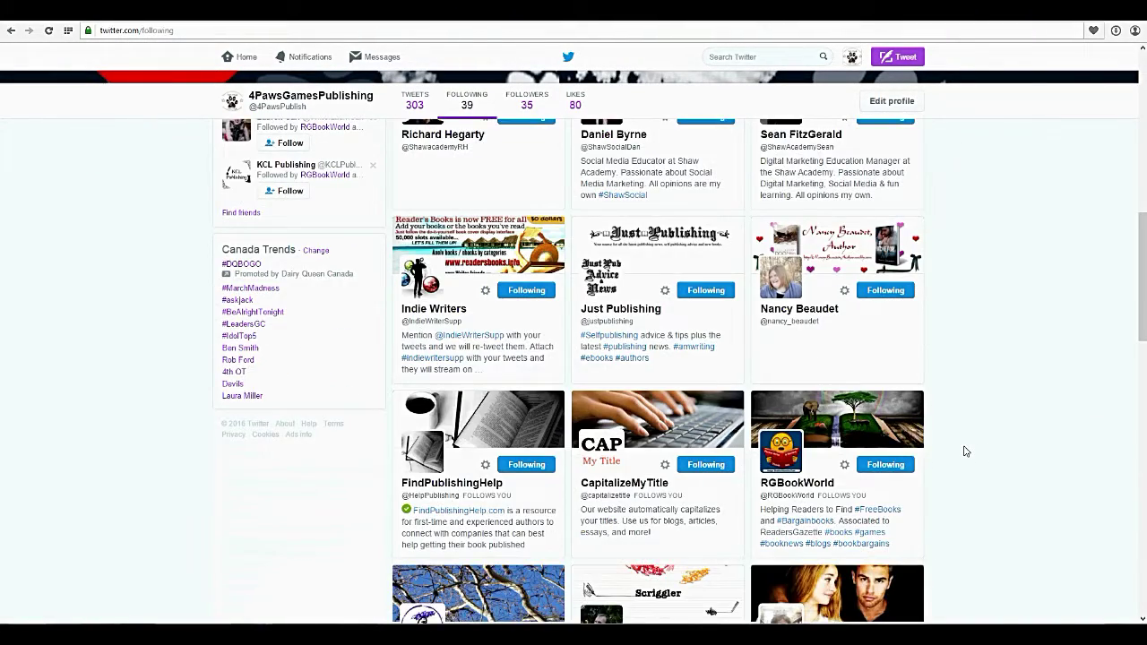
scroll(965, 451, down, 2)
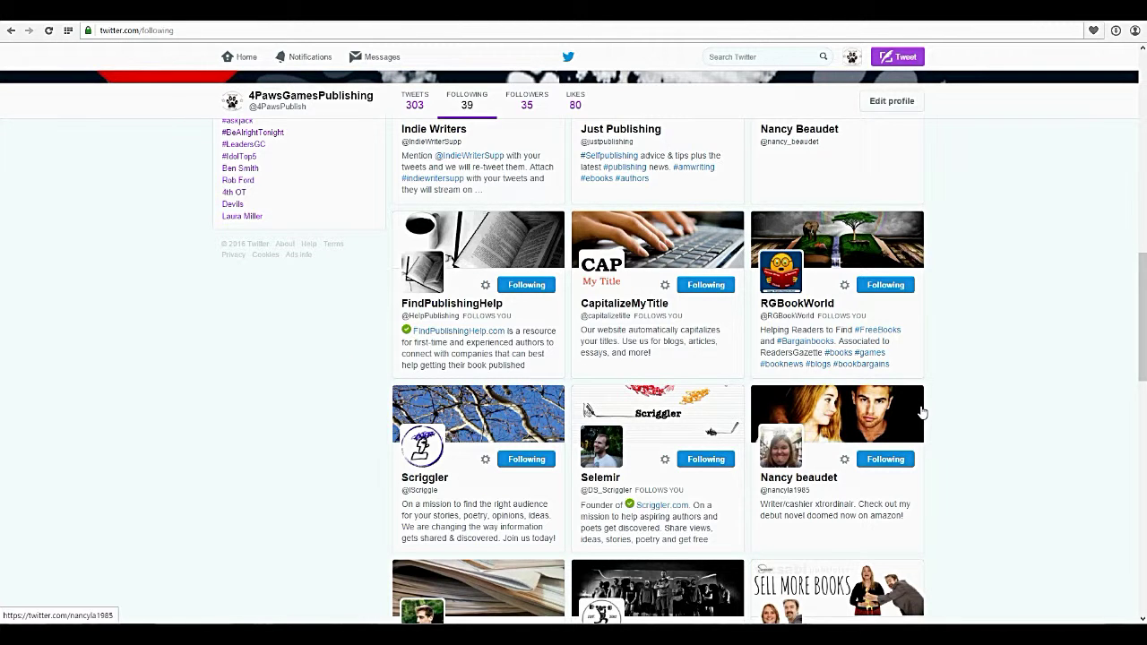
scroll(937, 435, down, 6)
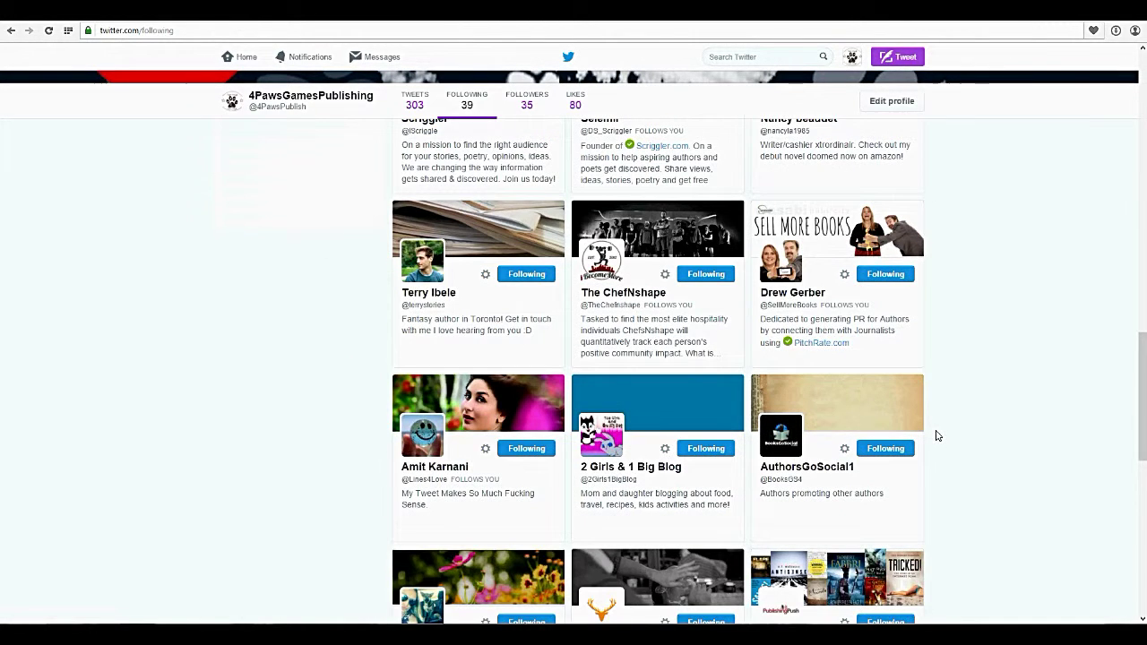
scroll(932, 437, down, 1)
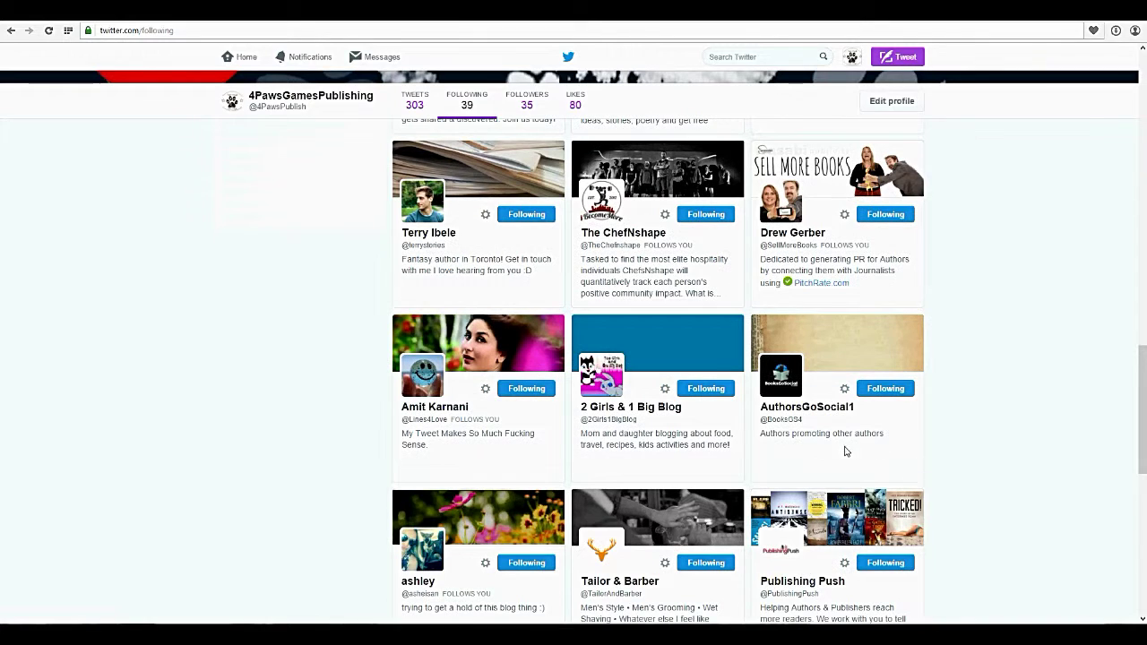
scroll(358, 346, down, 1)
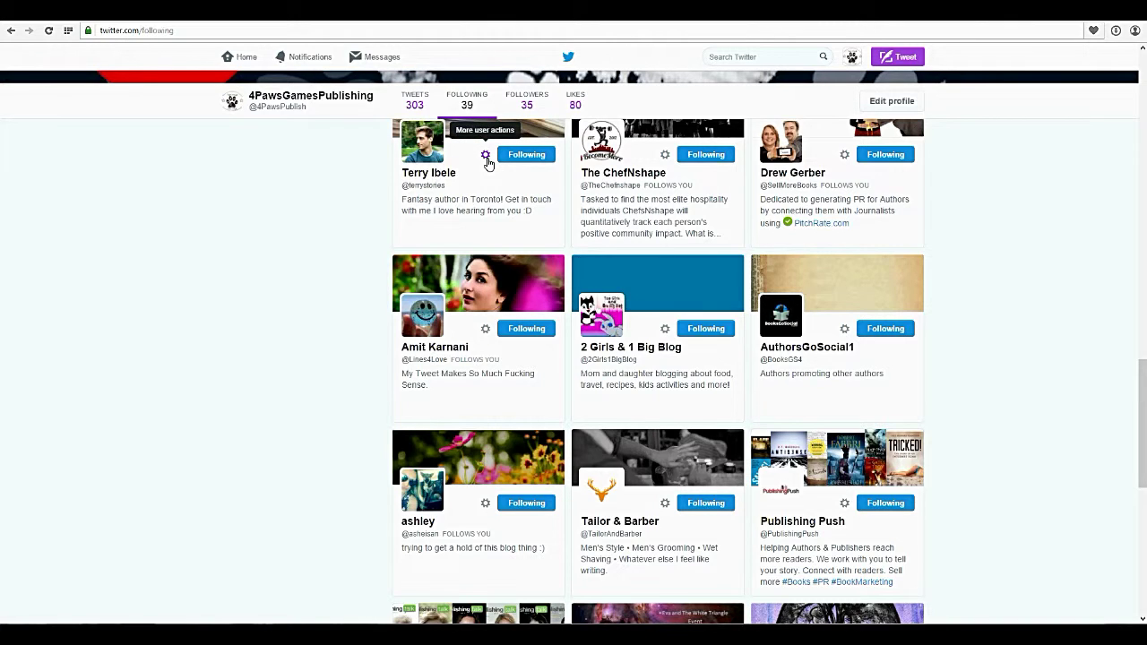
Check the additional user actions available for the followed Toronto fantasy author, and close them without choosing any.
click(486, 156)
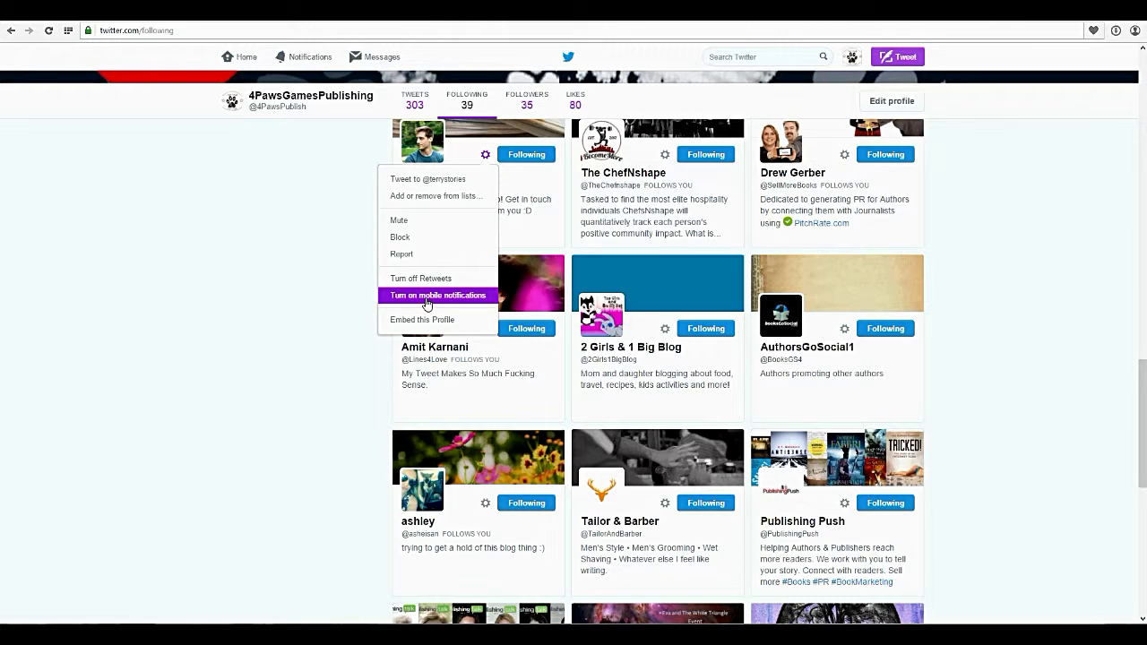
click(271, 300)
click(484, 155)
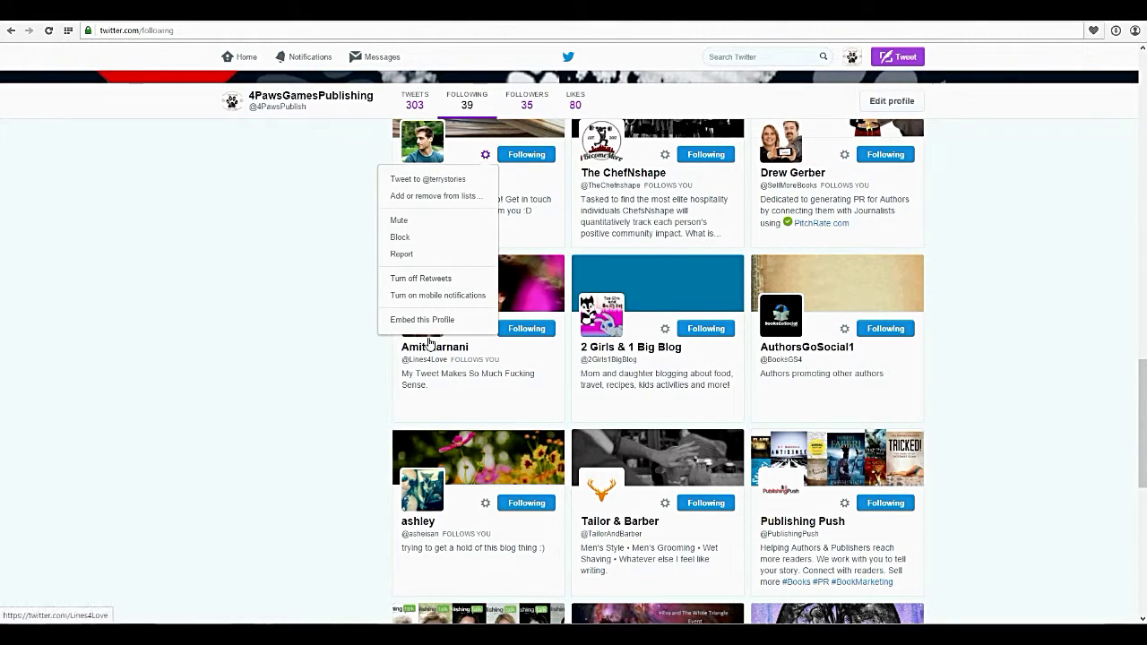
click(240, 320)
Open the 4PawsPublish profile's followers list and look over the accounts in it.
scroll(240, 320, up, 10)
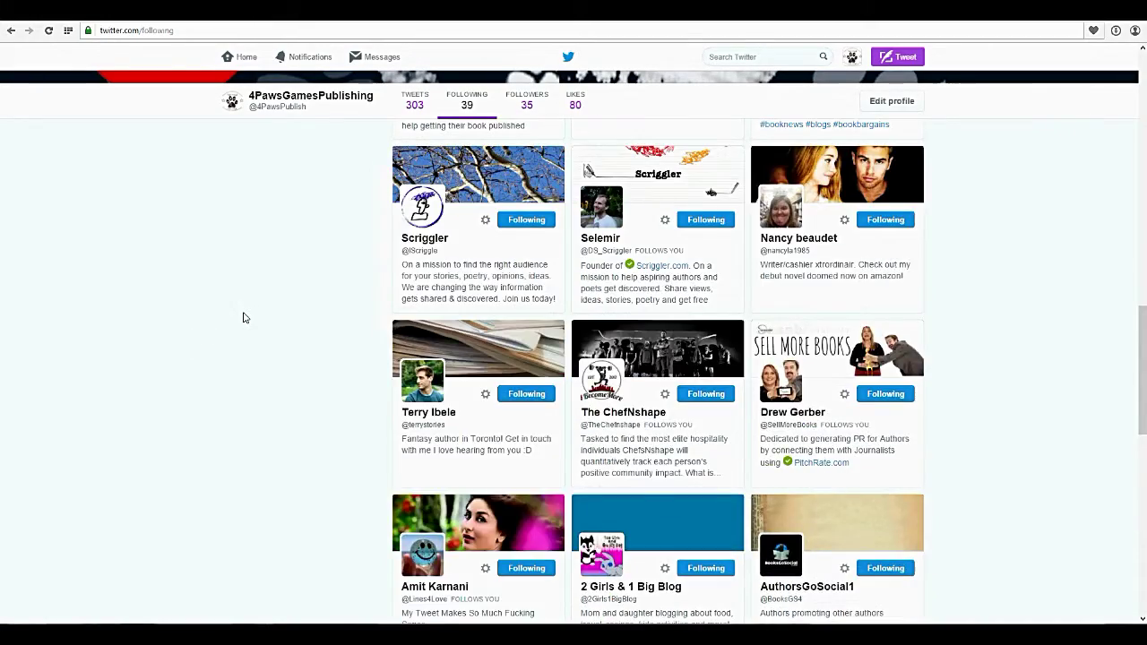
scroll(240, 320, up, 4)
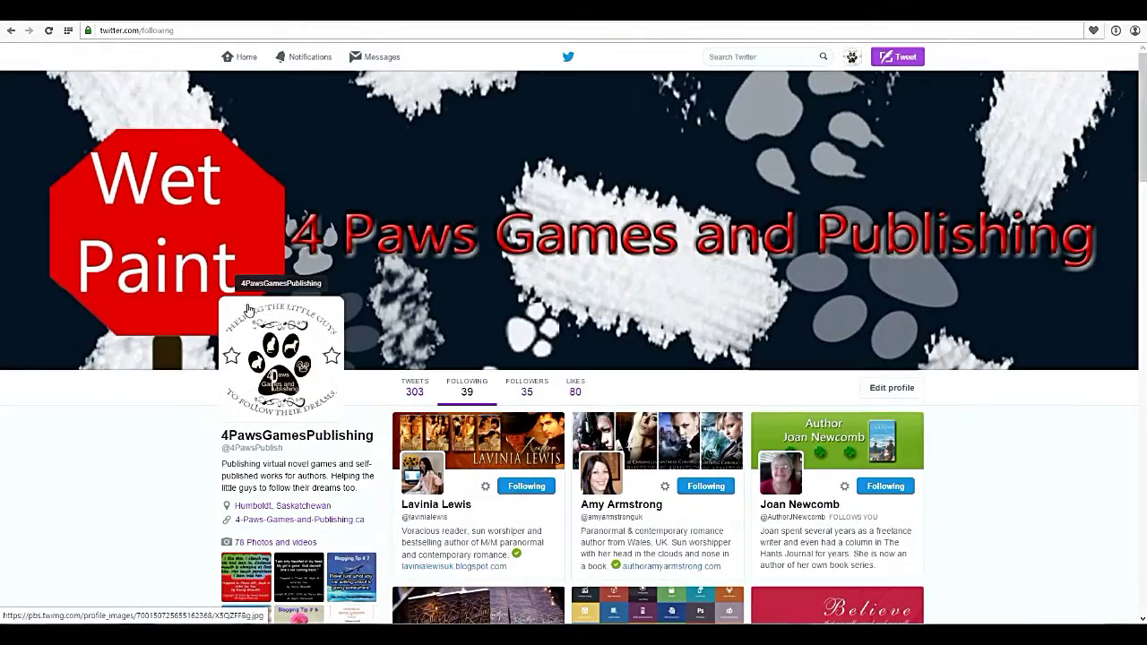
click(528, 394)
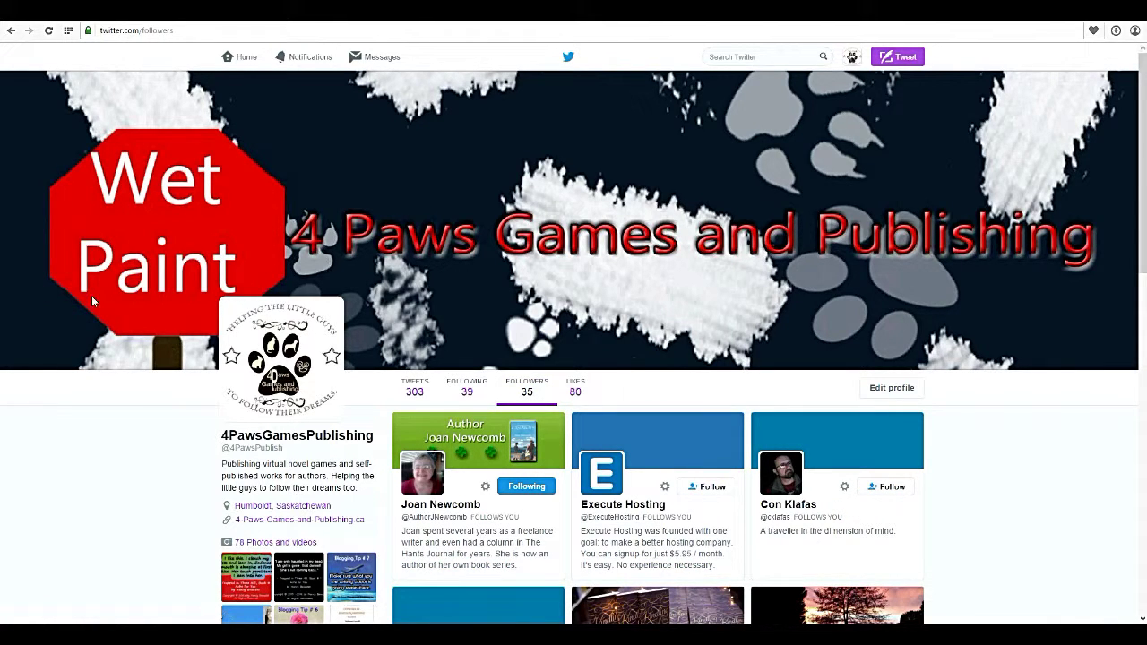
scroll(161, 310, down, 2)
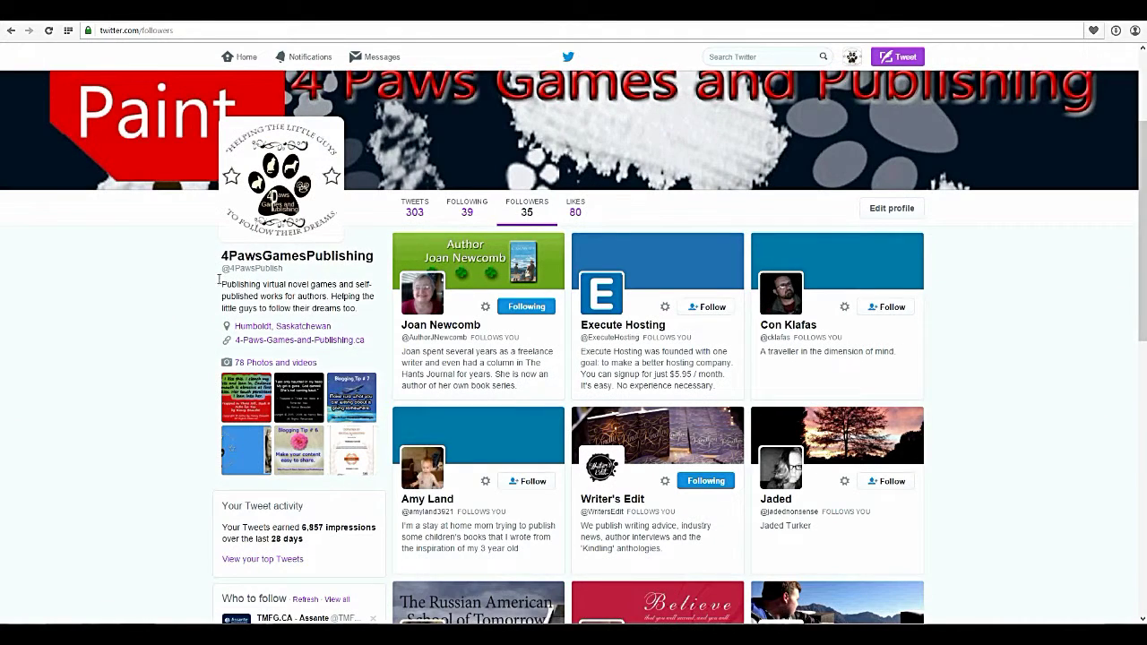
Check the additional user actions for the first account in the followers list, and close them without choosing any.
scroll(219, 280, down, 1)
click(485, 249)
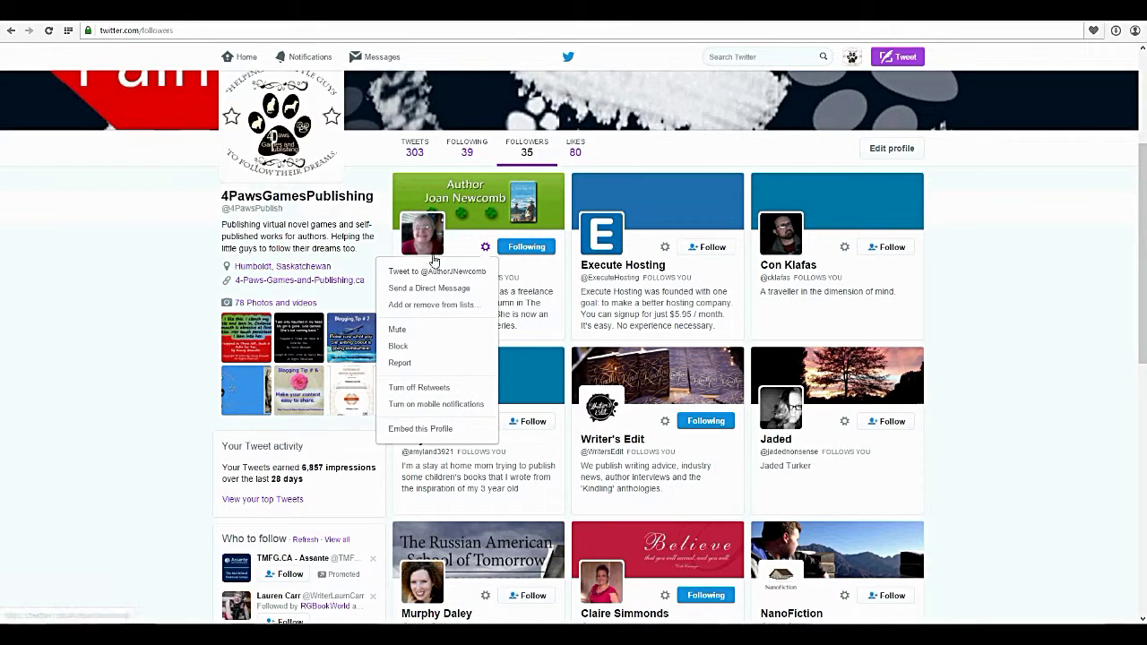
click(7, 356)
Open the profile's liked tweets, view the reply form for the newest one, and close it without replying.
scroll(161, 322, up, 2)
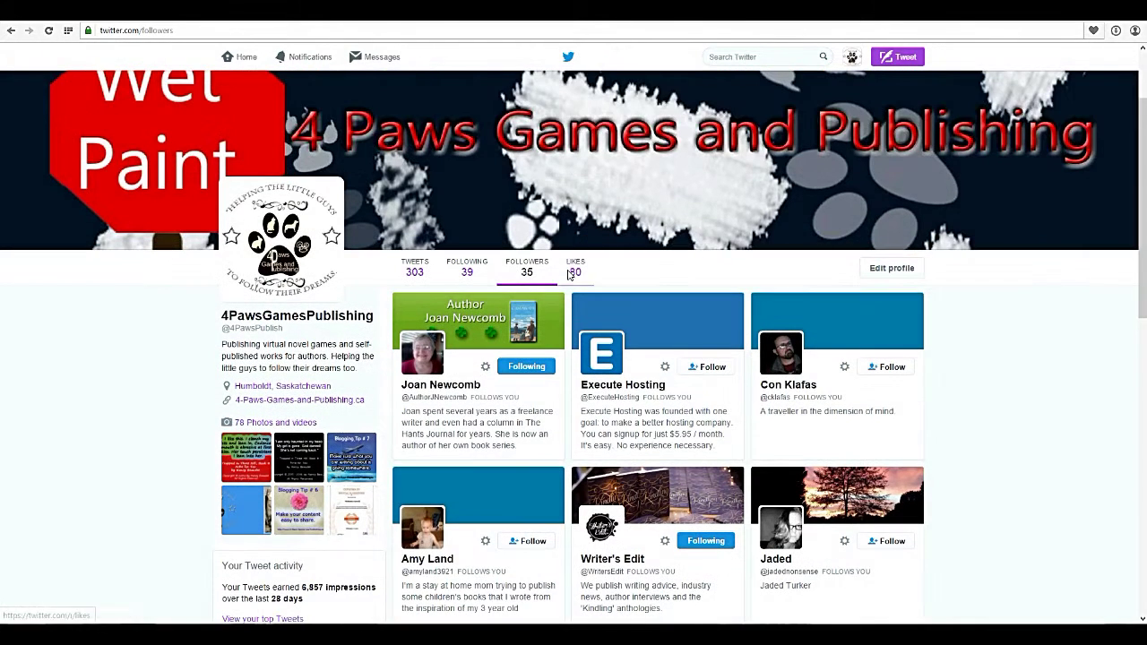
click(567, 274)
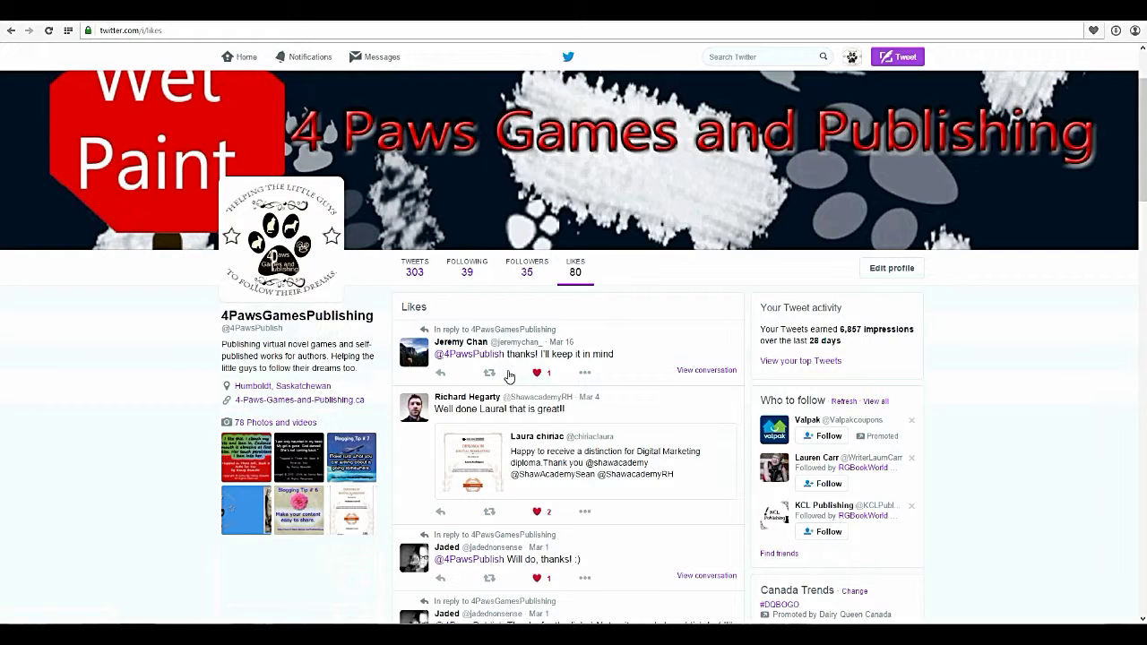
click(440, 374)
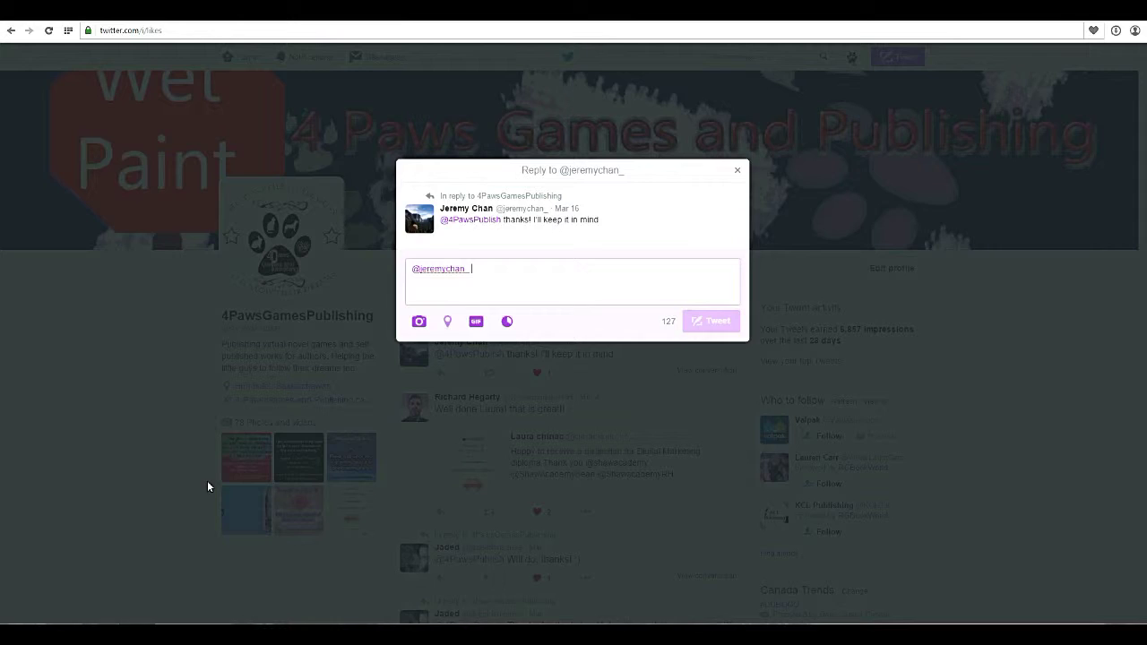
click(741, 178)
Check the additional actions available for the newest liked tweet, and close them without choosing any.
scroll(681, 371, down, 2)
scroll(681, 367, up, 1)
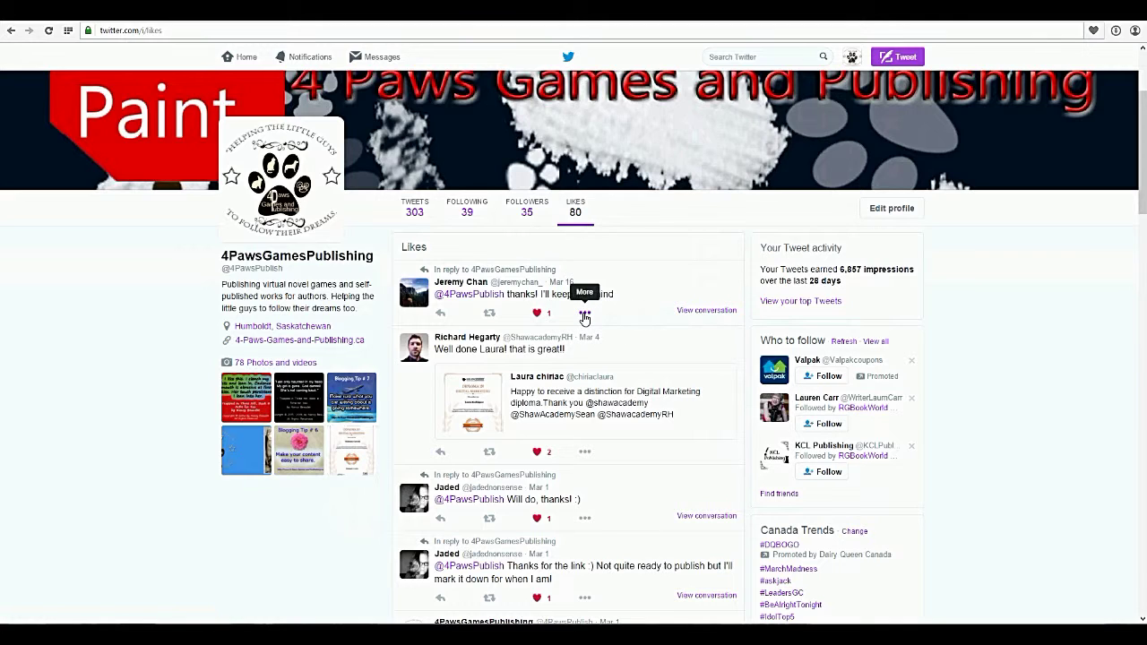
click(584, 314)
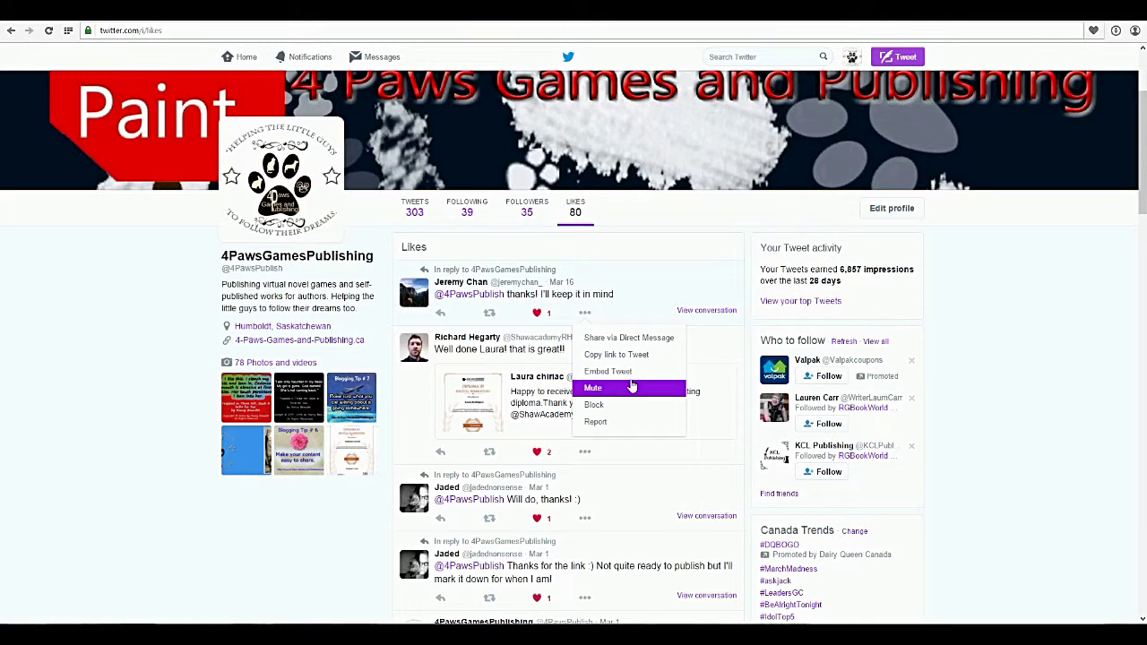
click(162, 399)
Return to the home timeline, reopen the 4PawsPublish profile and look over its picture, handle, bio and tweets.
click(239, 58)
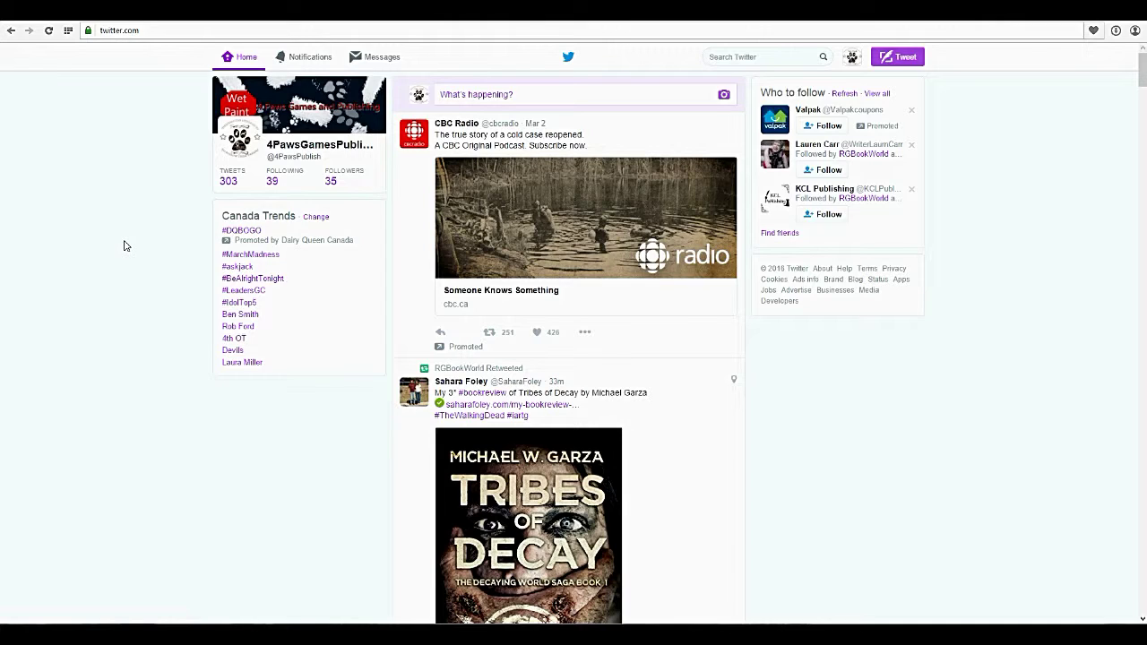
click(295, 157)
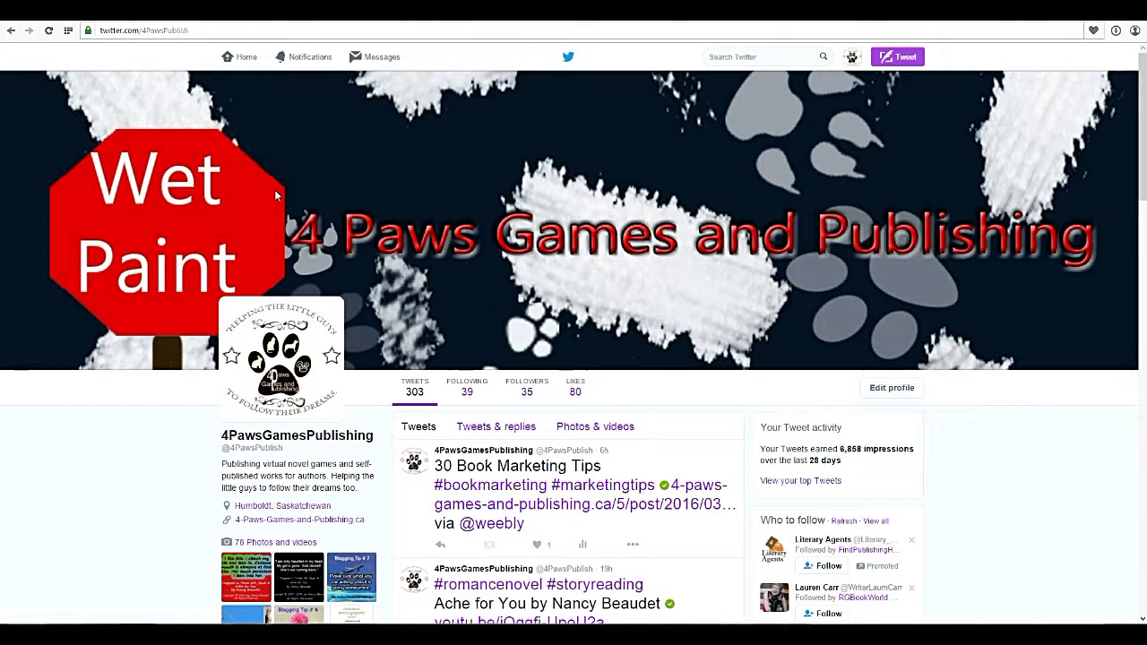
scroll(276, 196, down, 1)
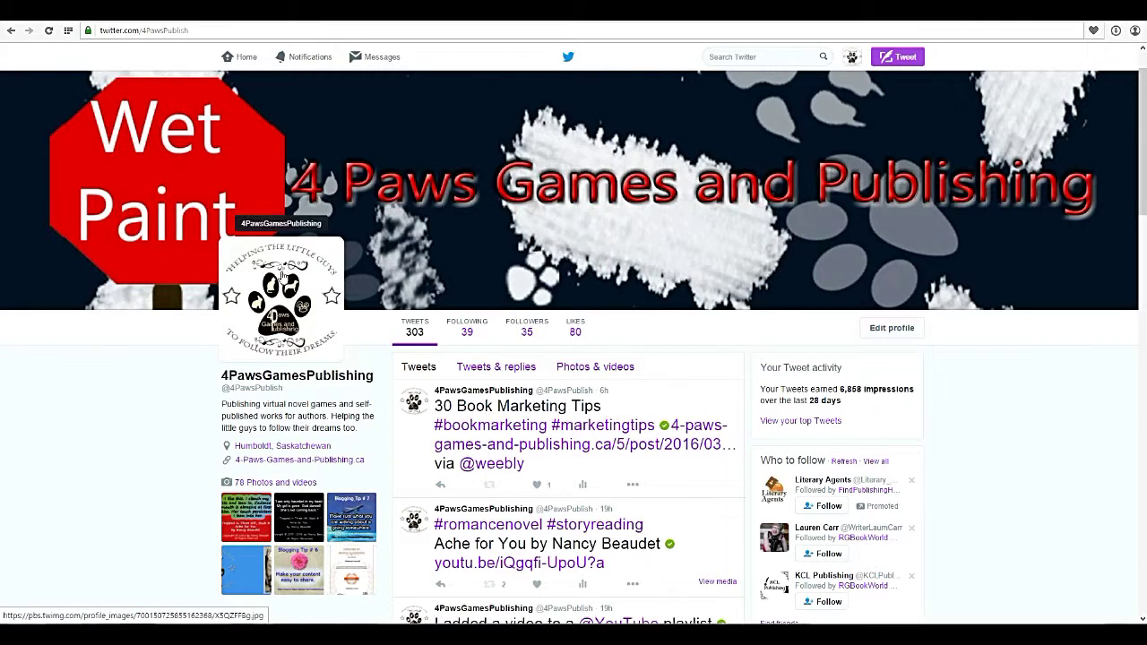
scroll(95, 340, down, 1)
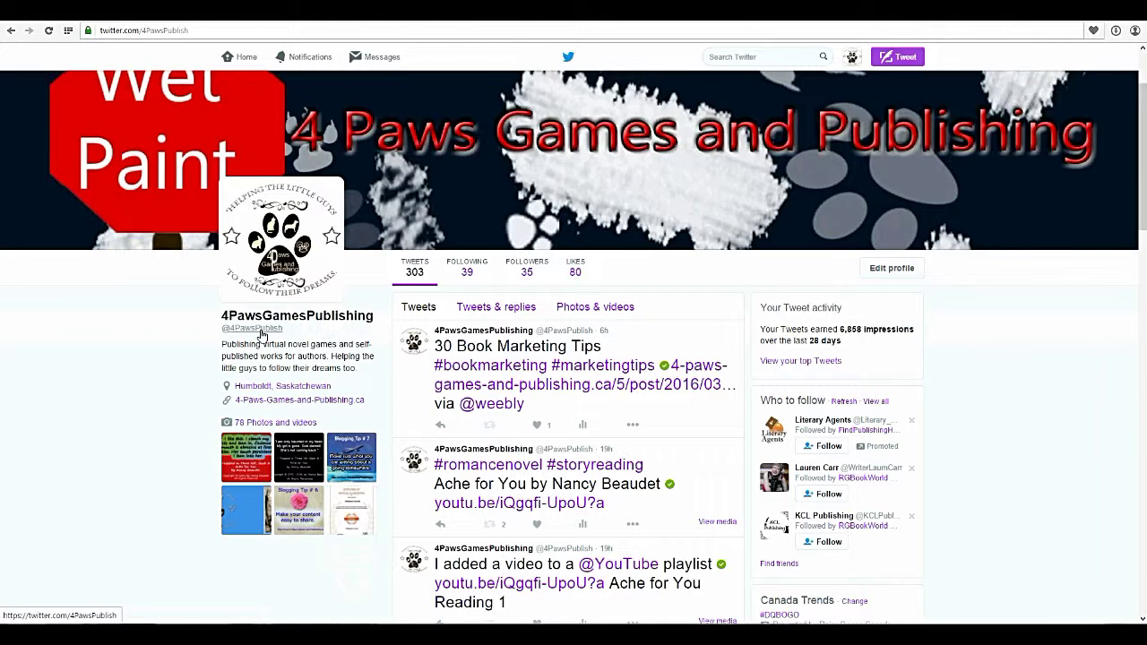
scroll(179, 340, down, 1)
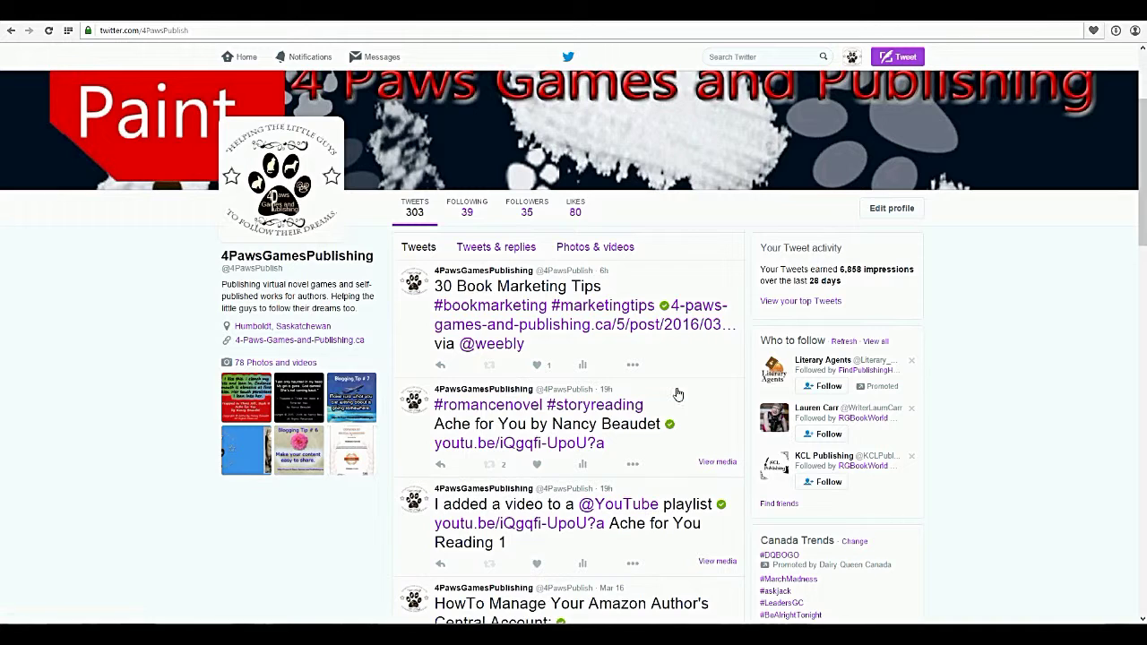
View the profile's tweets with replies, return to tweets only, and look over the tweet activity, follow suggestions and trends.
click(515, 252)
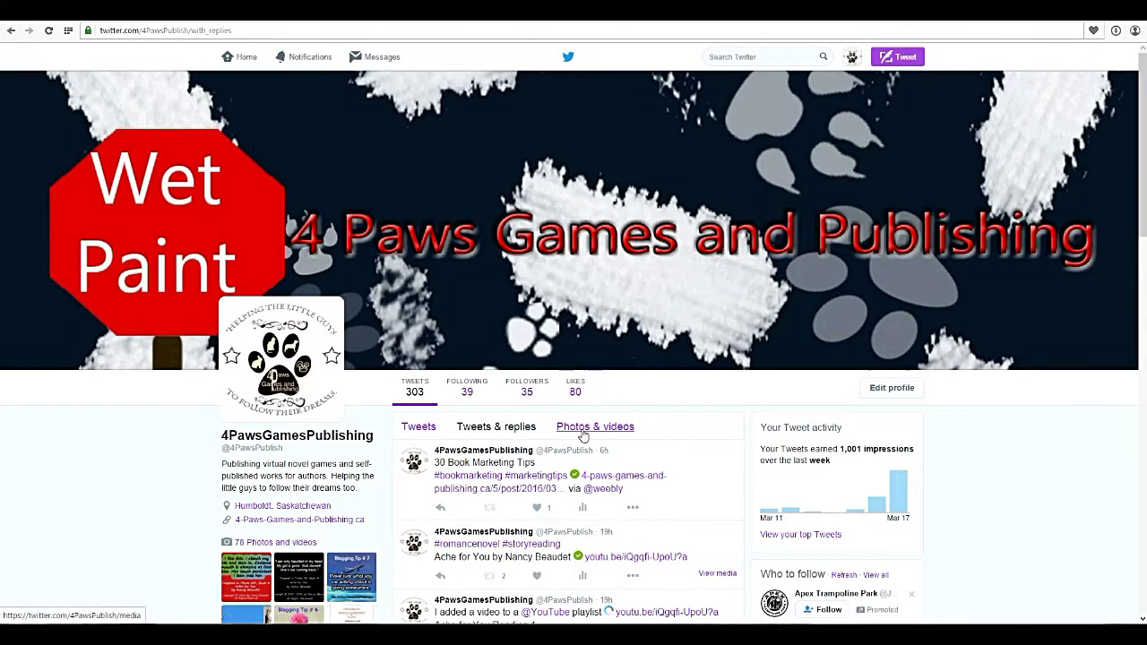
click(419, 427)
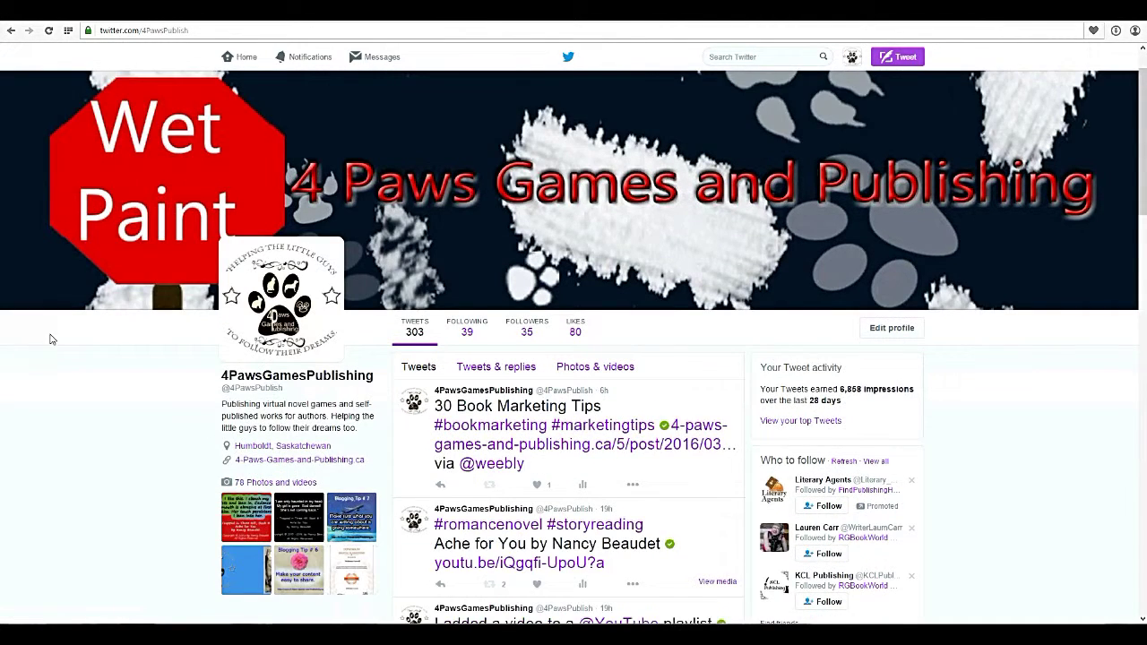
scroll(52, 339, down, 2)
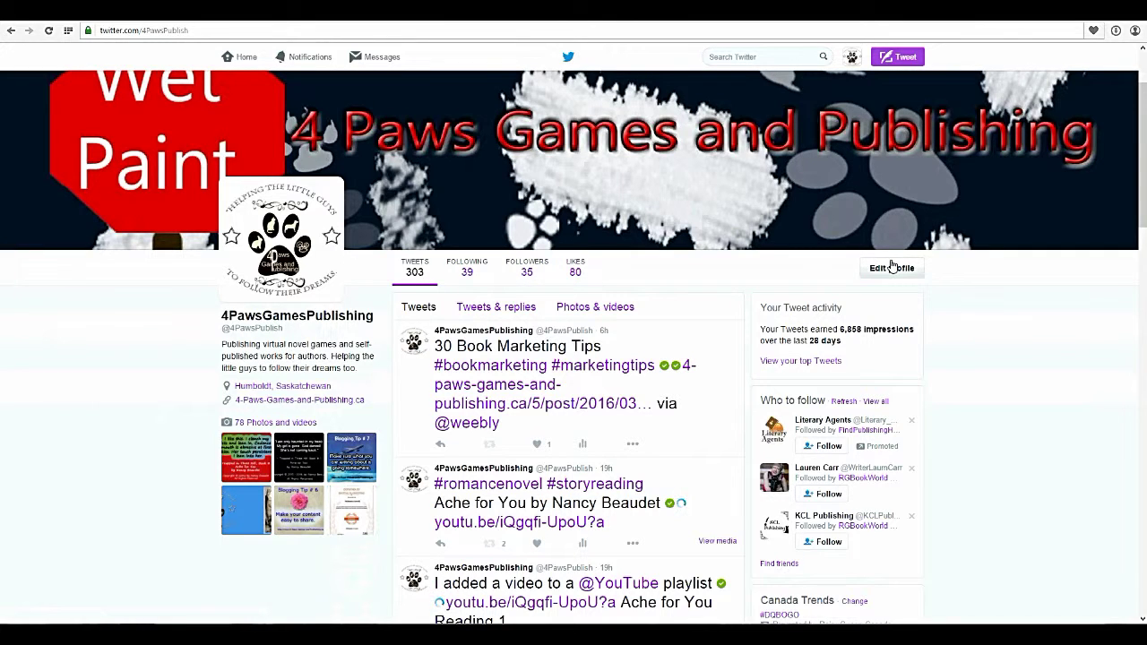
scroll(1075, 402, down, 1)
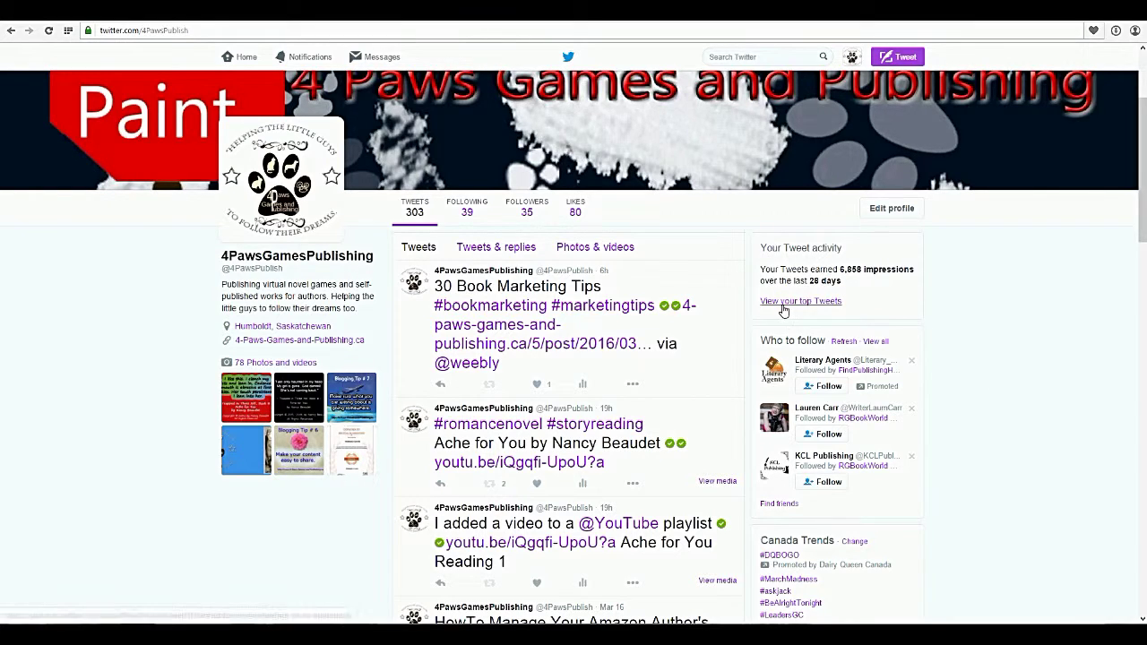
scroll(968, 394, down, 2)
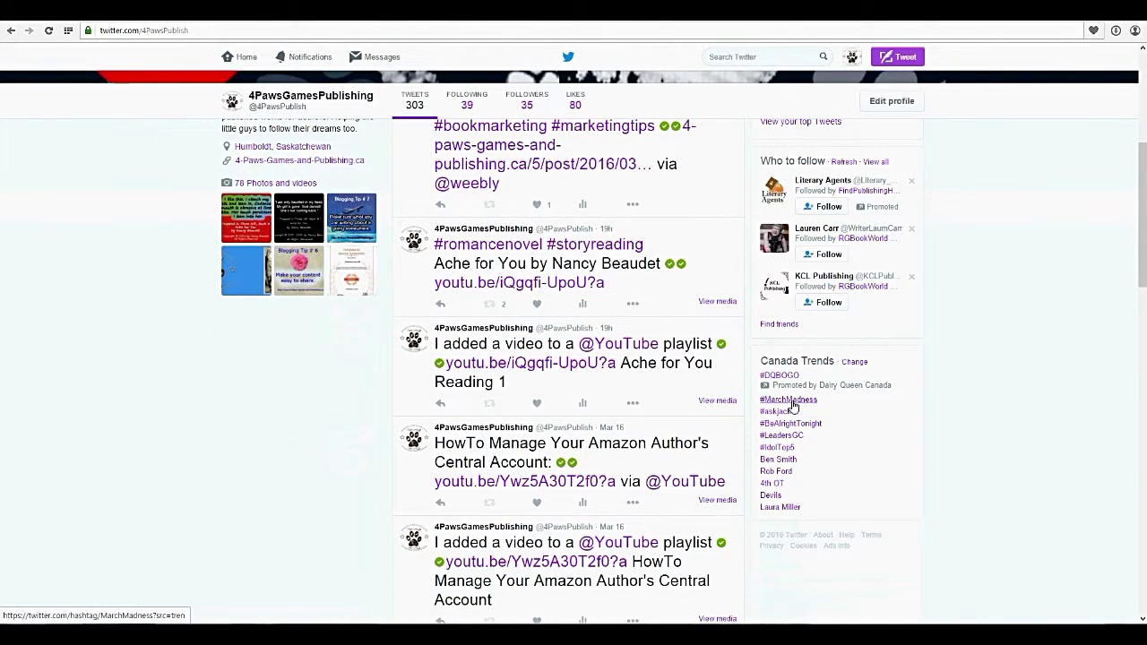
Open the profile for editing, examine the photo, bio, location, website and theme color options, and cancel the editing.
scroll(1032, 423, up, 3)
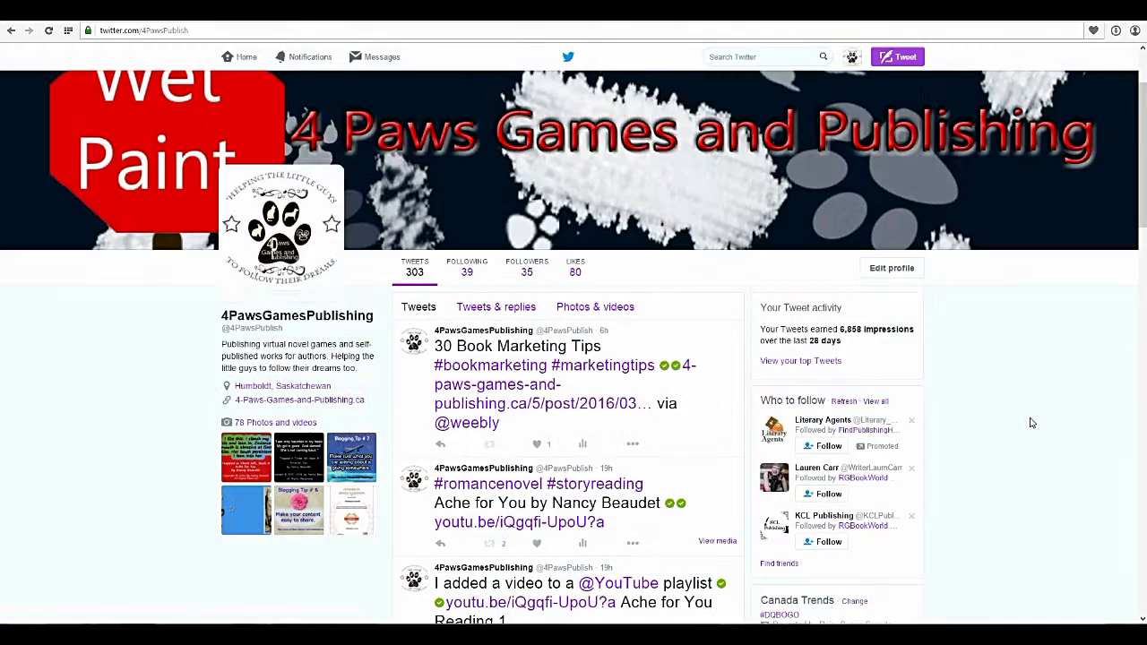
click(896, 273)
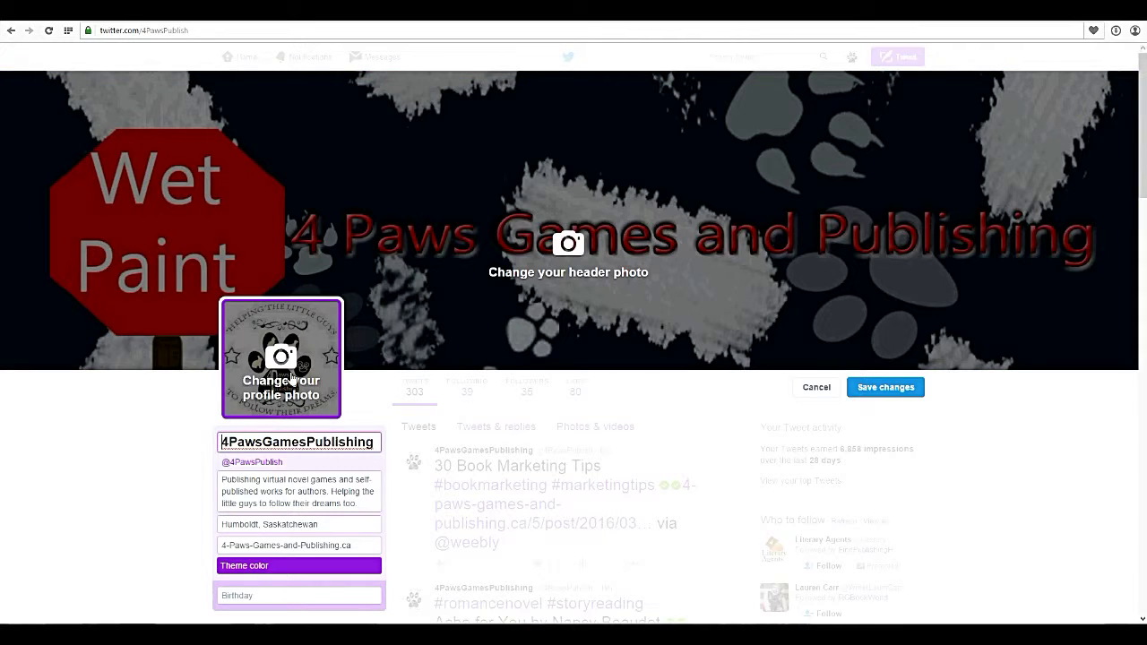
scroll(191, 402, down, 2)
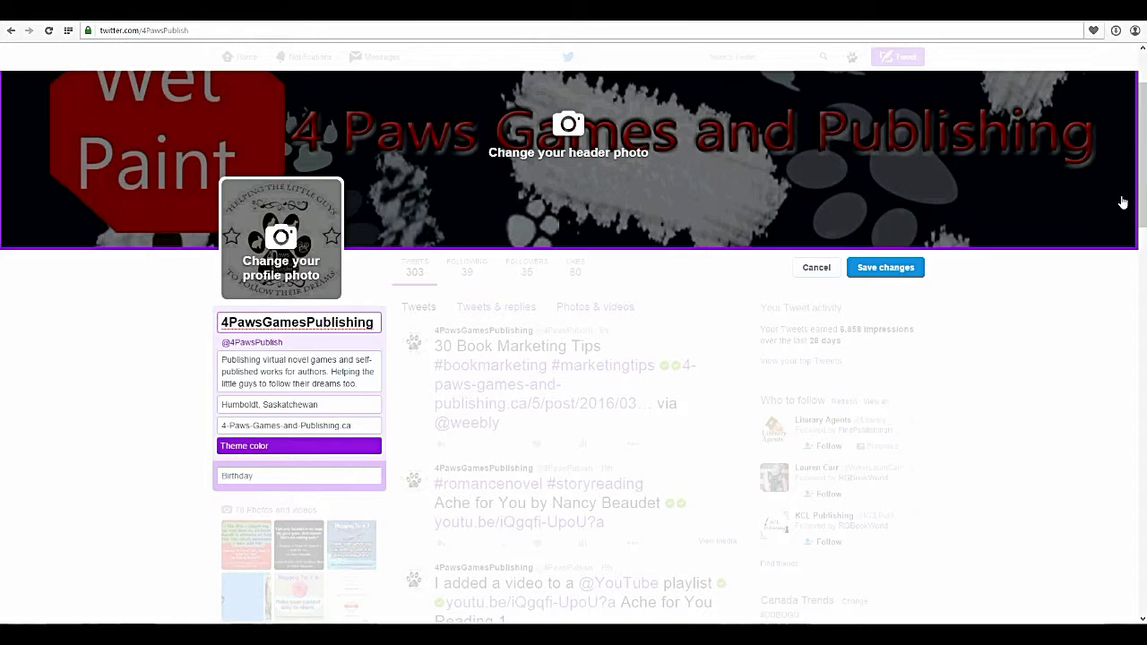
scroll(36, 374, down, 1)
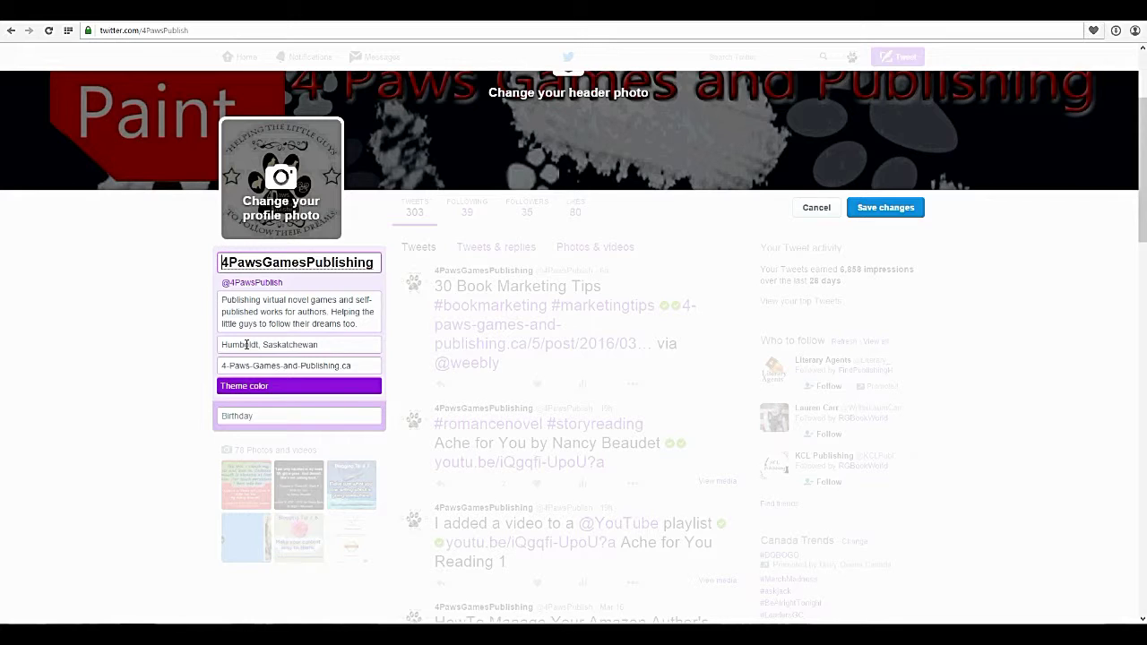
click(292, 389)
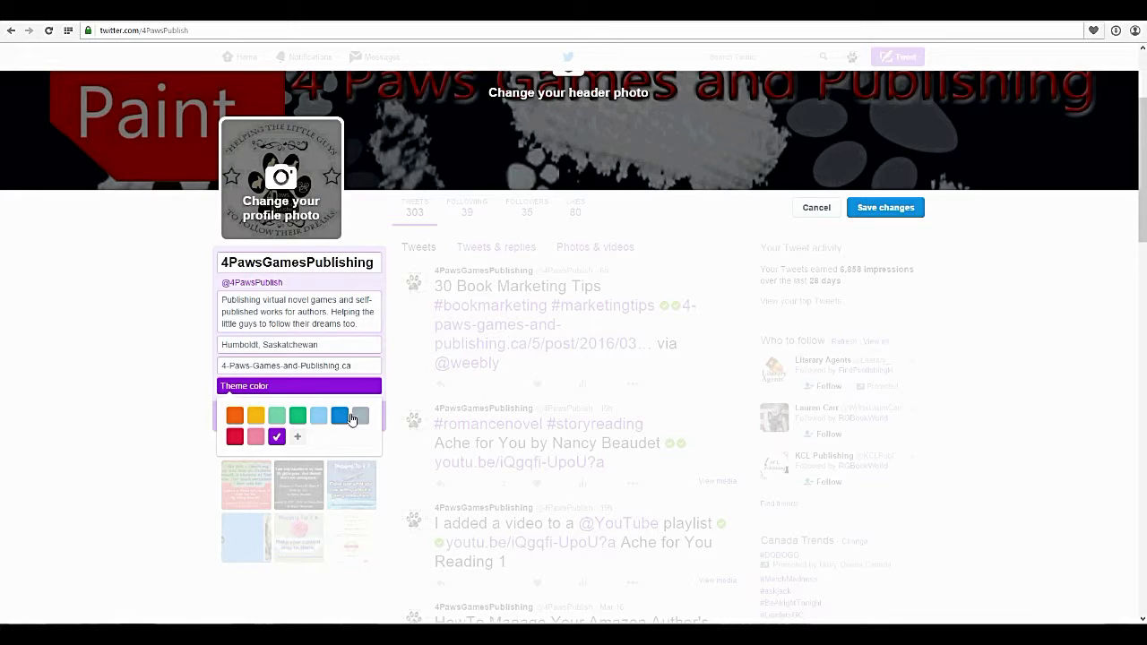
click(298, 439)
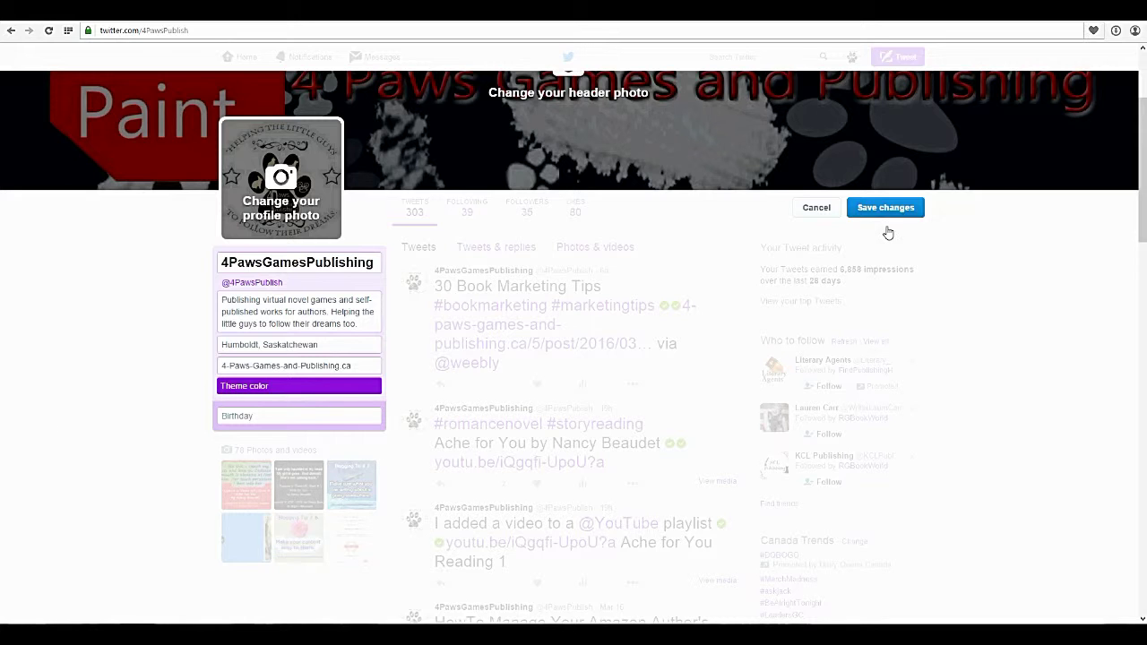
click(814, 208)
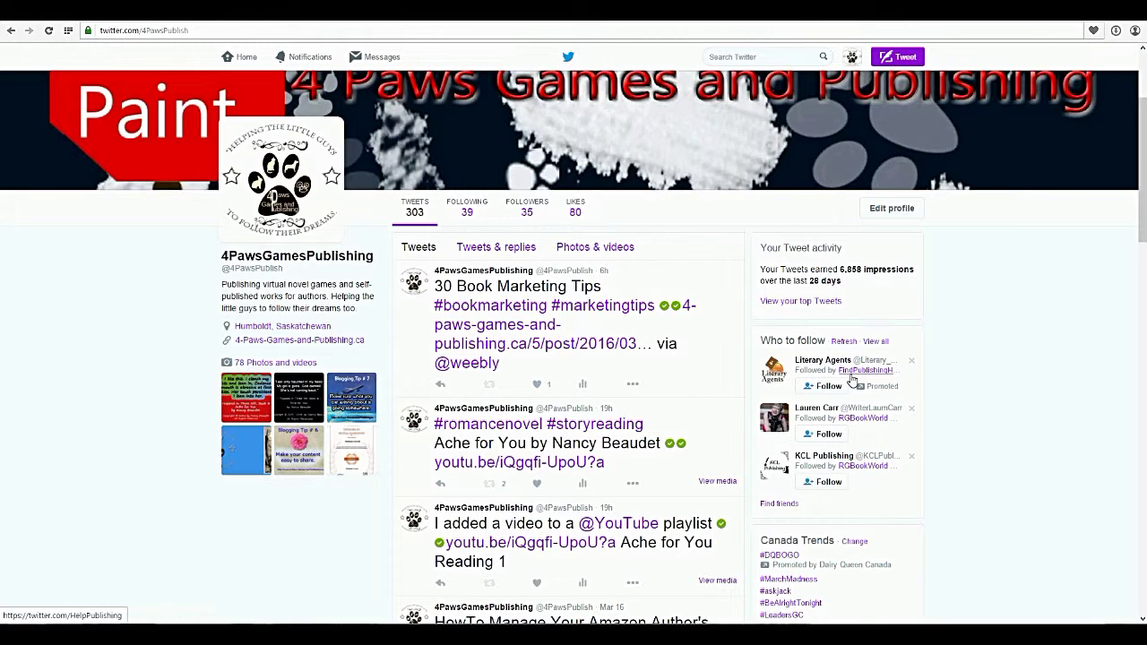
Edit the profile again, set its theme color to red and save the changes.
mouse_move(852, 380)
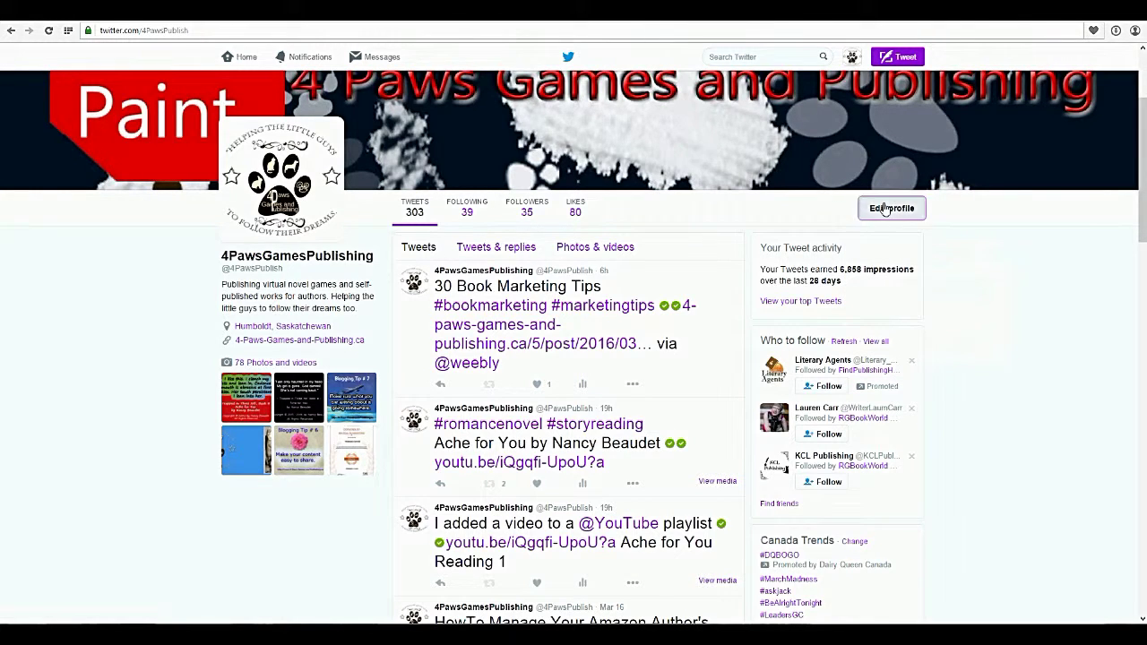
click(886, 207)
scroll(269, 361, down, 1)
click(263, 328)
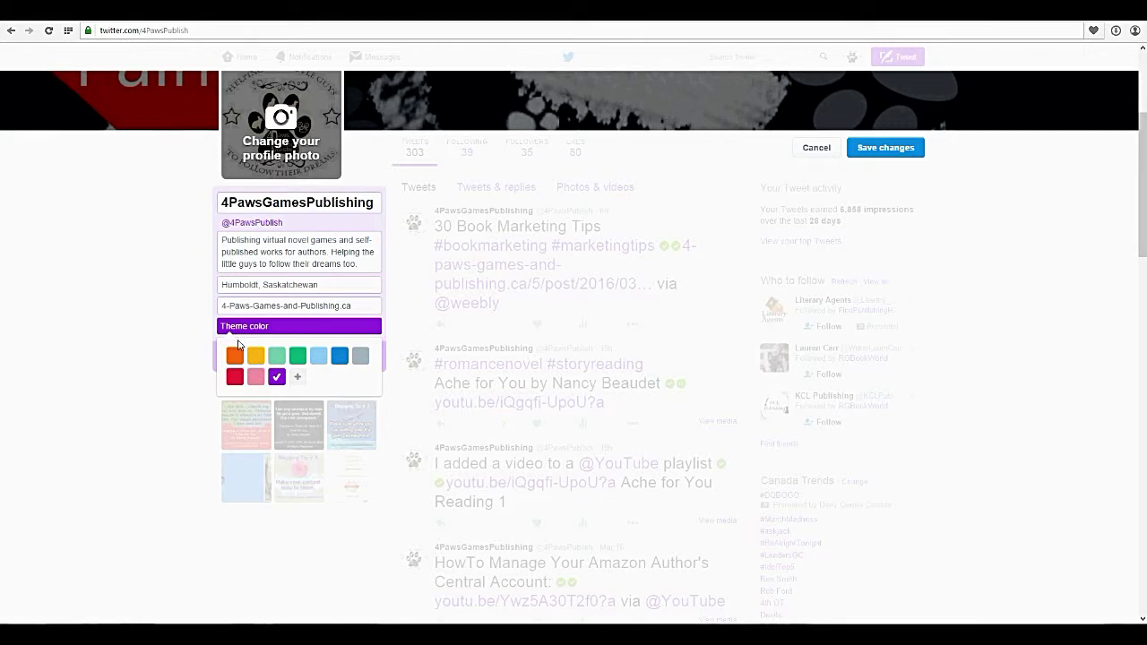
click(234, 376)
click(865, 151)
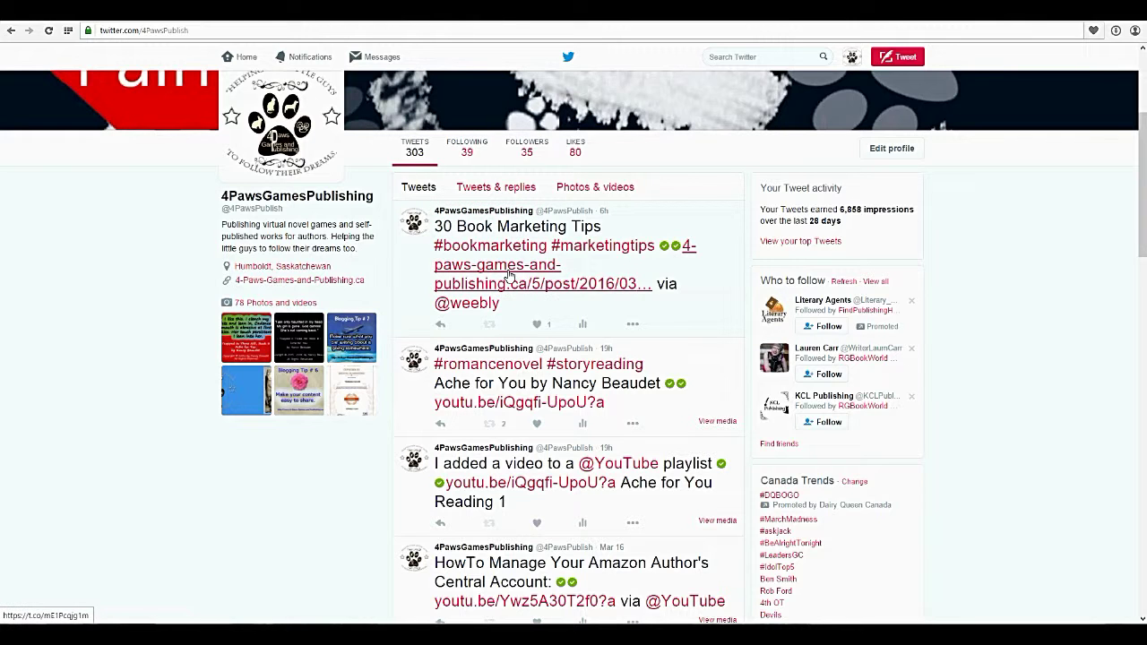
Reopen the profile for editing and set its theme color to purple.
click(862, 149)
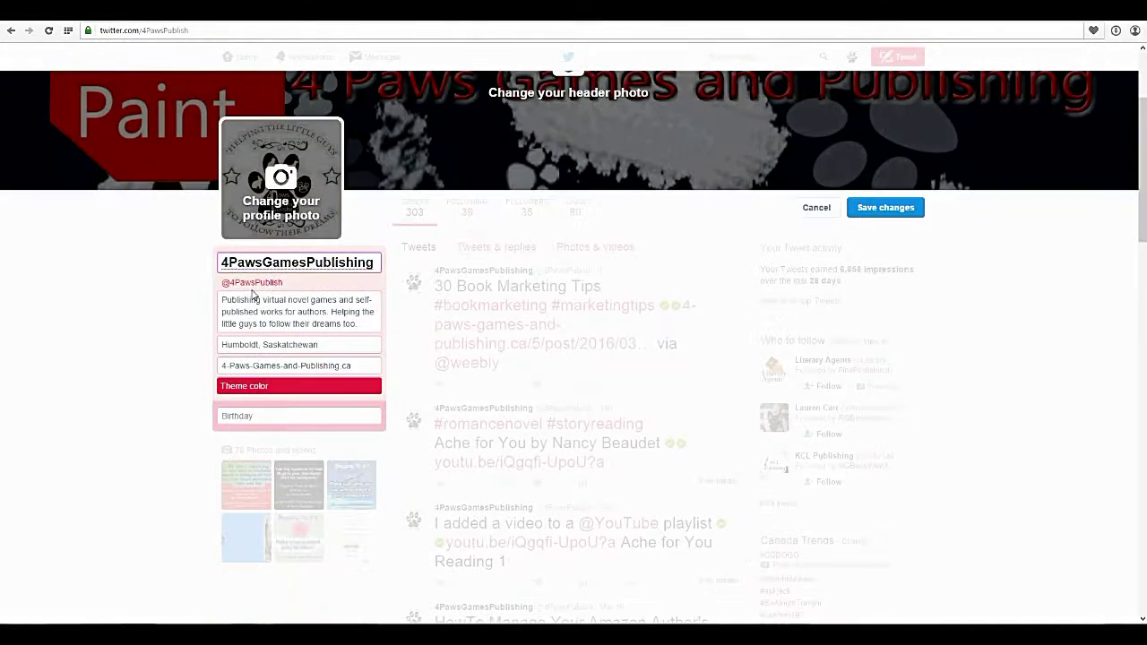
scroll(255, 301, down, 1)
click(260, 326)
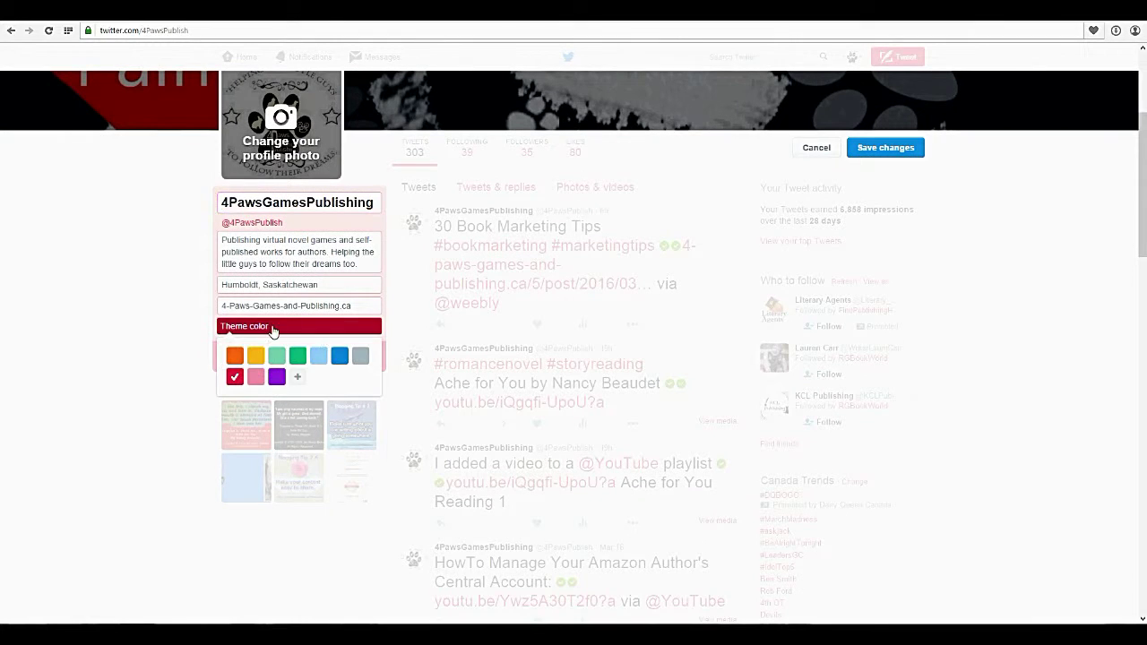
click(277, 376)
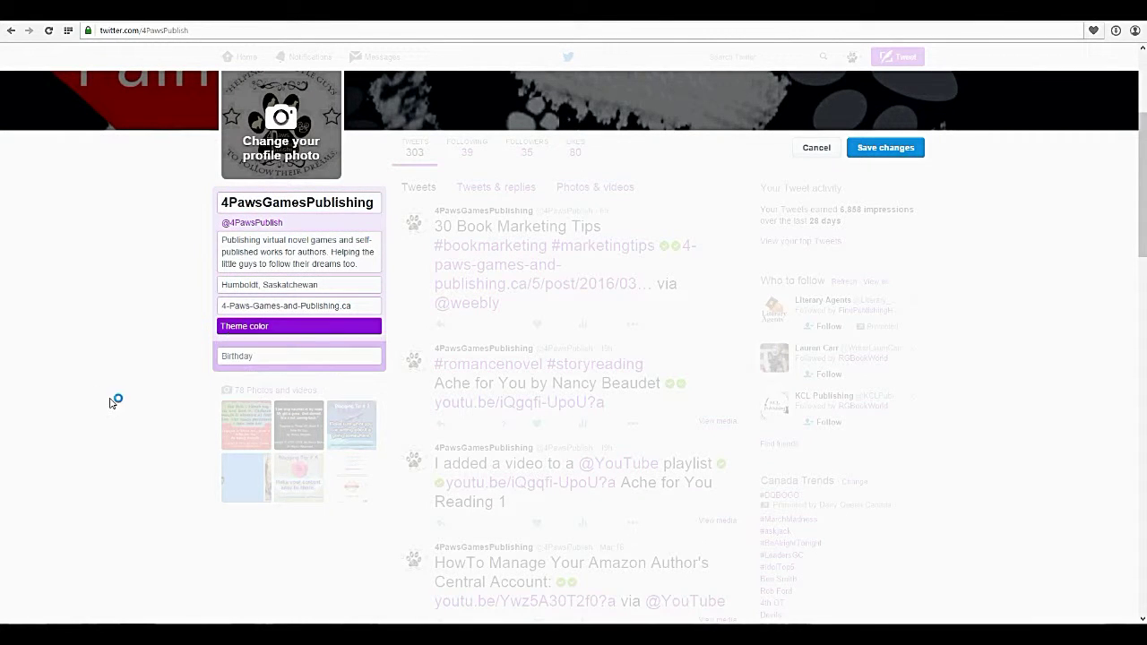
Check who can be allowed to see the birthday without entering a date or choosing an audience, and save the profile changes.
click(257, 358)
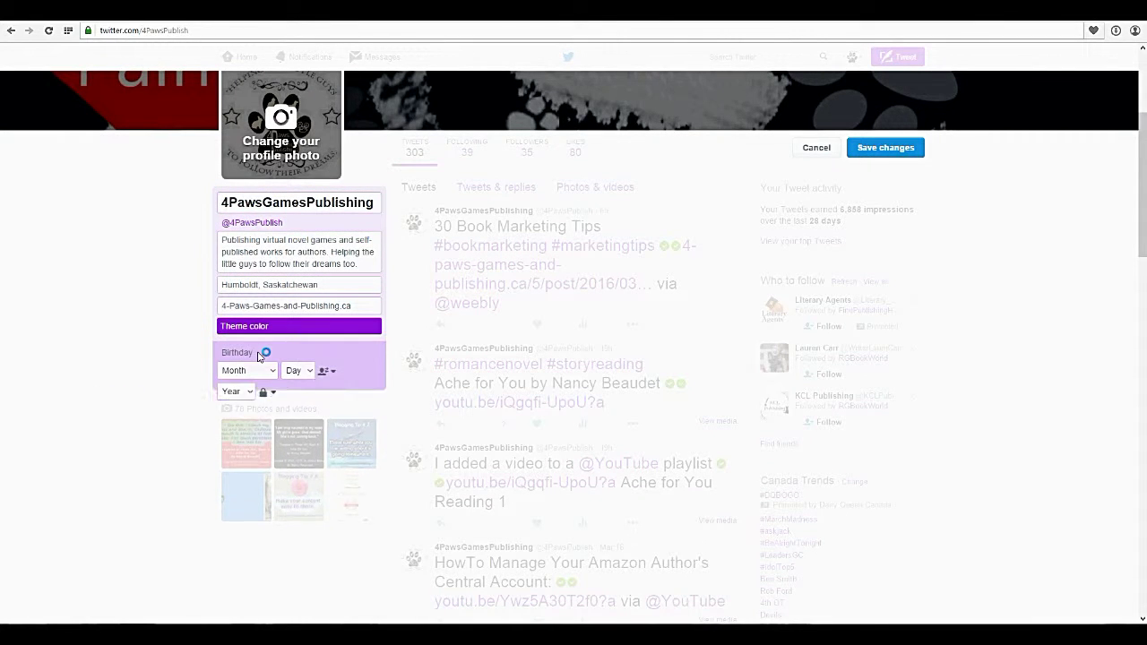
click(327, 371)
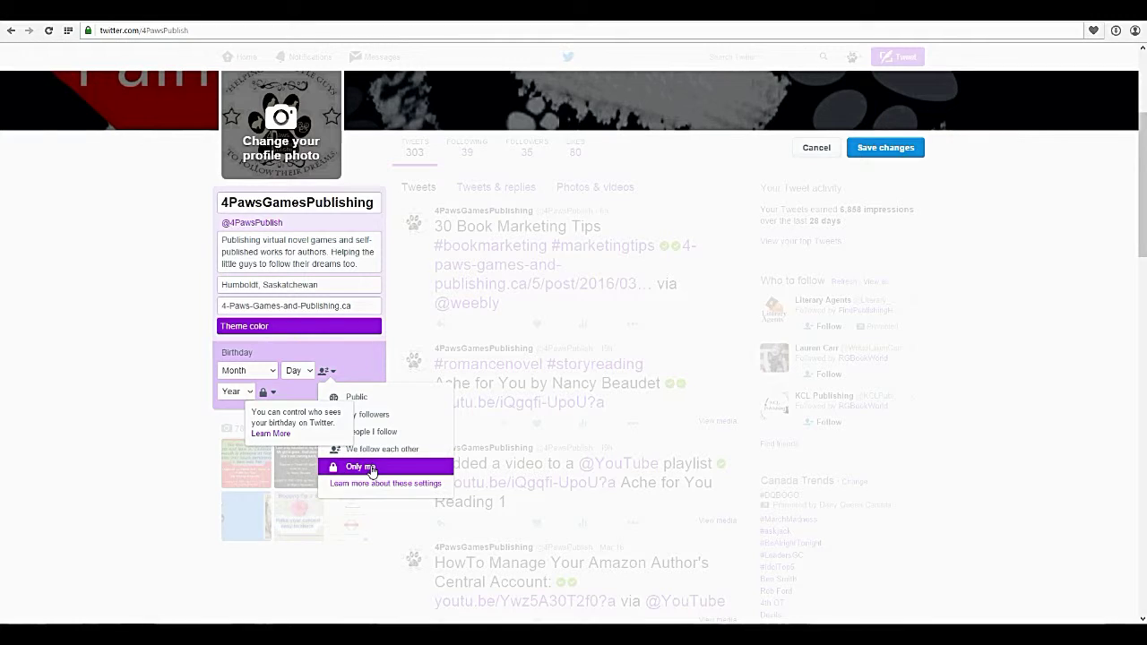
click(87, 420)
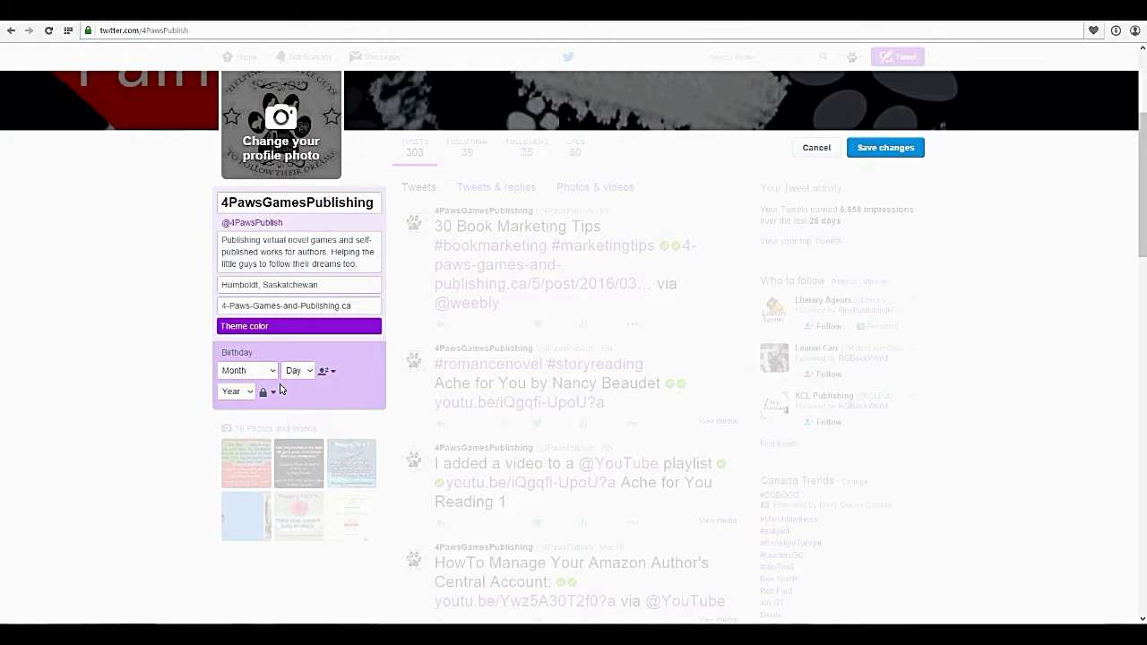
click(328, 371)
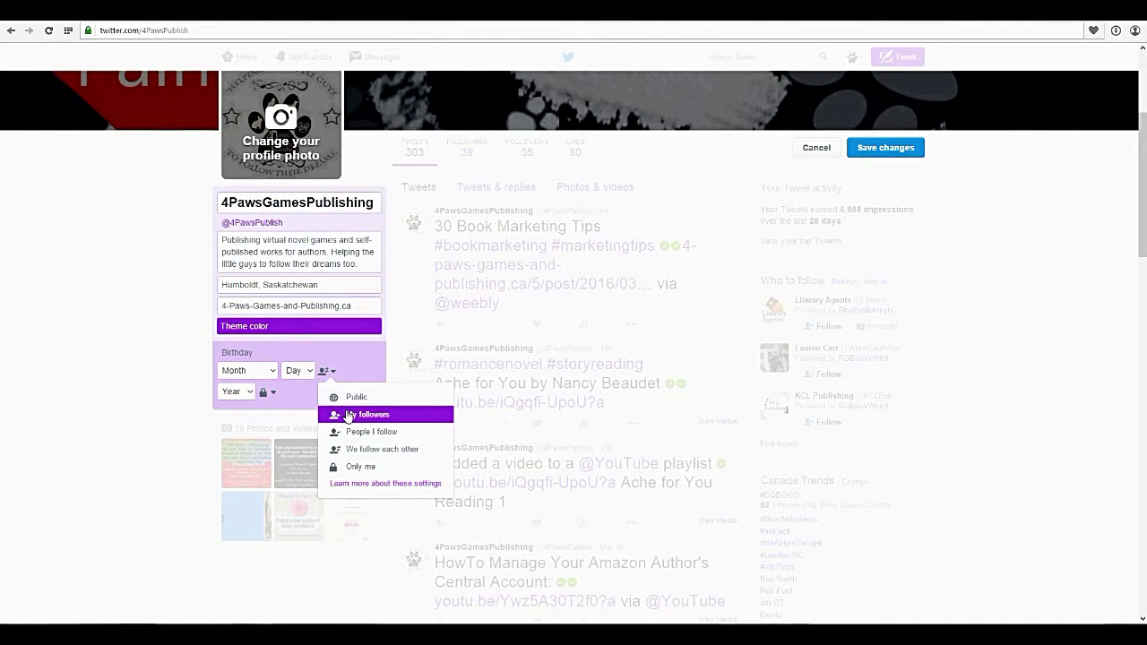
click(349, 358)
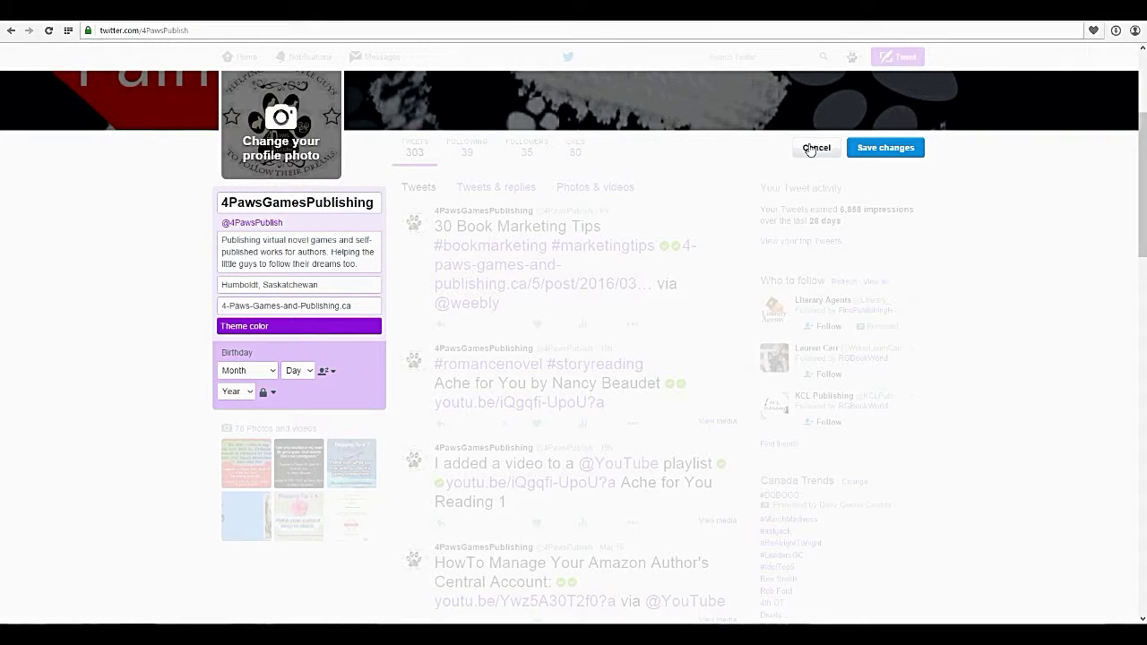
click(883, 148)
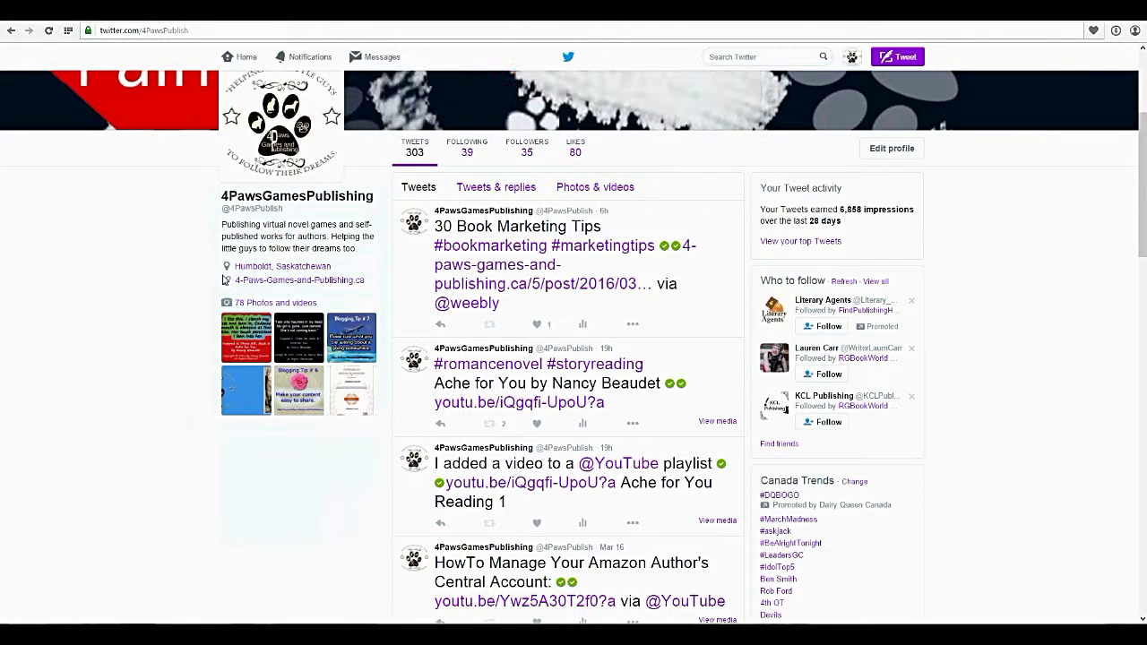
Review the profile page from the header image and search field to the recent tweets, follow suggestions and Canada trends.
scroll(218, 281, up, 3)
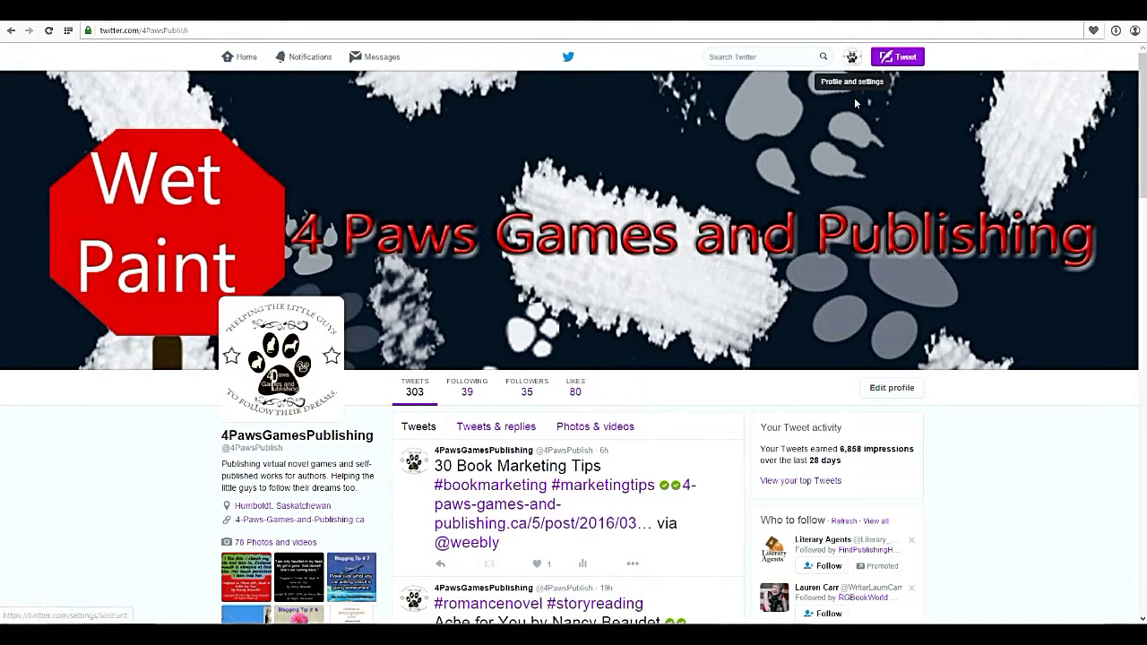
scroll(766, 59, down, 2)
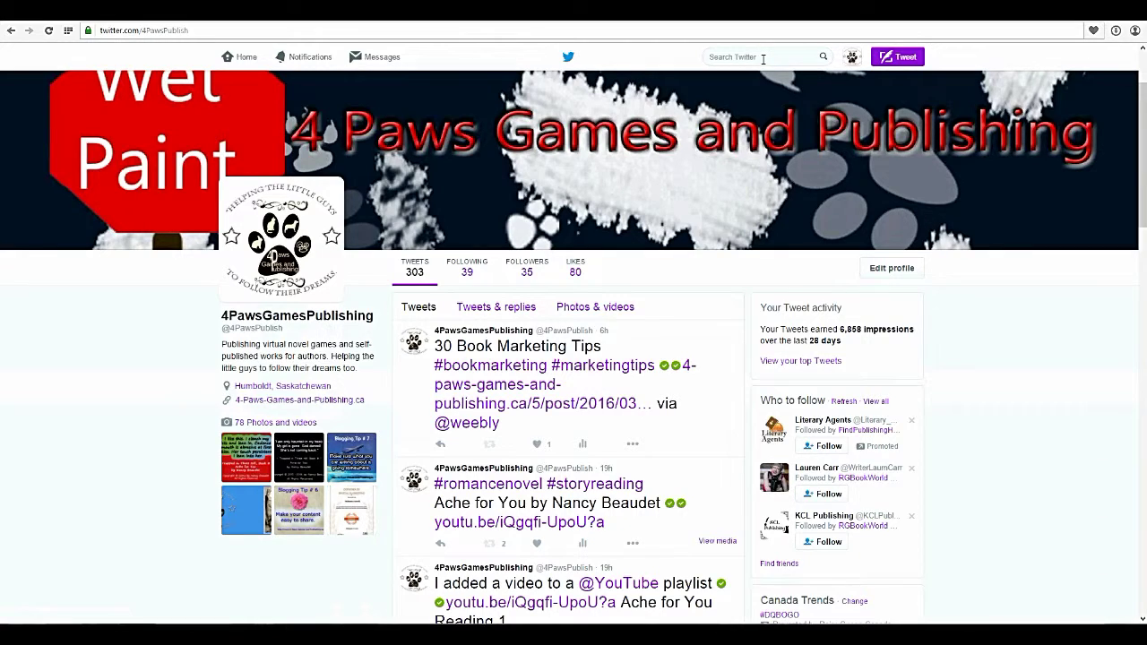
click(763, 58)
scroll(143, 273, down, 1)
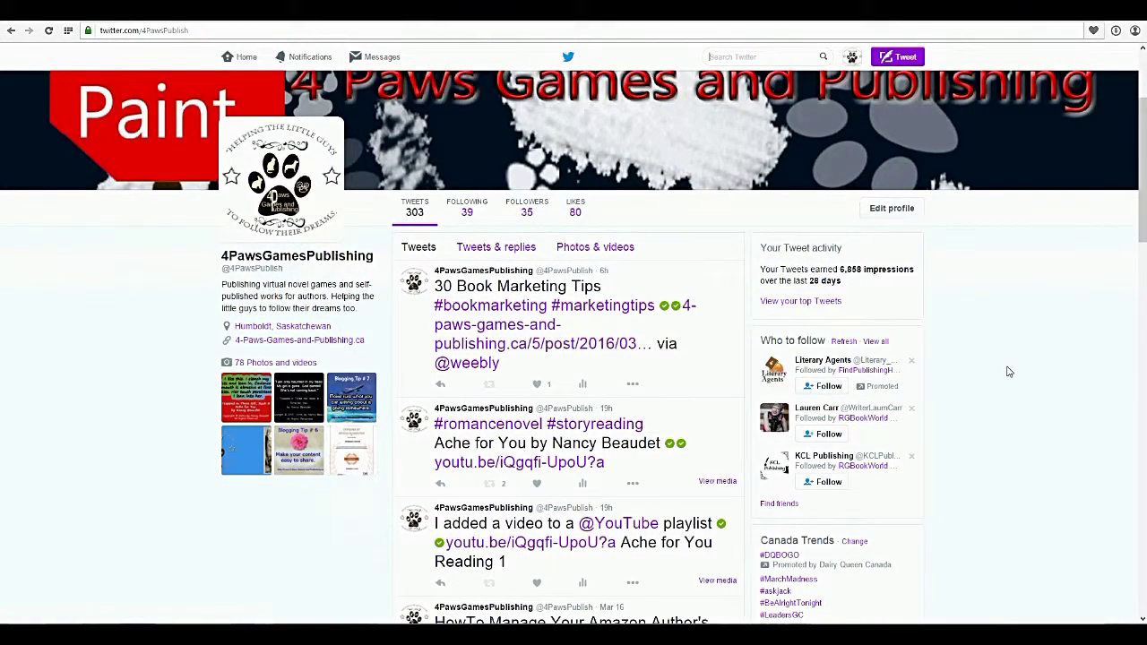
scroll(1007, 402, up, 1)
scroll(1006, 402, down, 2)
scroll(709, 479, down, 1)
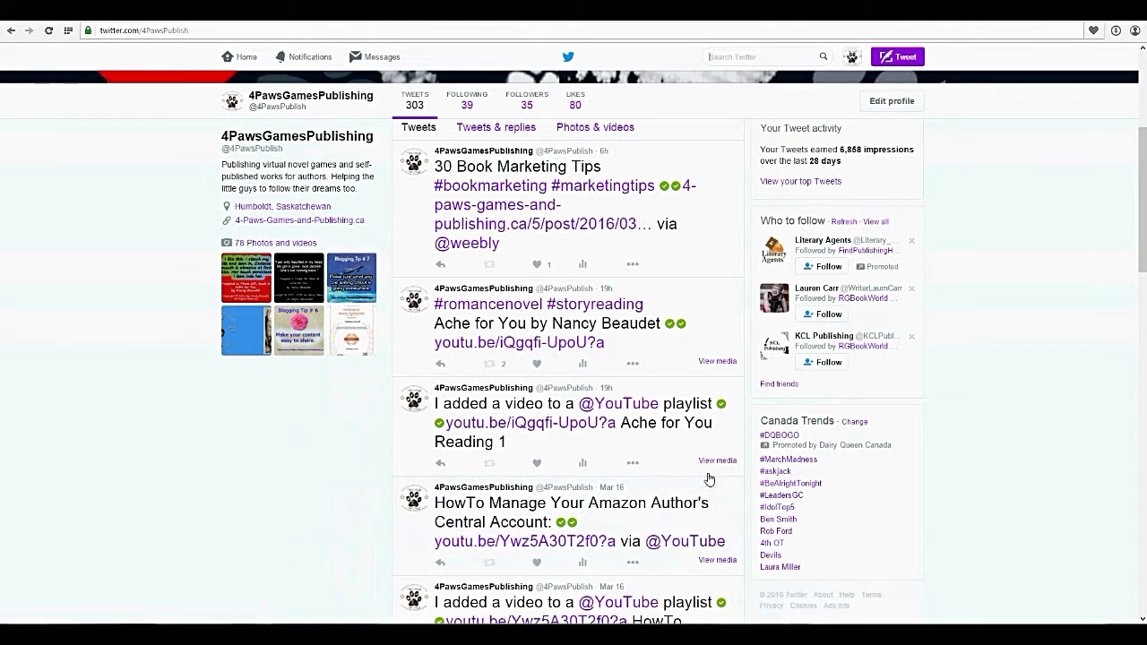
Open the profile's photos and videos and look through the media tweets as far as the "Ache for You" Quote # 2 image.
click(271, 244)
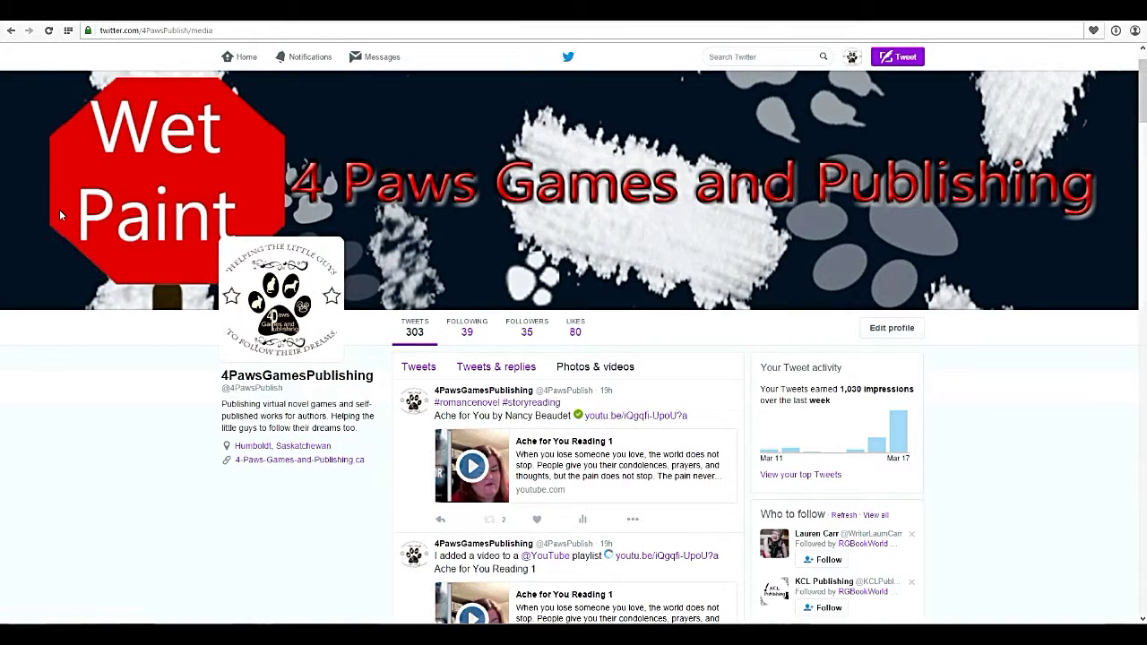
scroll(59, 209, down, 2)
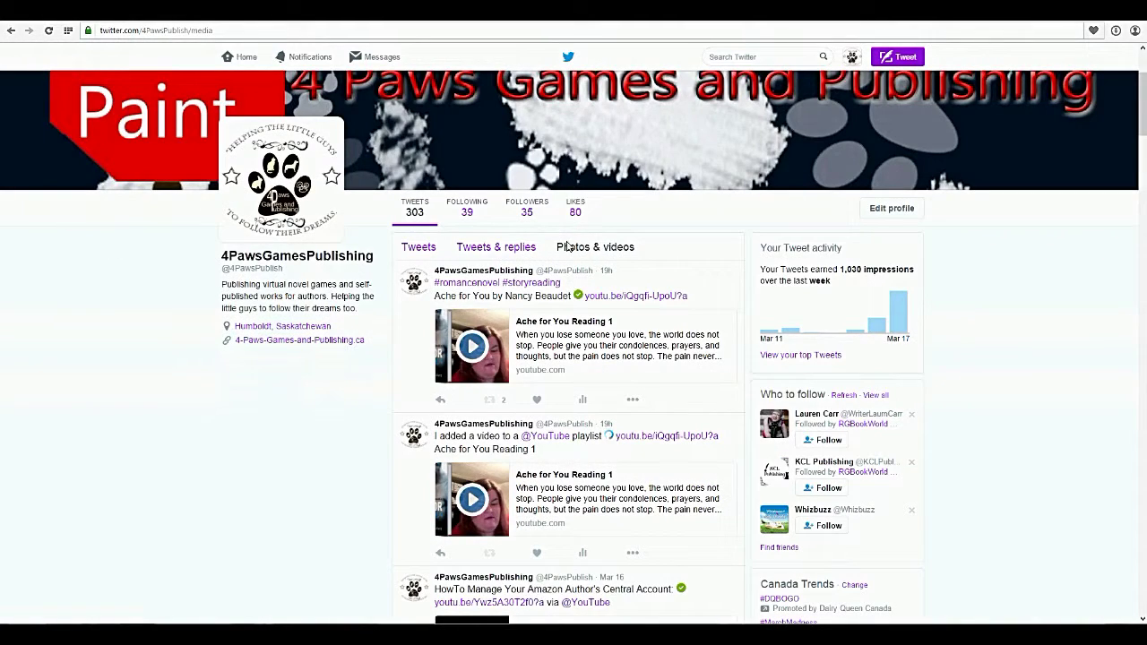
scroll(502, 444, down, 5)
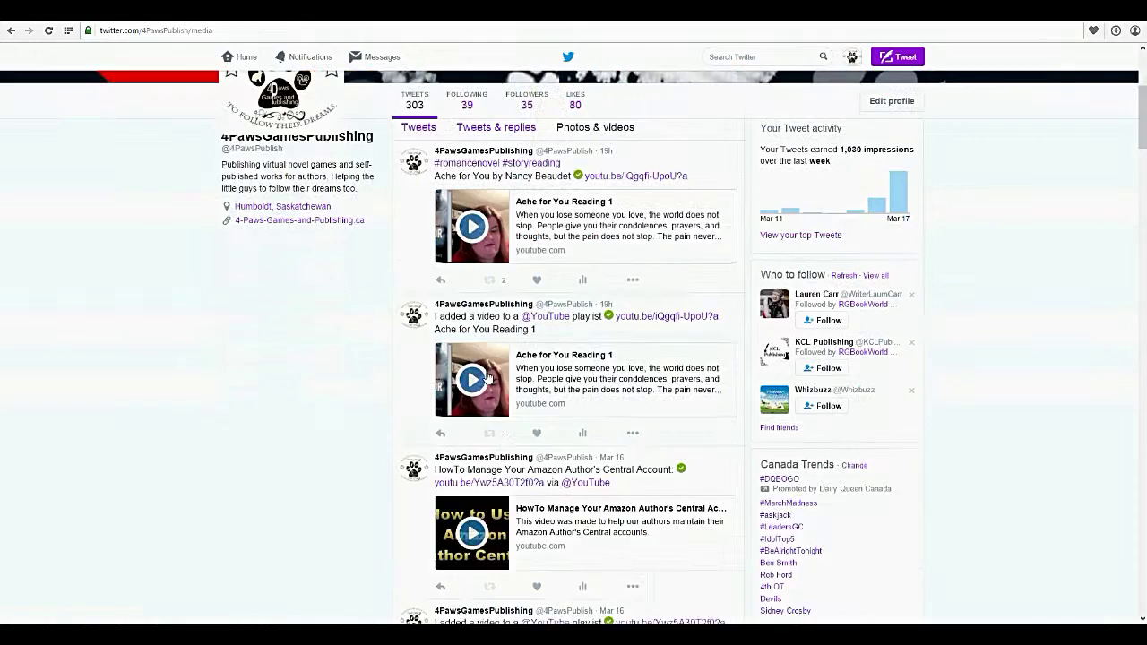
scroll(502, 444, down, 5)
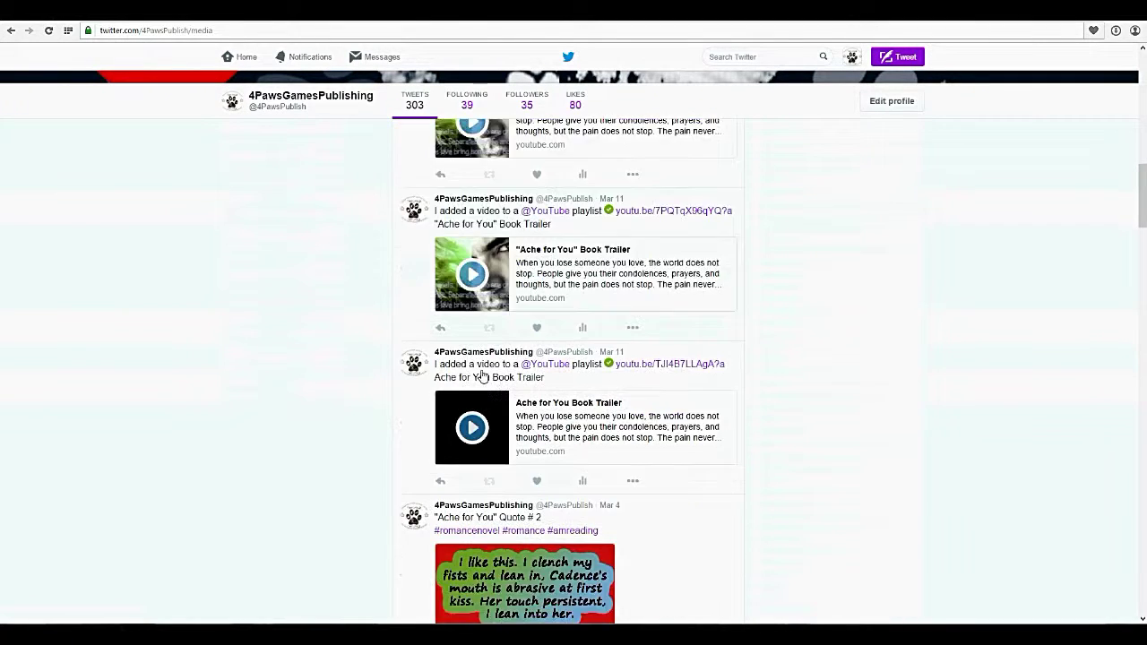